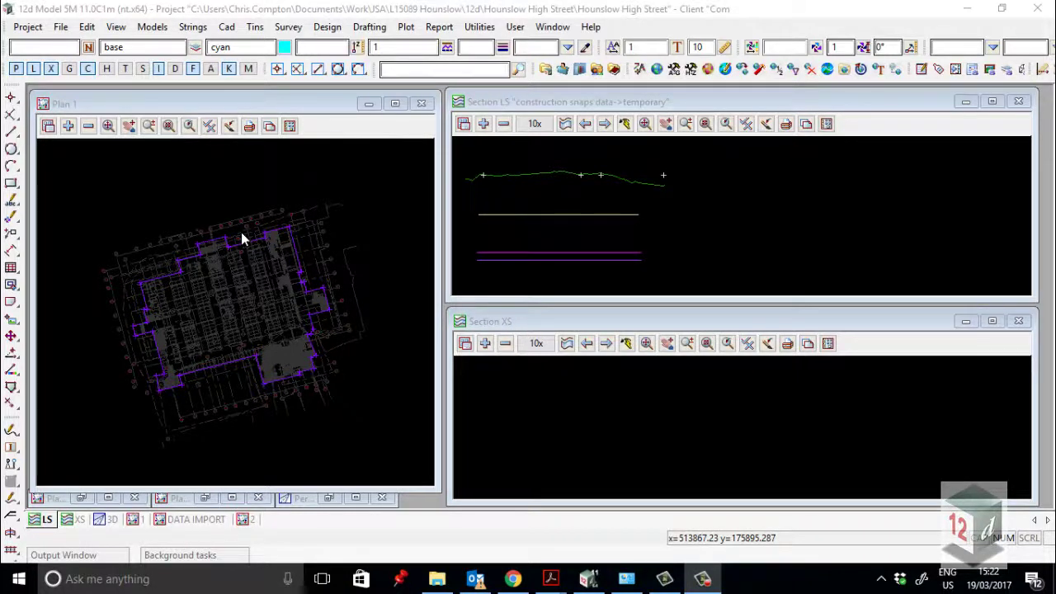
{"action": "scroll", "coordinate": [253, 314], "scroll_direction": "up", "scroll_amount": 1}
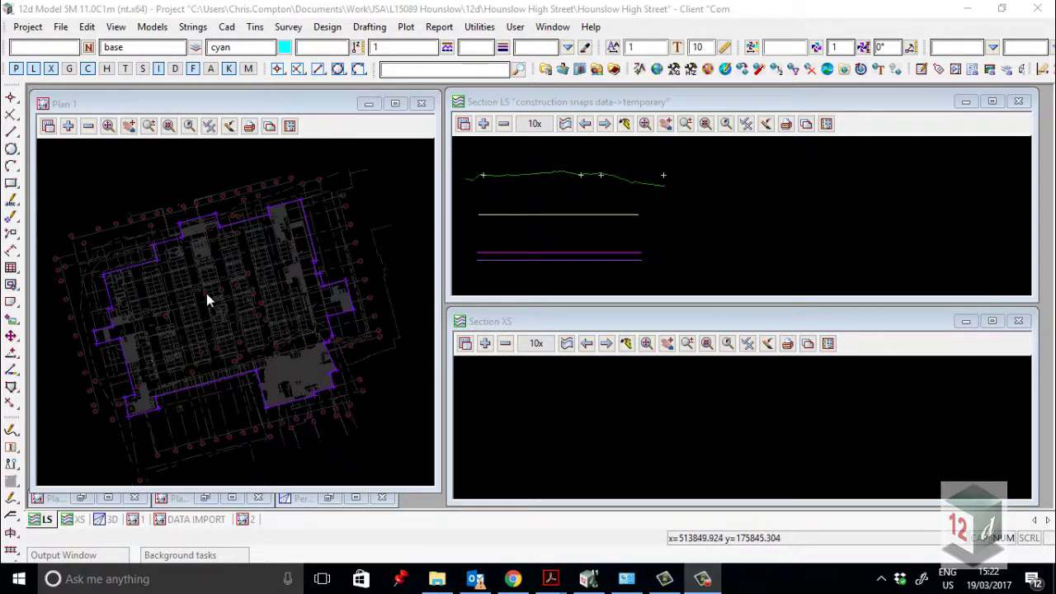
{"action": "scroll", "coordinate": [207, 293], "scroll_direction": "up", "scroll_amount": 1}
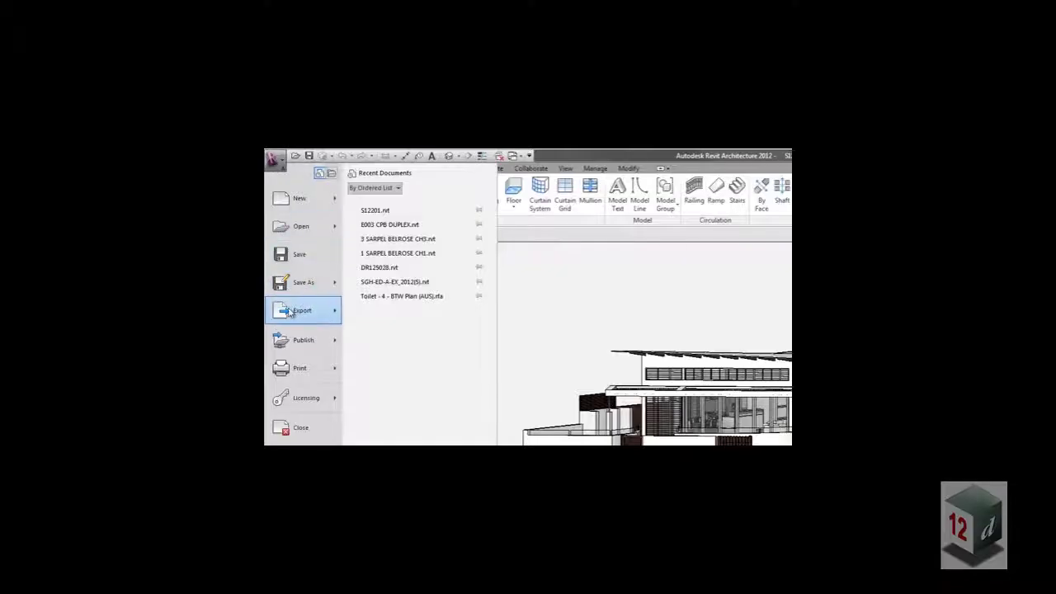
{"action": "mouse_move", "coordinate": [290, 313]}
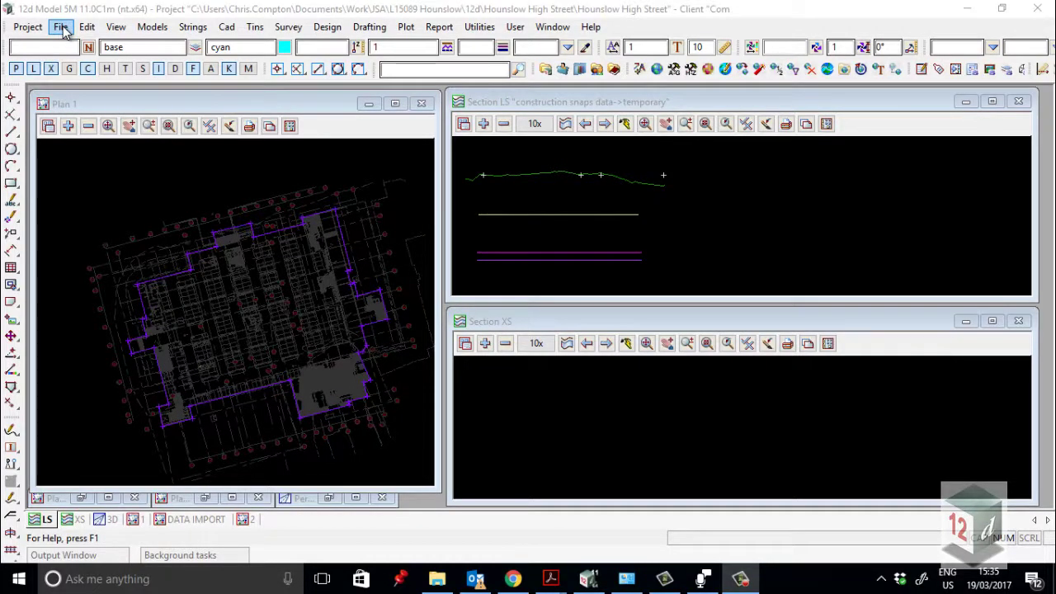
Start an FBX-to-trimeshes import and choose the E1108-TPB-ZP-ZZ-M3-A-0002 FBX file from the Documents > Work > JSA > L15089 Hounslow folder
{"action": "left_click", "coordinate": [62, 27]}
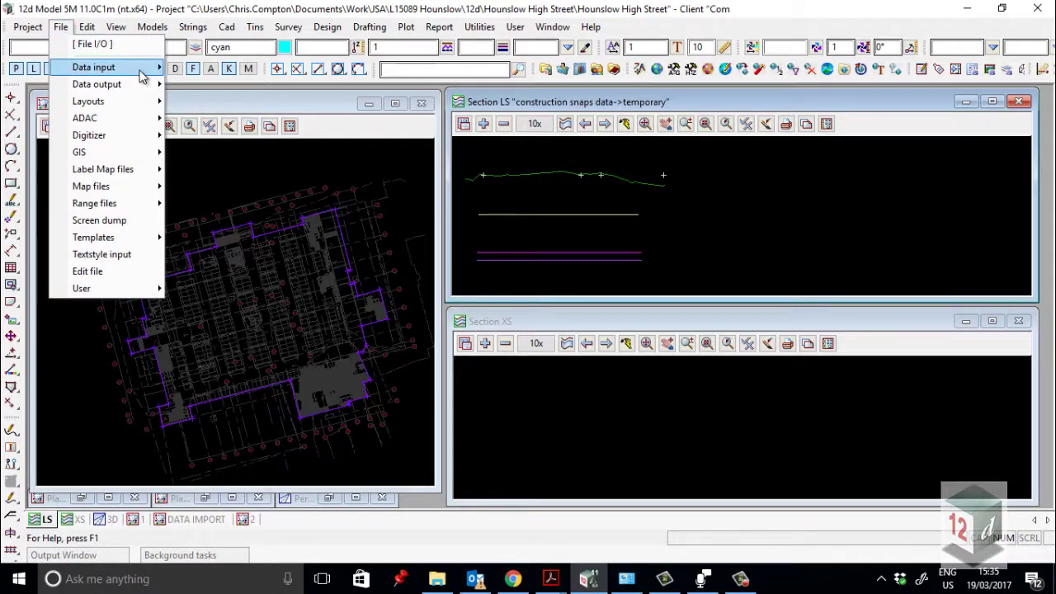
{"action": "mouse_move", "coordinate": [140, 76]}
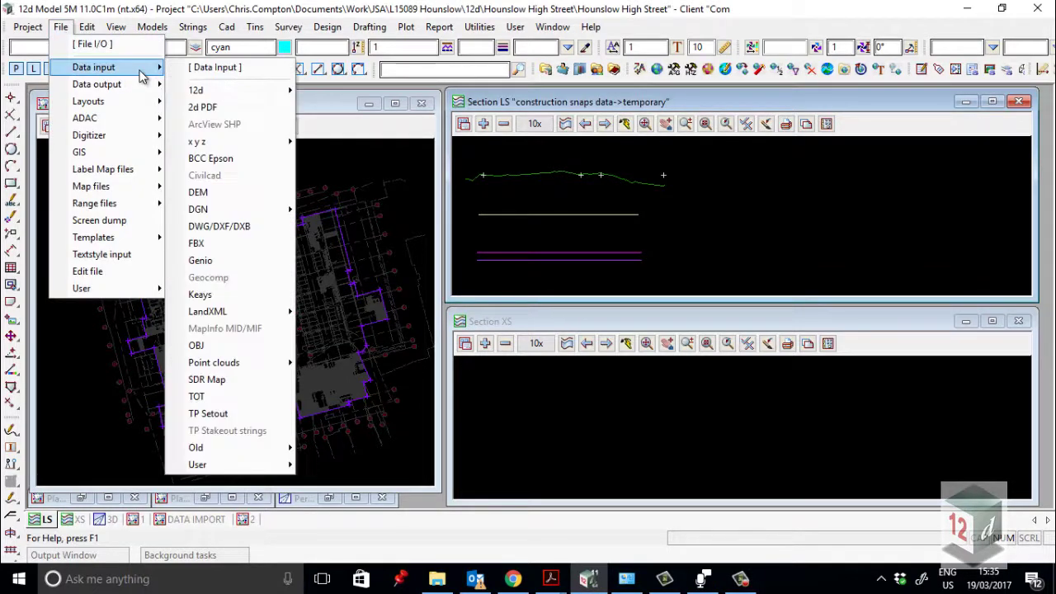
{"action": "left_click", "coordinate": [228, 247]}
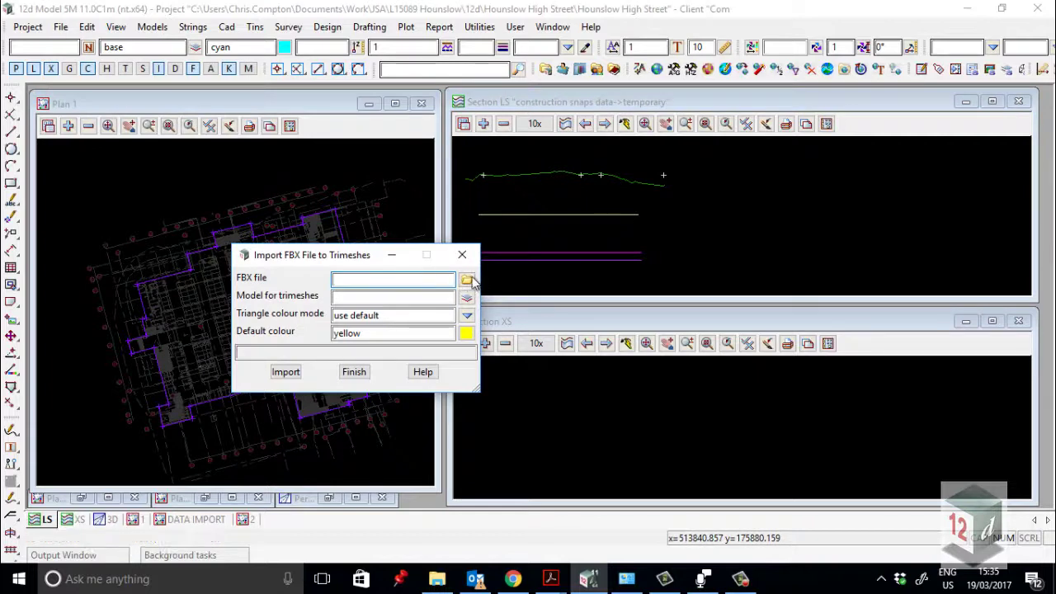
{"action": "left_click", "coordinate": [466, 280]}
{"action": "left_click", "coordinate": [490, 405]}
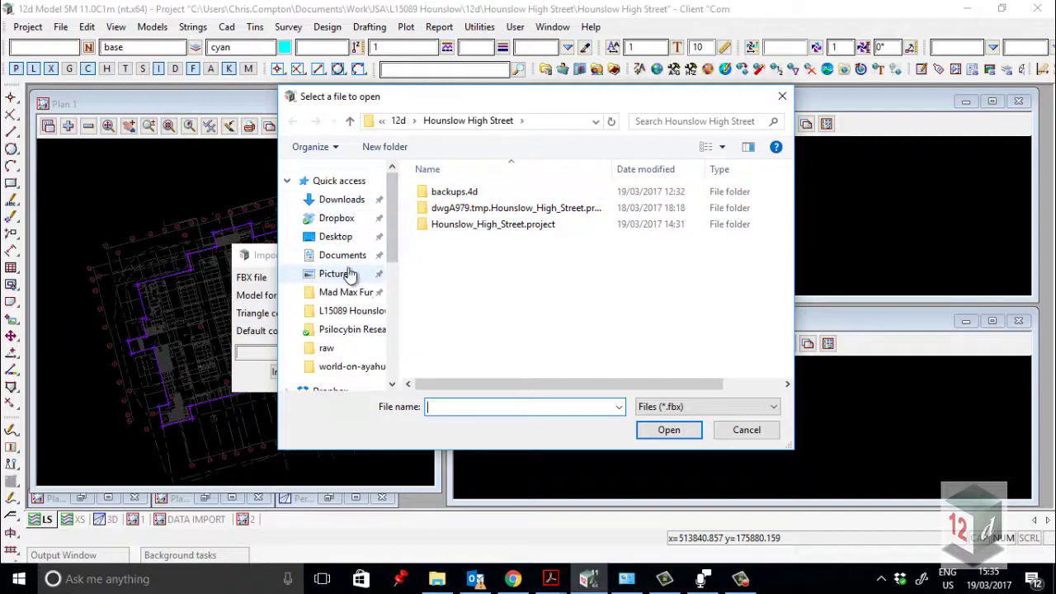
{"action": "left_click", "coordinate": [344, 255]}
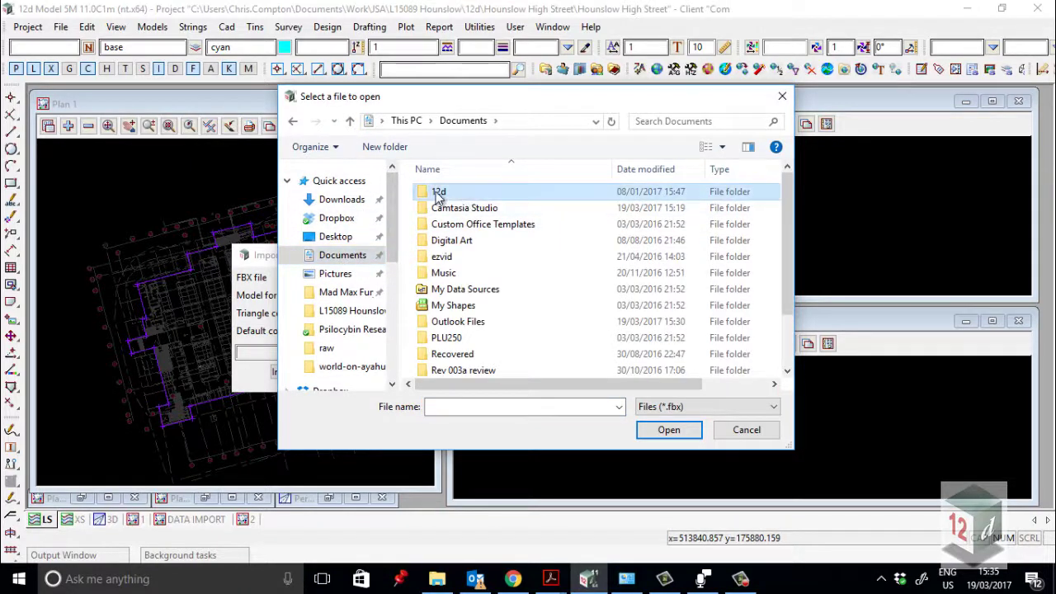
{"action": "double_click", "coordinate": [450, 191]}
{"action": "left_click", "coordinate": [350, 121]}
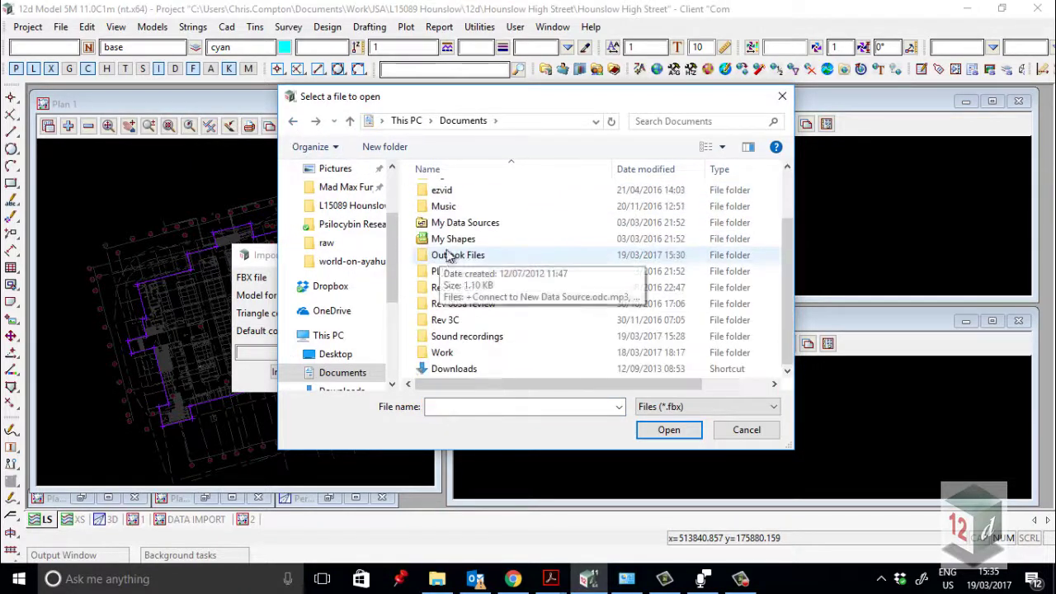
{"action": "double_click", "coordinate": [449, 347]}
{"action": "double_click", "coordinate": [438, 193]}
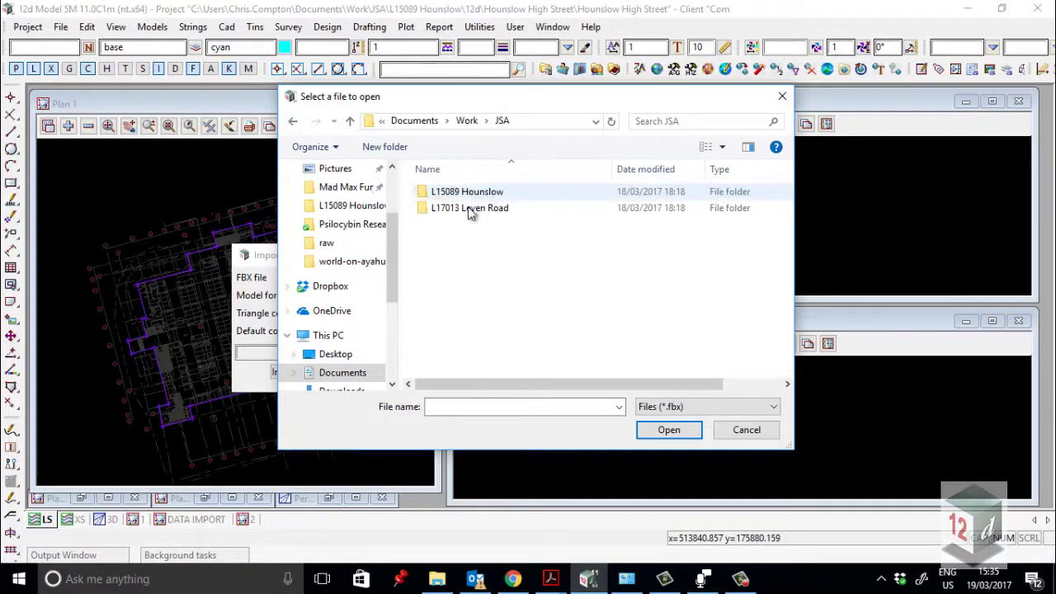
{"action": "double_click", "coordinate": [468, 193]}
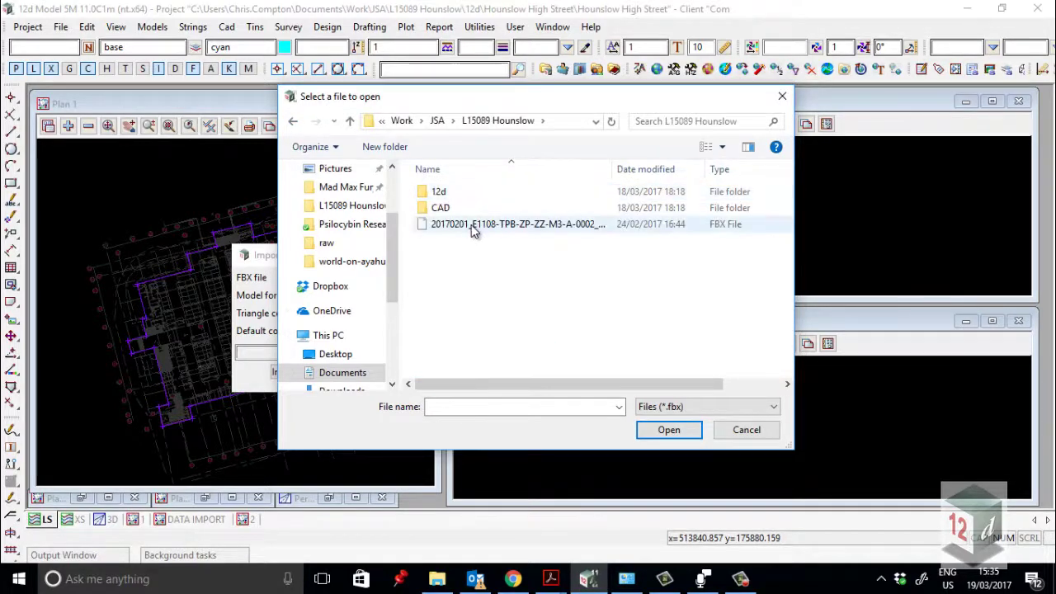
{"action": "double_click", "coordinate": [471, 222]}
Import the FBX file into a trimesh model called REVIT BASEMENT NEW with shade 64 as the default colour
{"action": "left_click", "coordinate": [386, 297]}
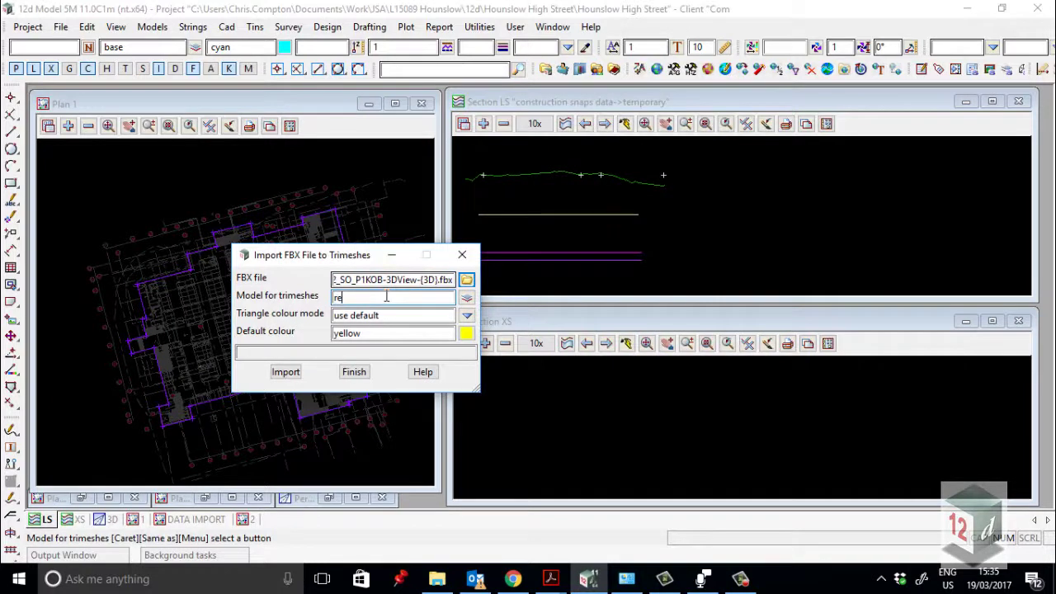
{"action": "type", "text": "REVIT BASEMENT NEW"}
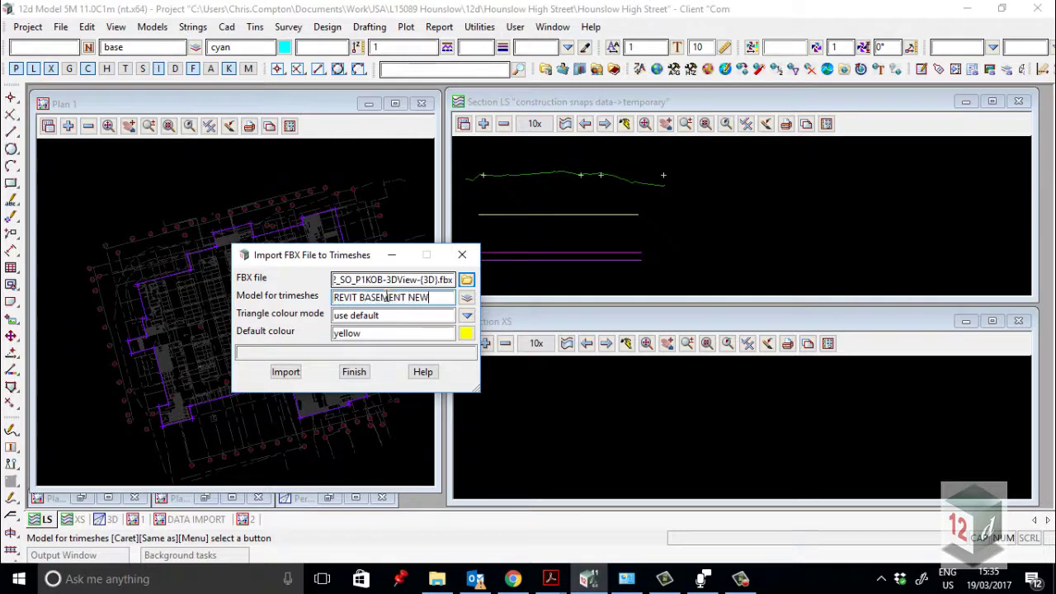
{"action": "left_click", "coordinate": [466, 333]}
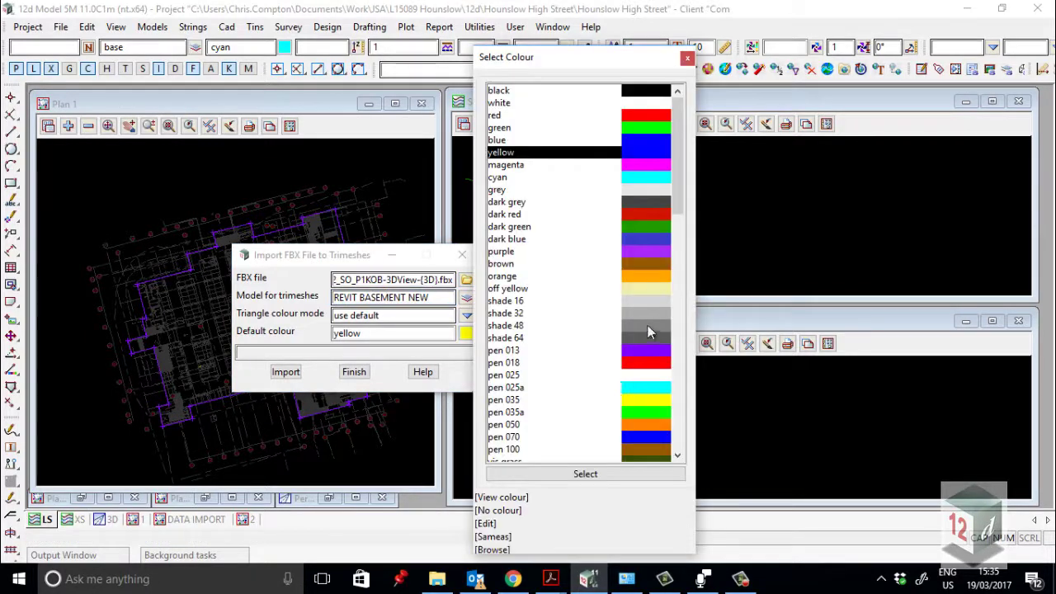
{"action": "double_click", "coordinate": [647, 338]}
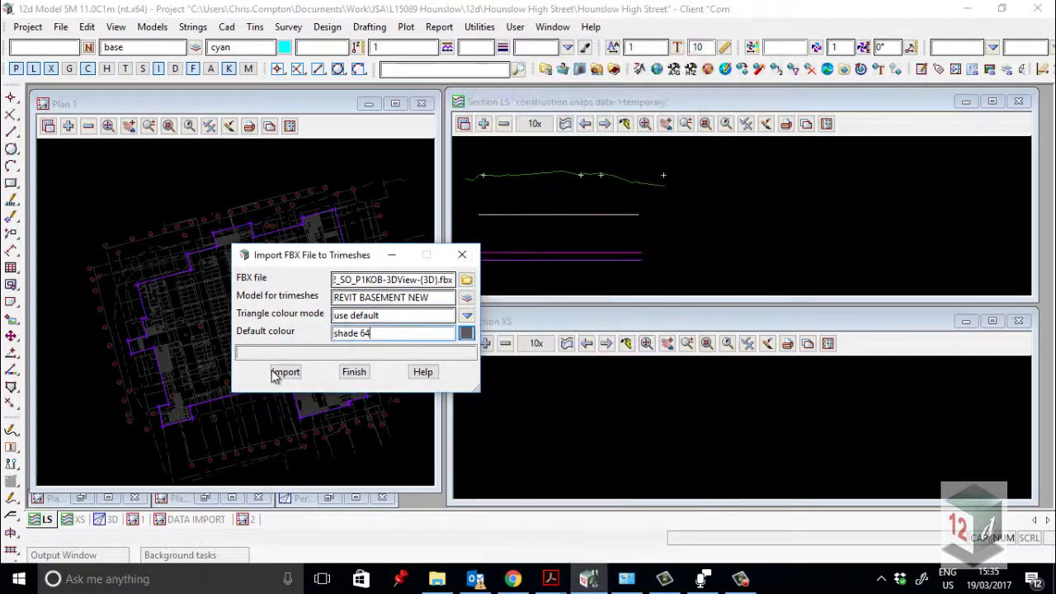
{"action": "left_click", "coordinate": [285, 372]}
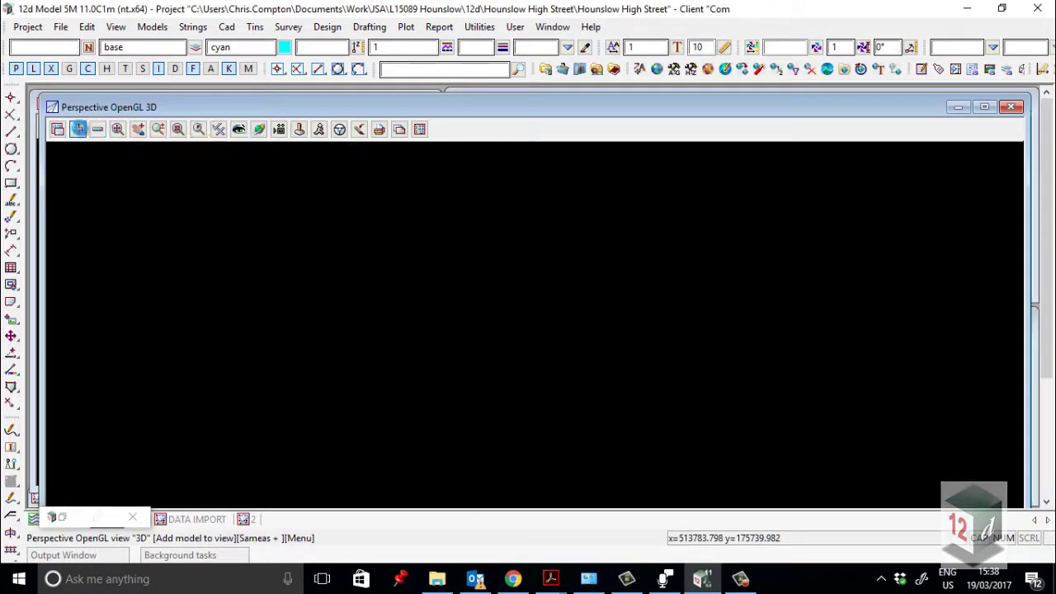
Add the REVIT BASEMENT NEW model to the 3D perspective view, fit it and inspect the basement by orbiting
{"action": "left_click", "coordinate": [77, 129]}
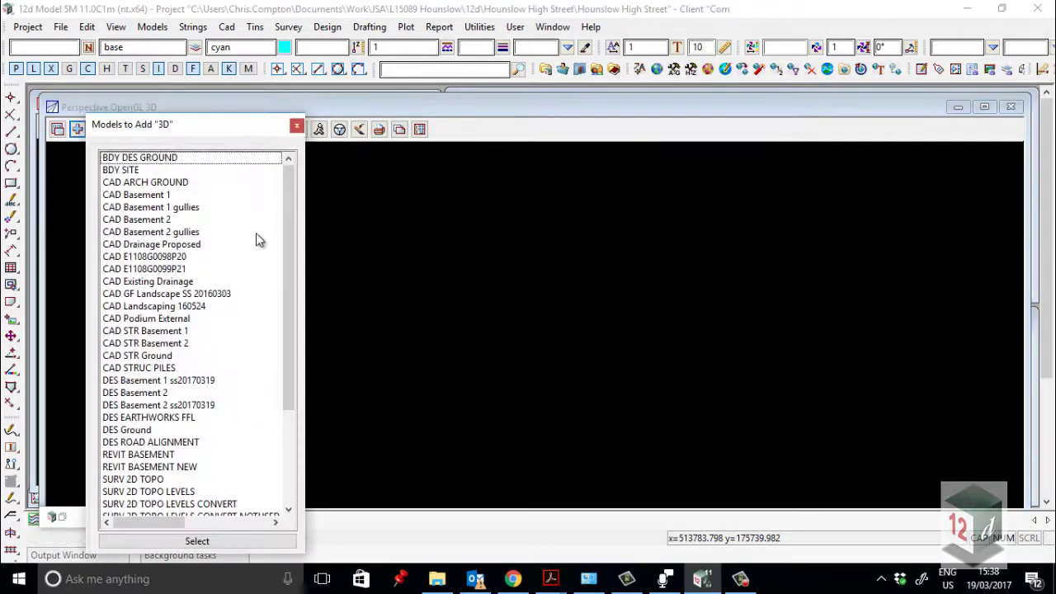
{"action": "scroll", "coordinate": [255, 239], "scroll_direction": "down", "scroll_amount": 4}
{"action": "double_click", "coordinate": [163, 330]}
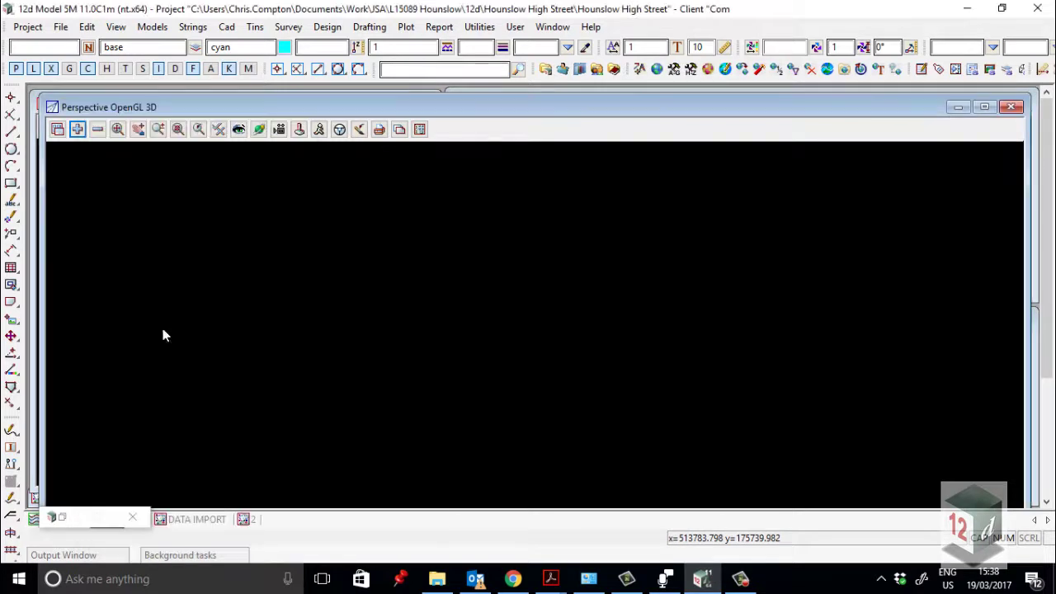
{"action": "left_click", "coordinate": [117, 129]}
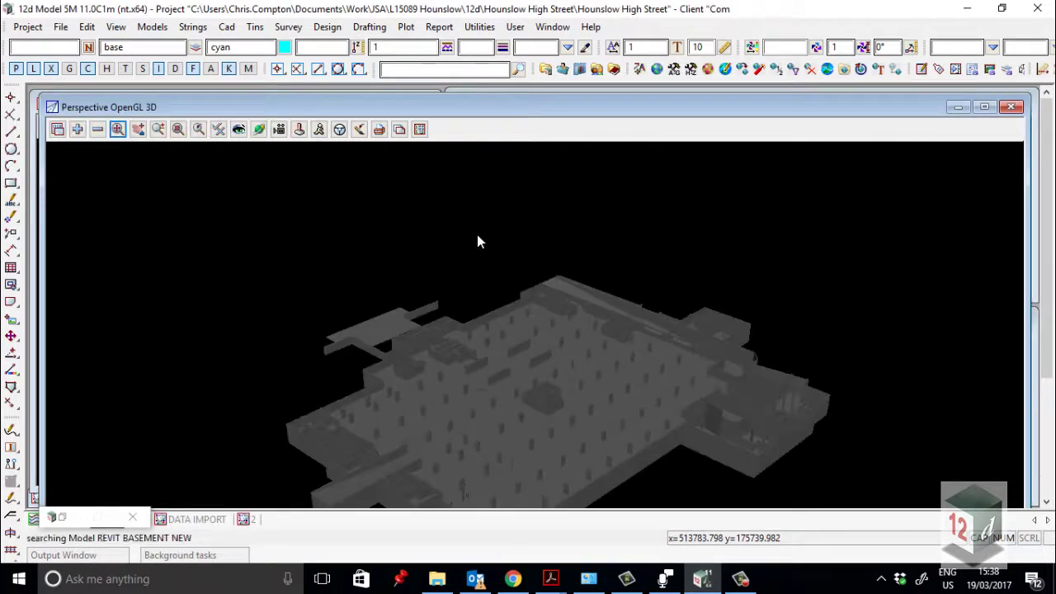
{"action": "scroll", "coordinate": [525, 363], "scroll_direction": "up", "scroll_amount": 2}
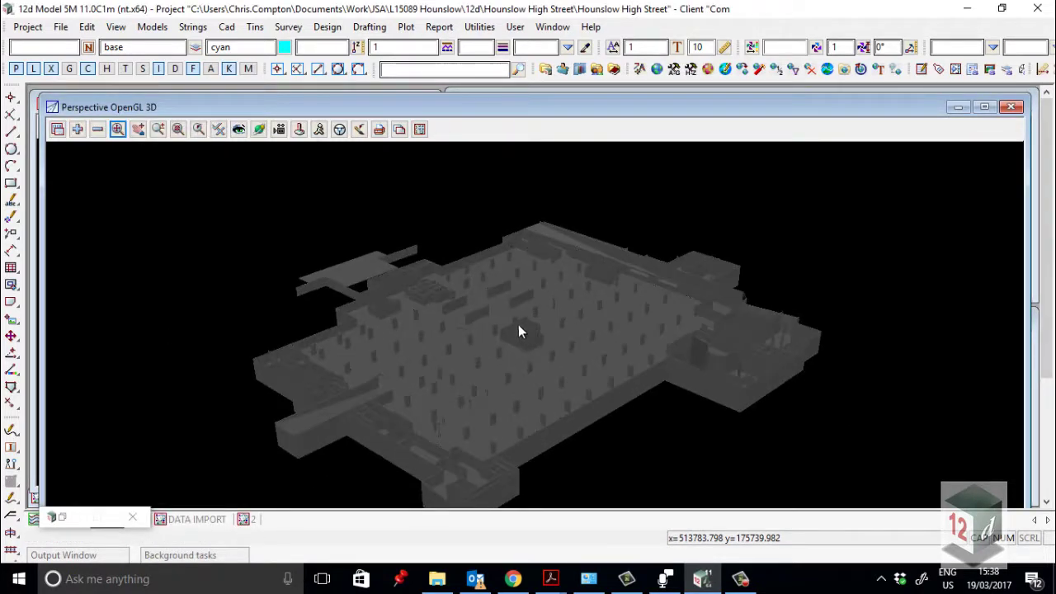
{"action": "left_click", "coordinate": [259, 129]}
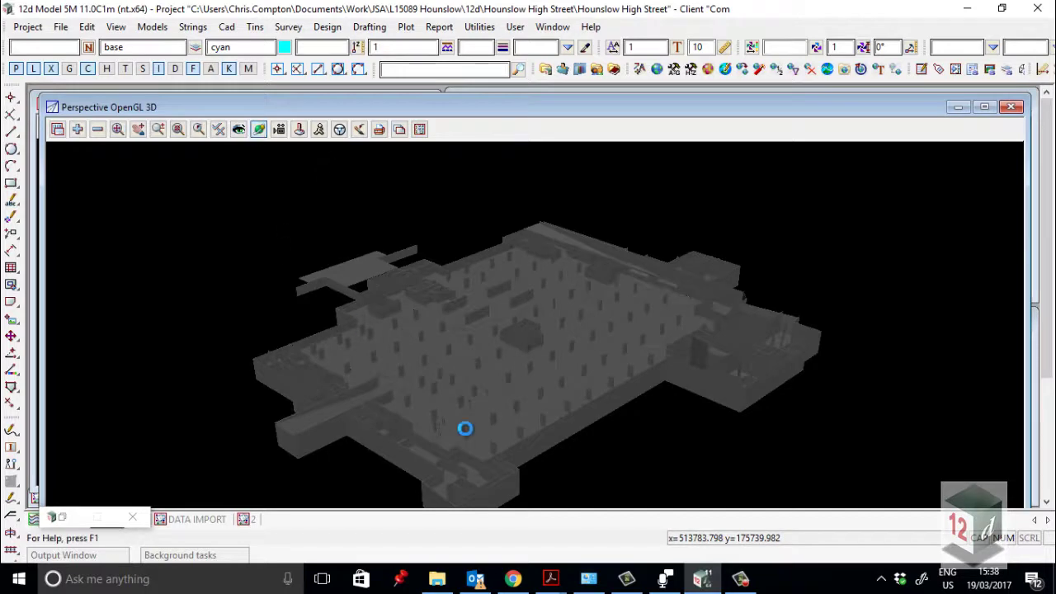
{"action": "mouse_move", "coordinate": [409, 374]}
{"action": "left_mouse_down"}
{"action": "mouse_move", "coordinate": [715, 316]}
{"action": "mouse_move", "coordinate": [663, 256]}
{"action": "mouse_move", "coordinate": [439, 229]}
{"action": "mouse_move", "coordinate": [283, 371]}
{"action": "mouse_move", "coordinate": [328, 391]}
{"action": "mouse_move", "coordinate": [390, 372]}
{"action": "mouse_move", "coordinate": [391, 353]}
{"action": "left_mouse_up"}
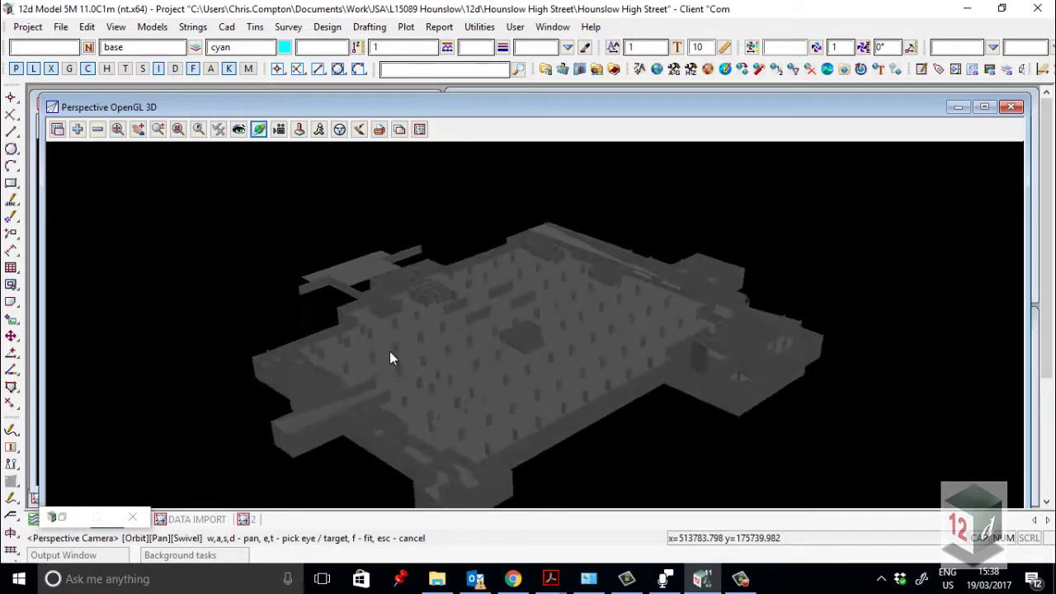
{"action": "mouse_move", "coordinate": [551, 338]}
{"action": "left_mouse_down"}
{"action": "mouse_move", "coordinate": [474, 335]}
{"action": "mouse_move", "coordinate": [485, 322]}
{"action": "left_mouse_up"}
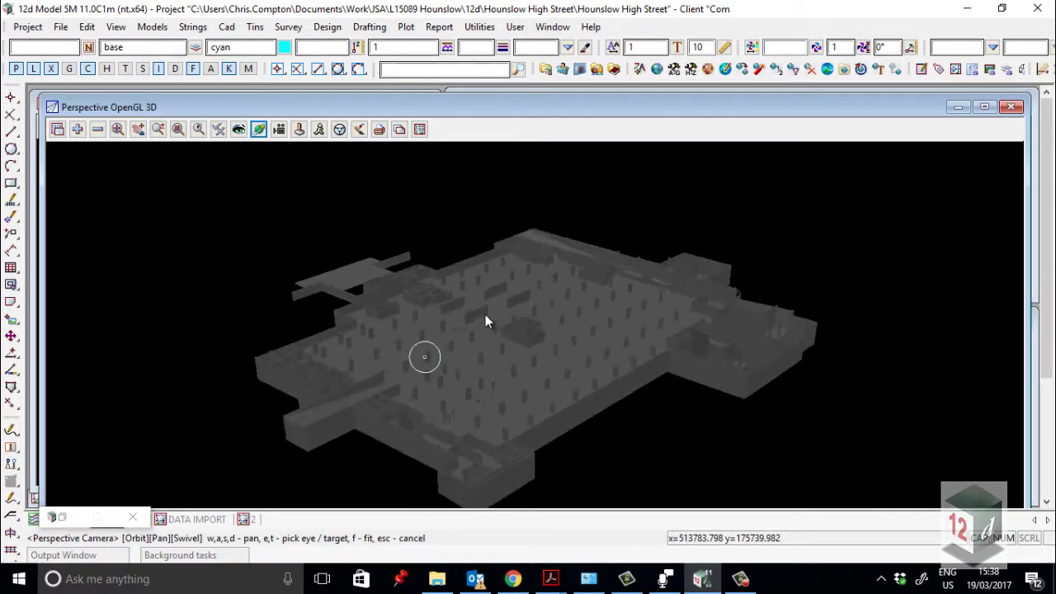
{"action": "left_click", "coordinate": [957, 106]}
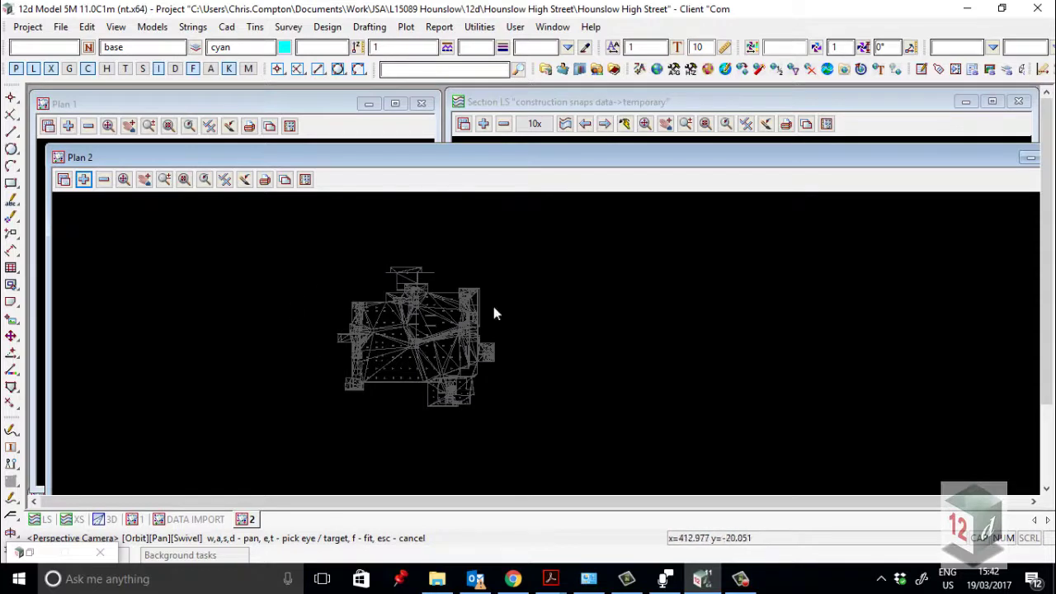
Measure the bearing and distance across the width of the imported basement model in Plan 2
{"action": "left_click", "coordinate": [481, 28]}
{"action": "mouse_move", "coordinate": [540, 158]}
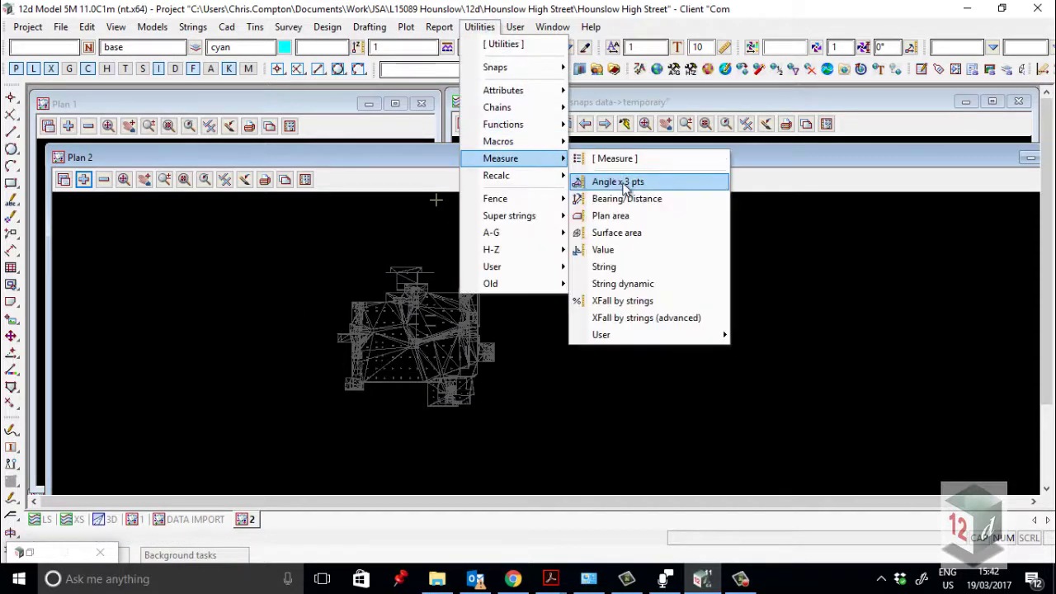
{"action": "left_click", "coordinate": [635, 196]}
{"action": "left_click", "coordinate": [347, 276]}
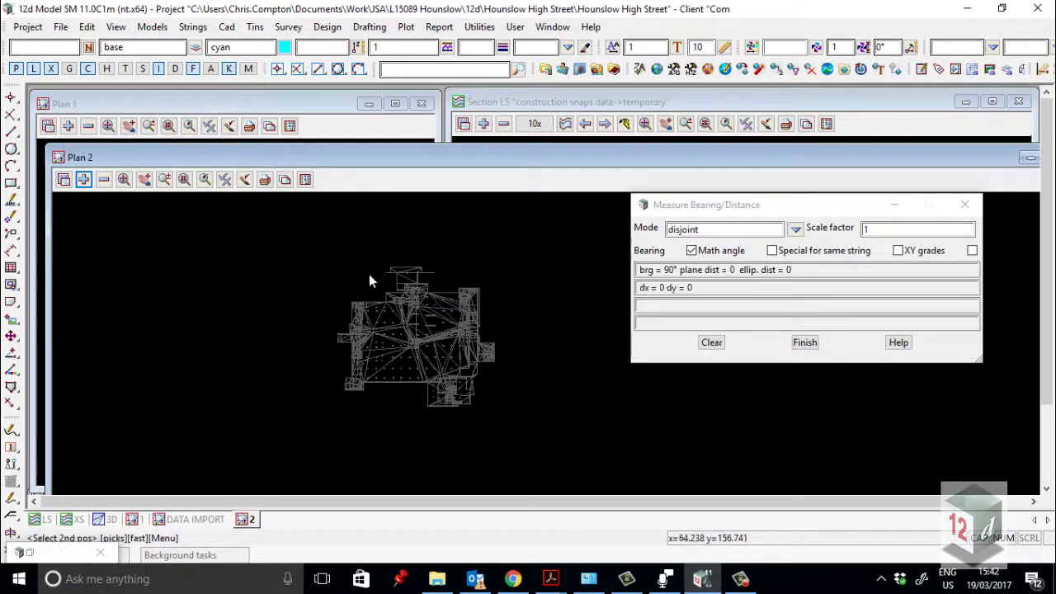
{"action": "left_click", "coordinate": [483, 276]}
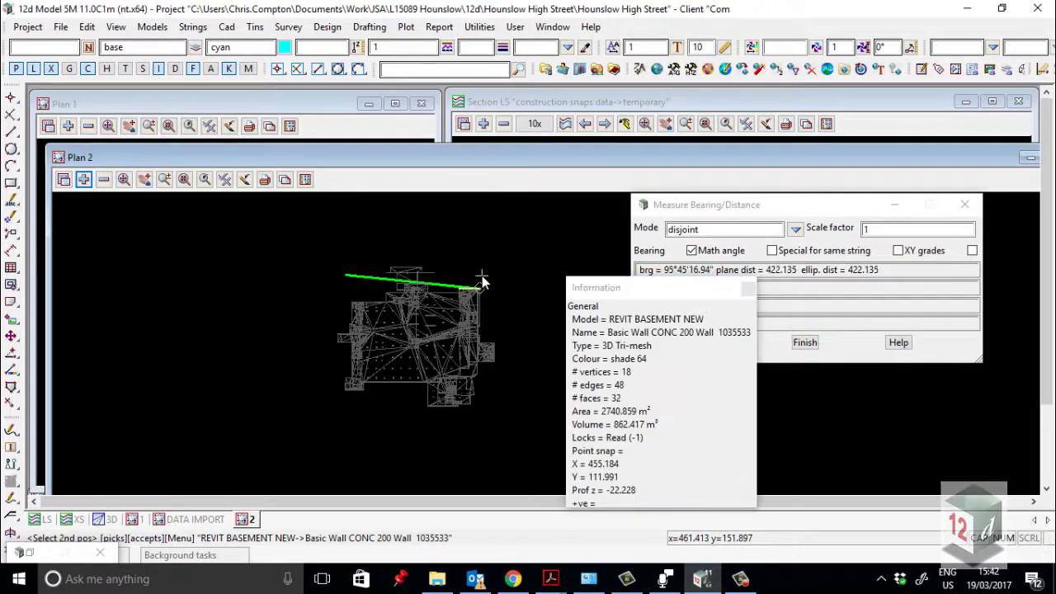
{"action": "left_click", "coordinate": [482, 277]}
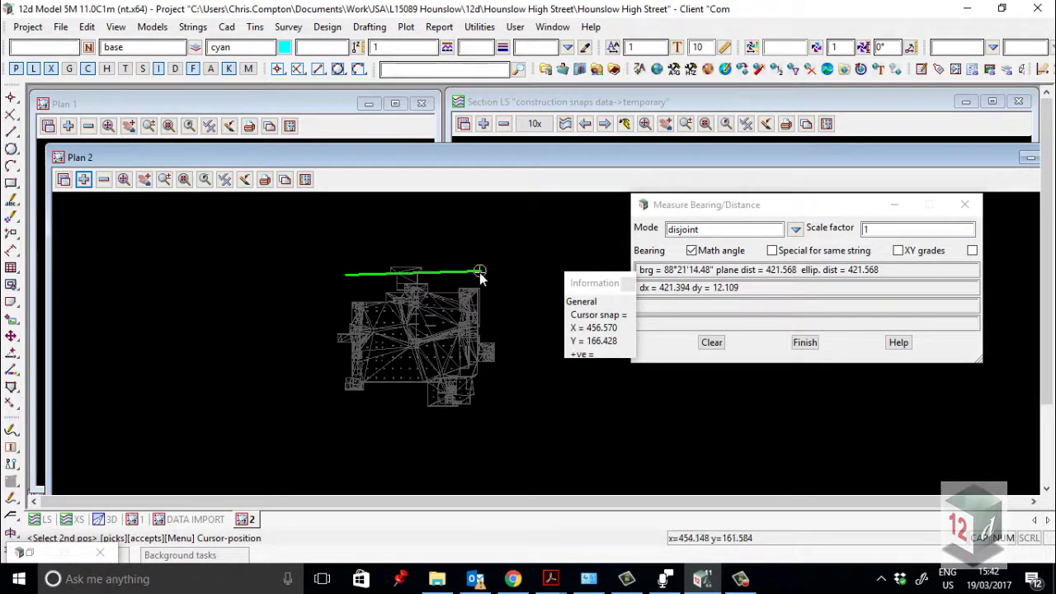
{"action": "key", "text": "Escape"}
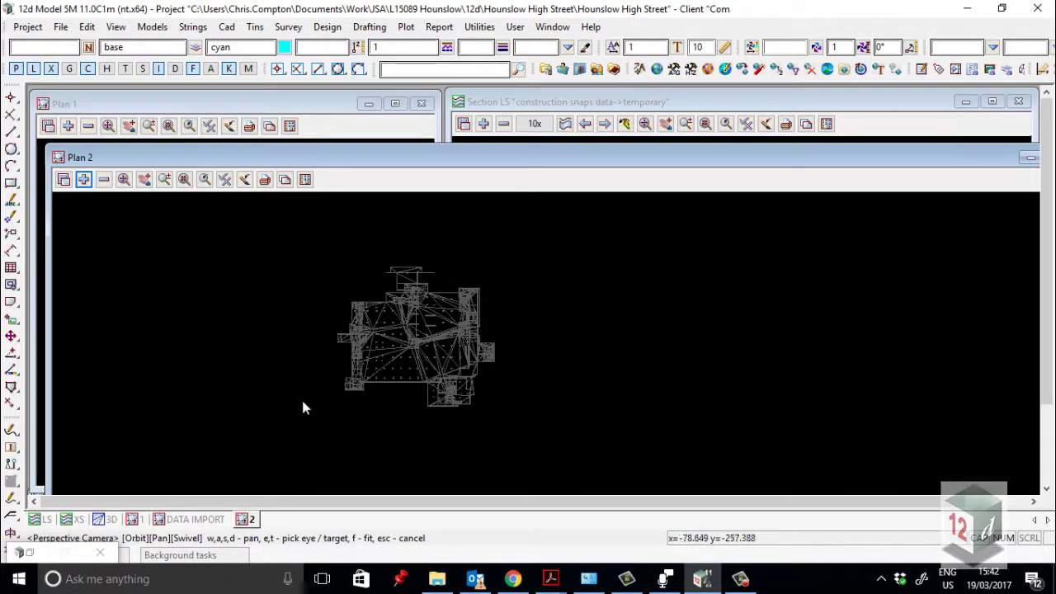
Factor the REVIT BASEMENT NEW model by 0.3048 in x, y and z, replacing the data in the original model
{"action": "left_click", "coordinate": [477, 29]}
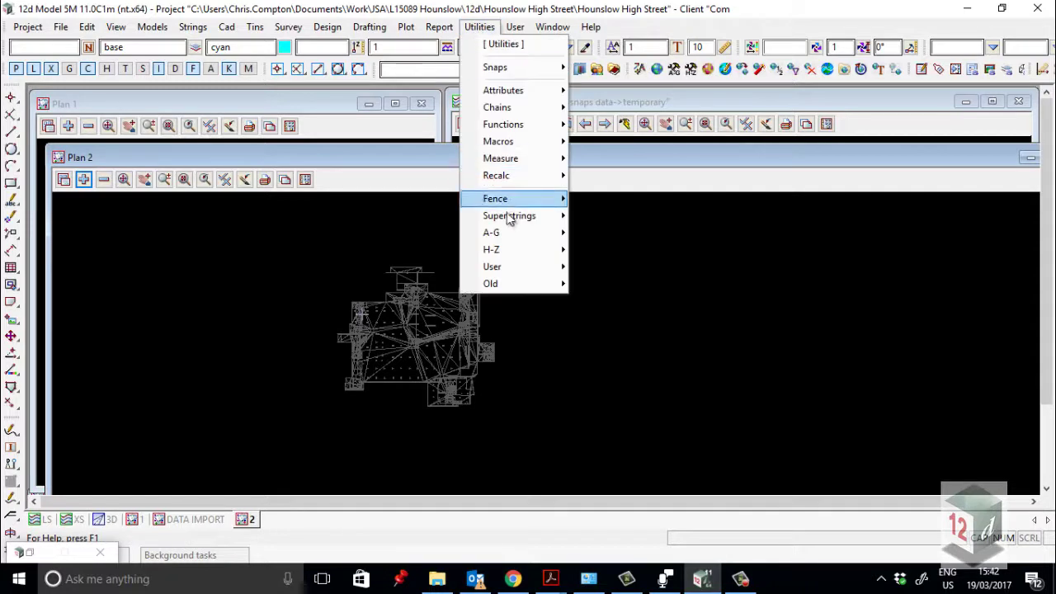
{"action": "mouse_move", "coordinate": [520, 237]}
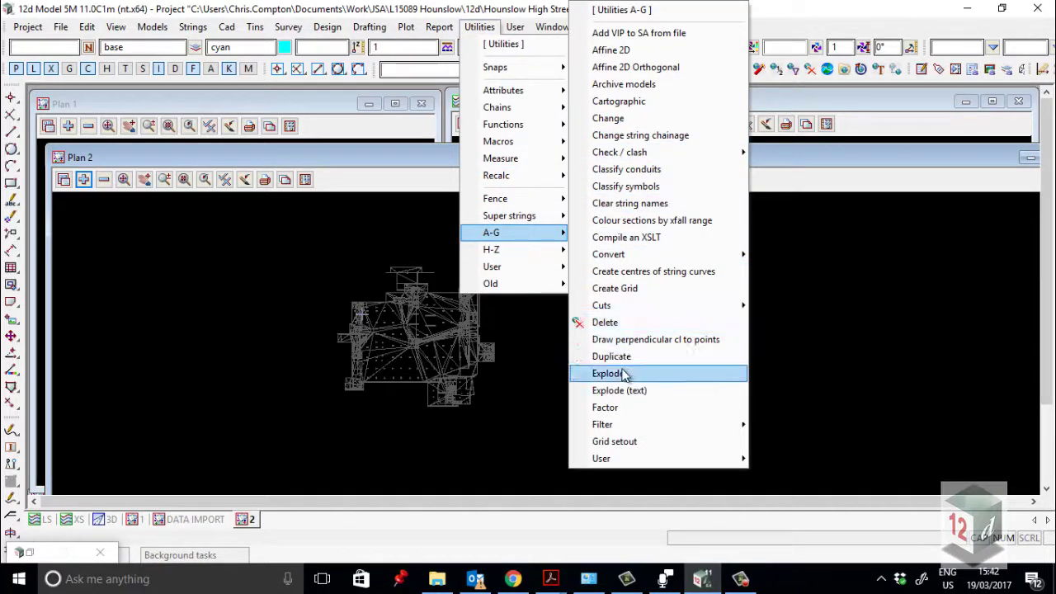
{"action": "left_click", "coordinate": [608, 408]}
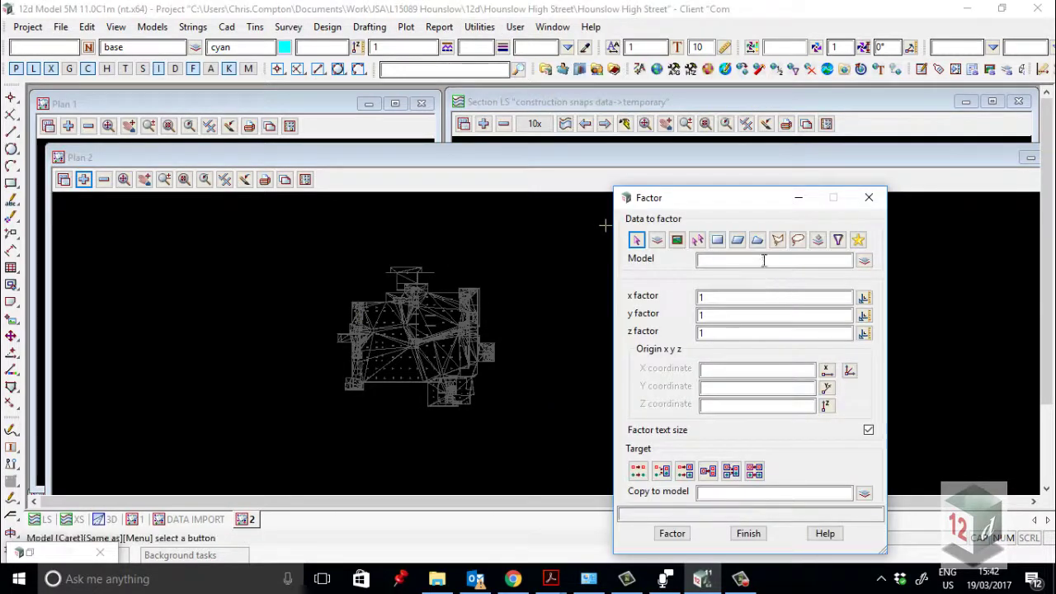
{"action": "middle_click", "coordinate": [764, 260]}
{"action": "left_click", "coordinate": [458, 281]}
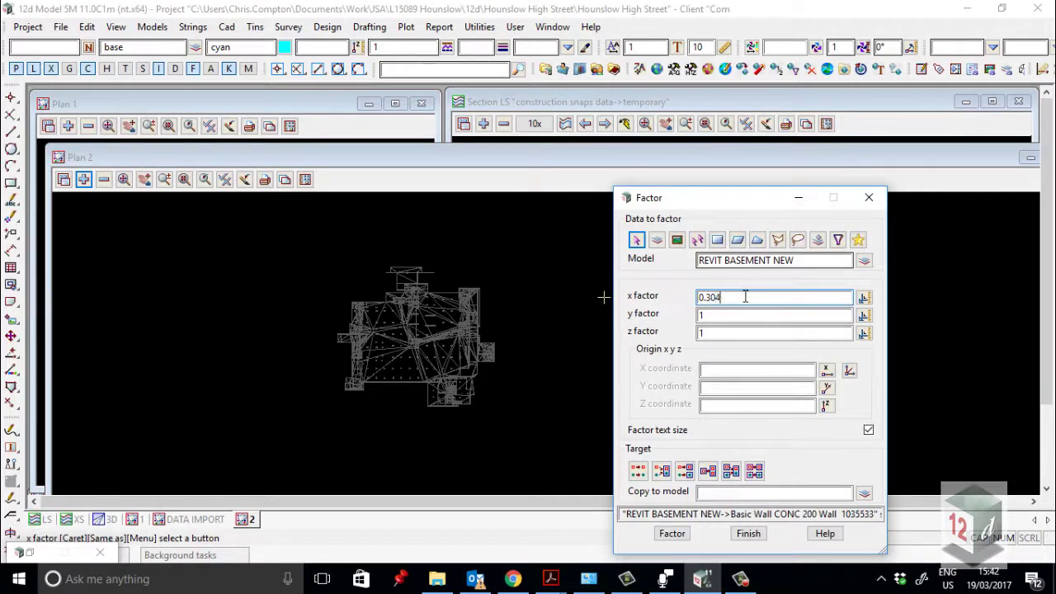
{"action": "key", "text": "Tab"}
{"action": "type", "text": "0.3048"}
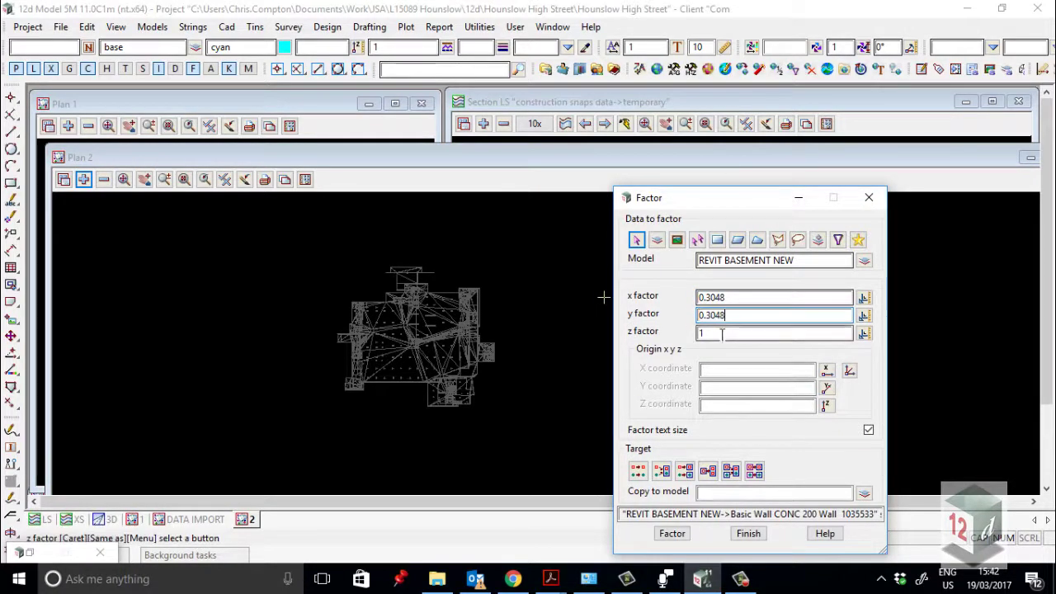
{"action": "key", "text": "Tab"}
{"action": "type", "text": "0.3048"}
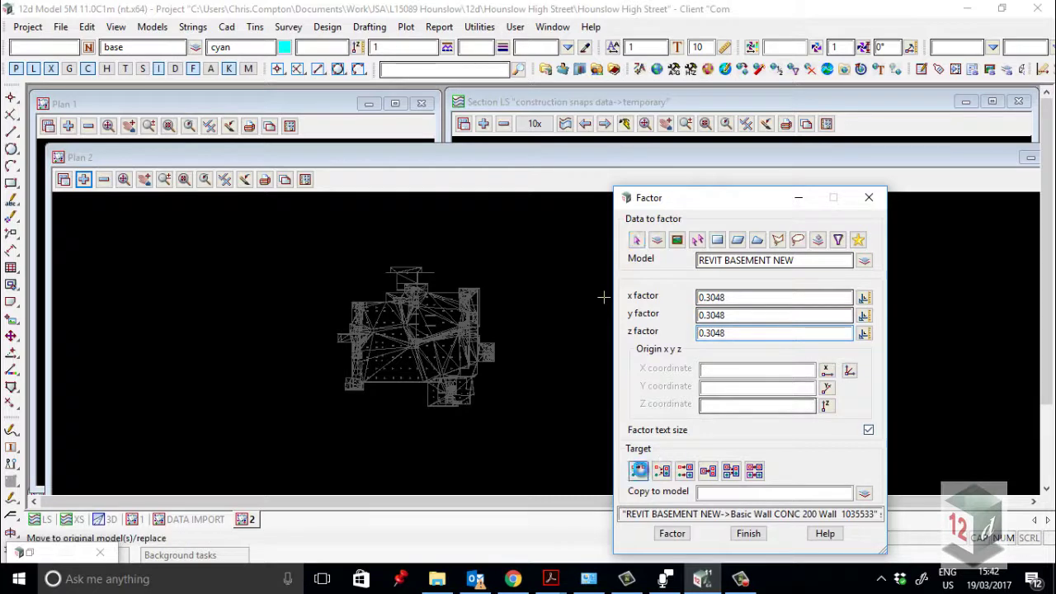
{"action": "left_click", "coordinate": [638, 470]}
{"action": "left_click", "coordinate": [681, 533]}
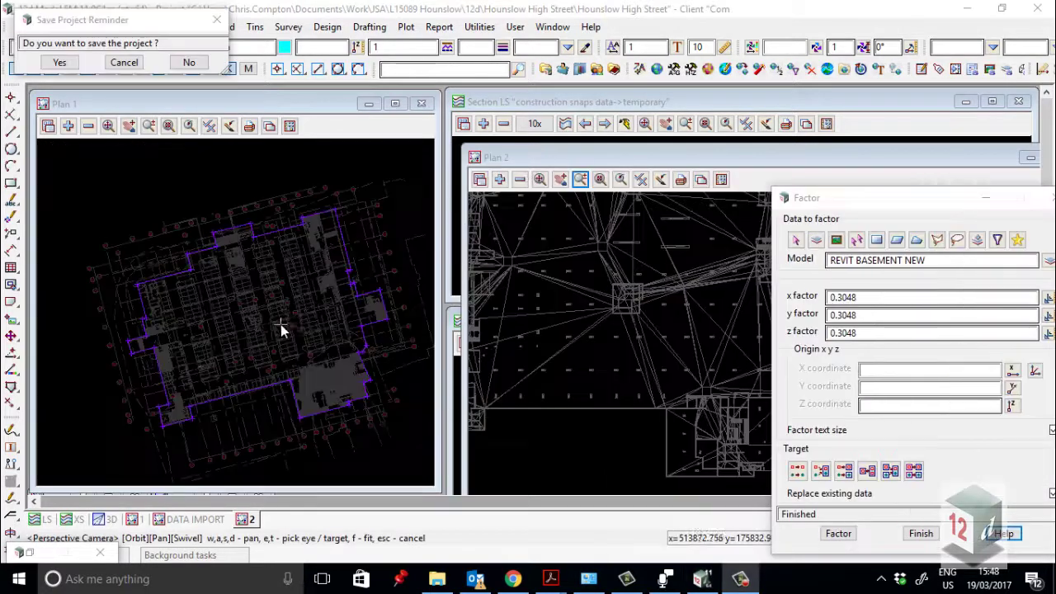
Start a Translate operation with REVIT BASEMENT NEW as the data to move, with Plan 1 showing the Core B2 area
{"action": "left_click_drag", "start_coordinate": [280, 324], "coordinate": [242, 325]}
{"action": "scroll", "coordinate": [240, 281], "scroll_direction": "up", "scroll_amount": 1}
{"action": "scroll", "coordinate": [259, 331], "scroll_direction": "down", "scroll_amount": 10}
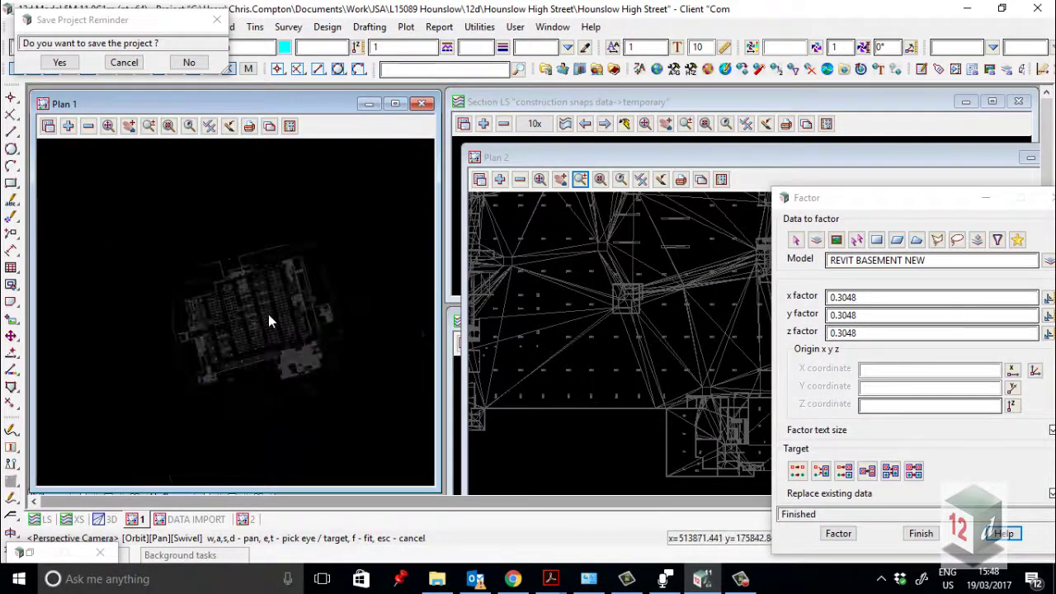
{"action": "scroll", "coordinate": [264, 316], "scroll_direction": "up", "scroll_amount": 5}
{"action": "left_click_drag", "start_coordinate": [224, 328], "coordinate": [141, 323]}
{"action": "scroll", "coordinate": [142, 324], "scroll_direction": "up", "scroll_amount": 2}
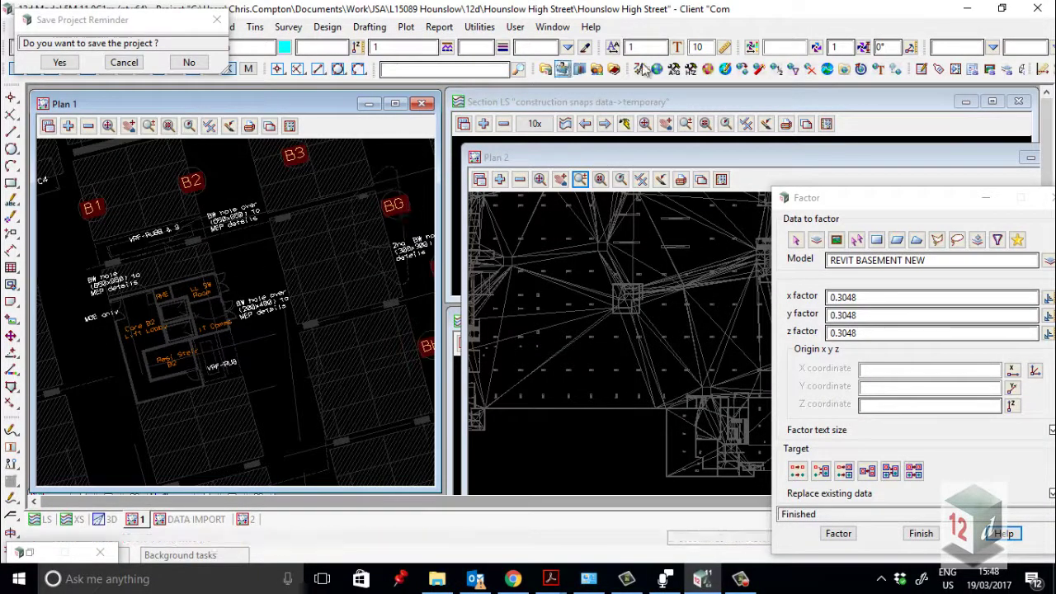
{"action": "left_click", "coordinate": [479, 26]}
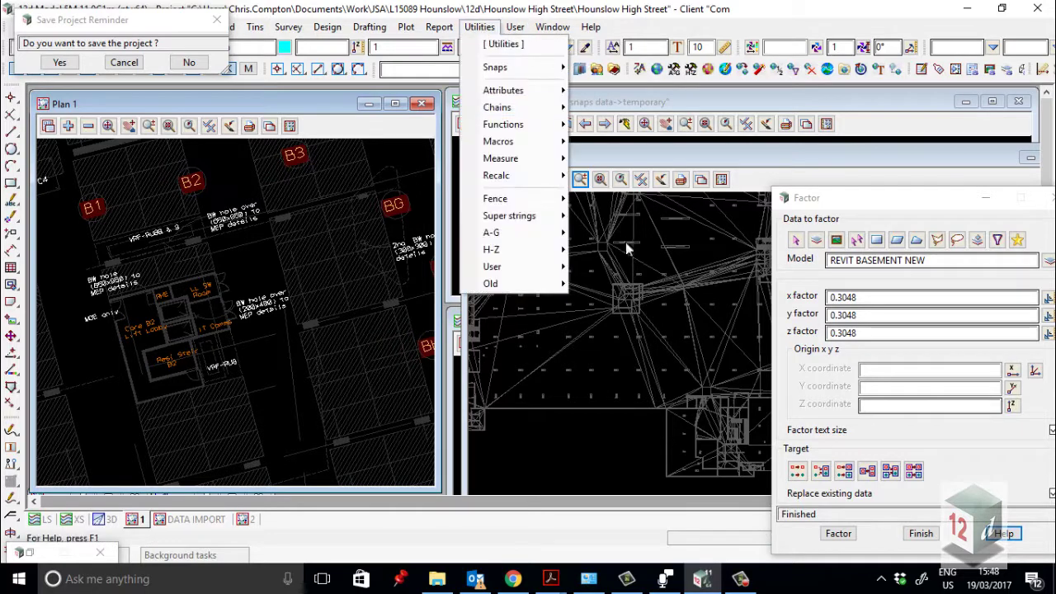
{"action": "mouse_move", "coordinate": [548, 258]}
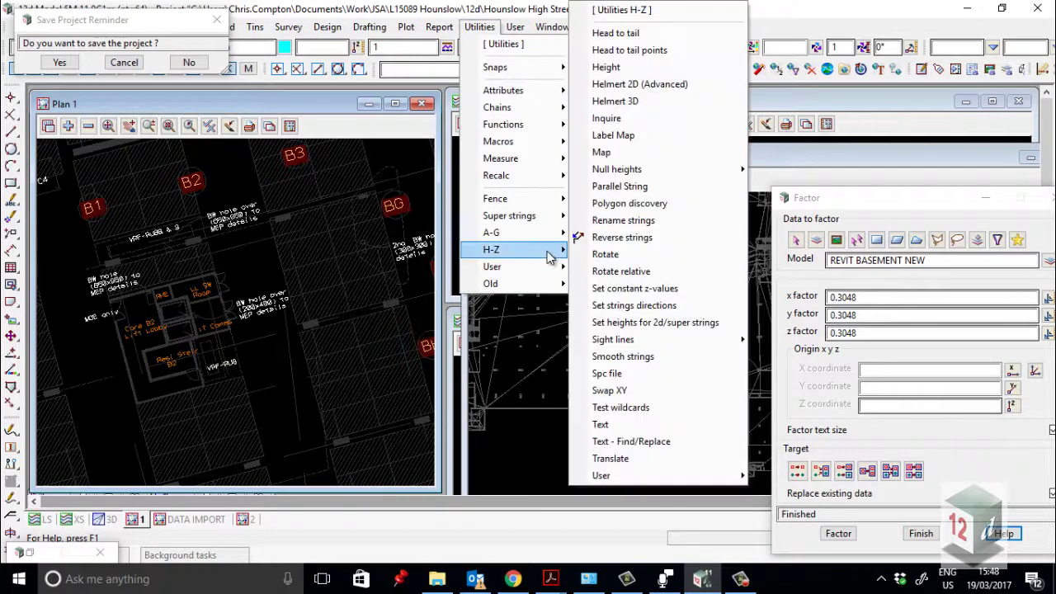
{"action": "left_click", "coordinate": [630, 458]}
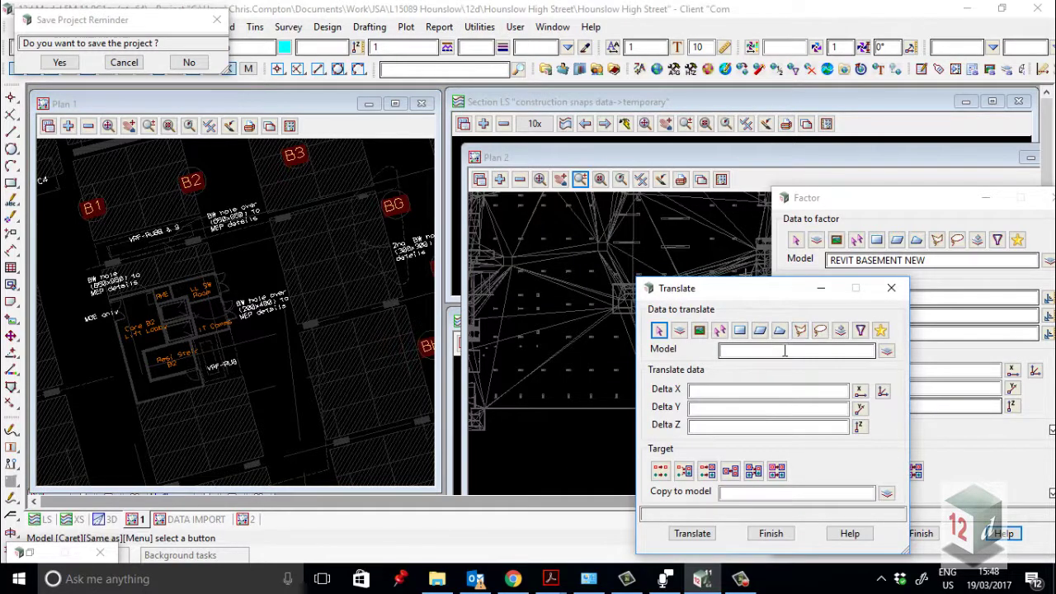
{"action": "middle_click", "coordinate": [784, 351]}
{"action": "middle_click", "coordinate": [600, 406]}
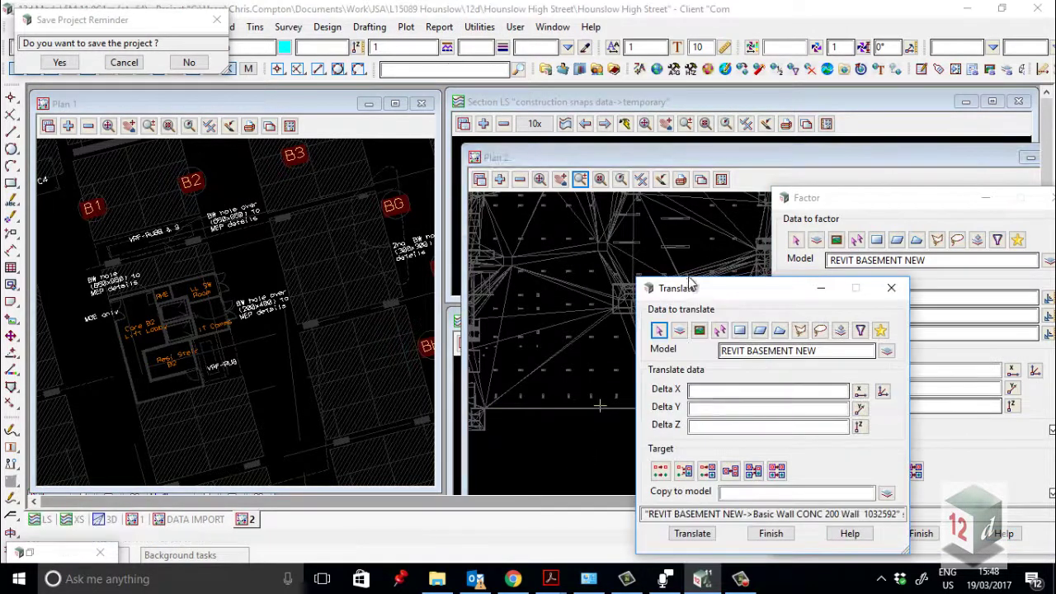
{"action": "left_click_drag", "start_coordinate": [730, 290], "coordinate": [837, 260]}
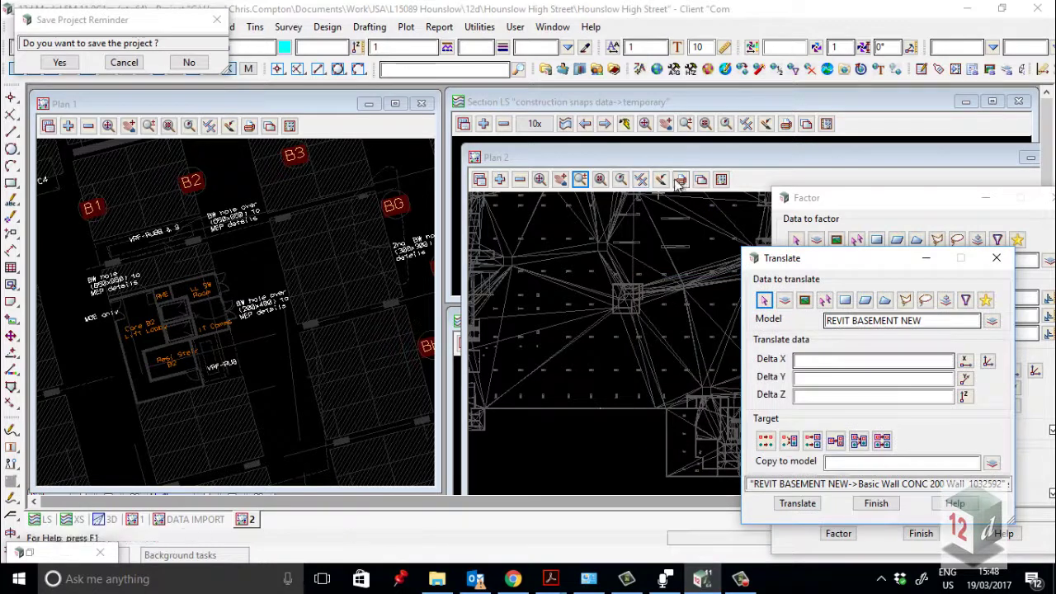
Define the translation deltas from the blockwork wall corner in Plan 2 to the matching Core B2 wall corner on the CAD drawing in Plan 1
{"action": "left_click", "coordinate": [581, 179]}
{"action": "left_click", "coordinate": [601, 277]}
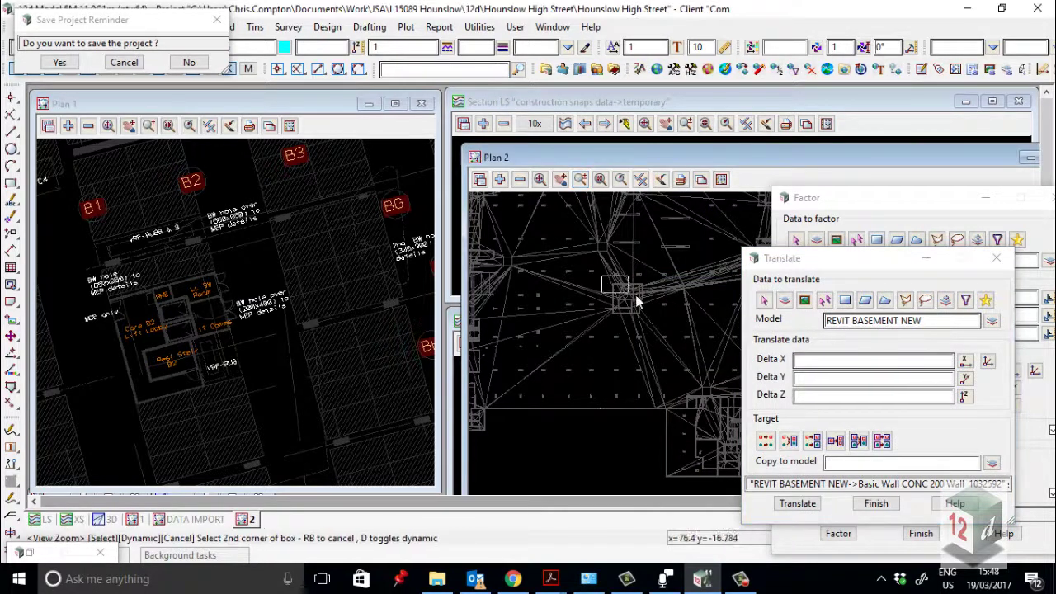
{"action": "left_click", "coordinate": [650, 320]}
{"action": "left_click", "coordinate": [634, 313]}
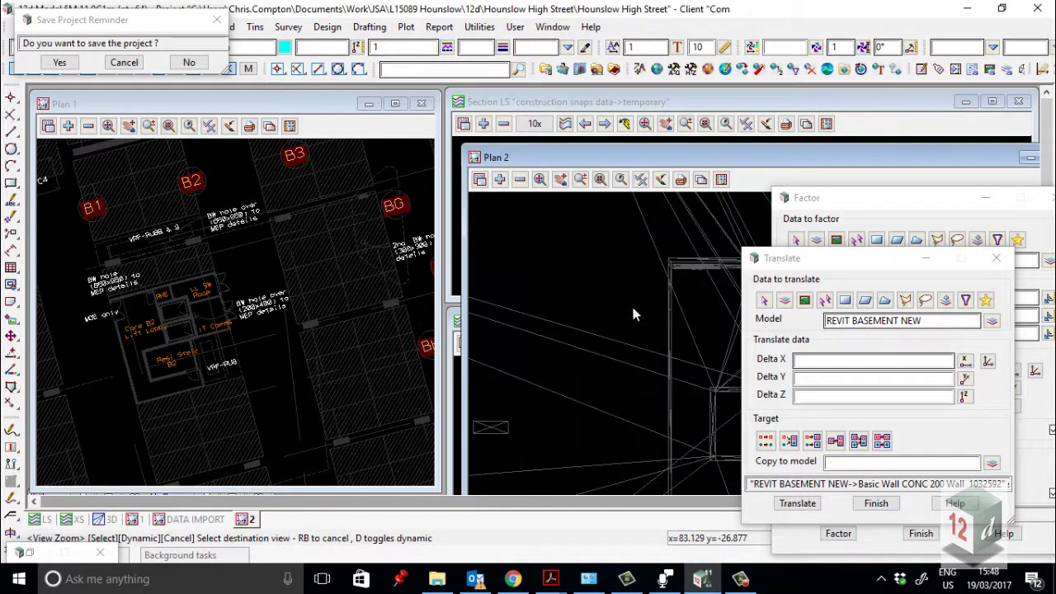
{"action": "scroll", "coordinate": [694, 252], "scroll_direction": "up", "scroll_amount": 3}
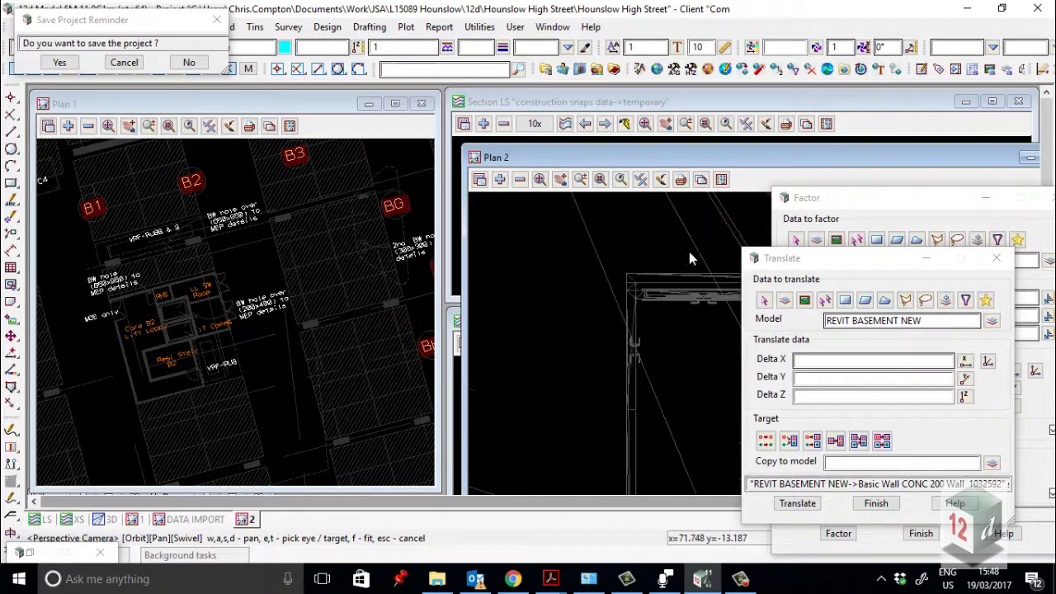
{"action": "scroll", "coordinate": [690, 253], "scroll_direction": "up", "scroll_amount": 2}
{"action": "left_click", "coordinate": [987, 360]}
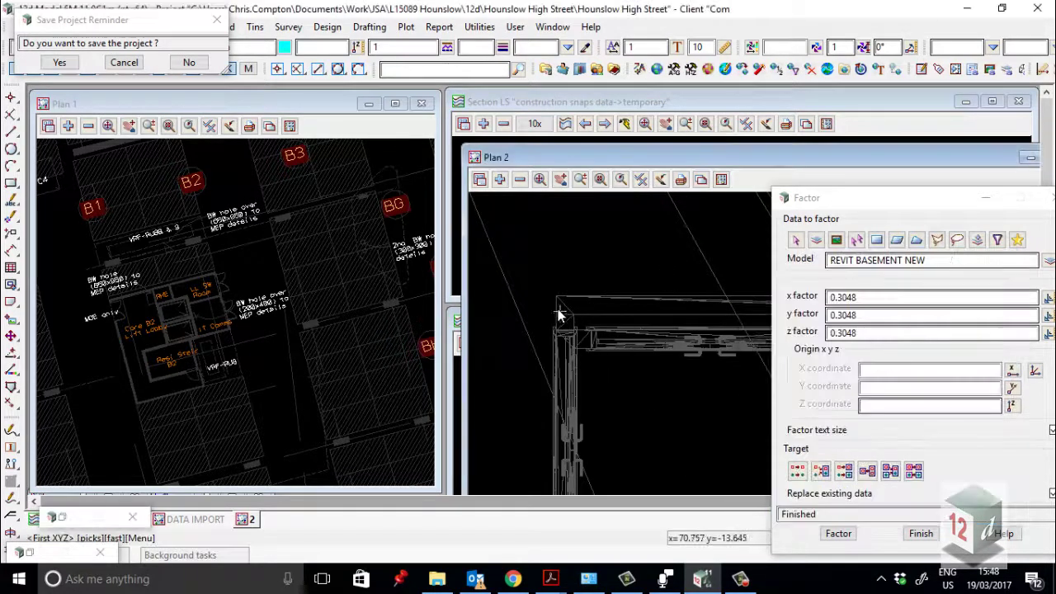
{"action": "left_click", "coordinate": [555, 294]}
{"action": "middle_click", "coordinate": [555, 294]}
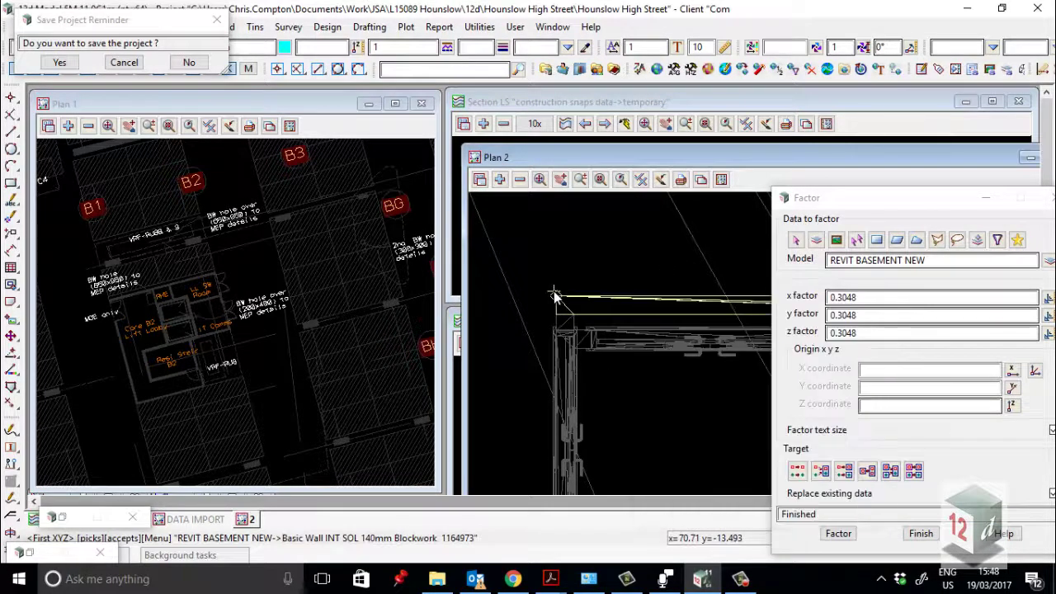
{"action": "scroll", "coordinate": [91, 272], "scroll_direction": "up", "scroll_amount": 5}
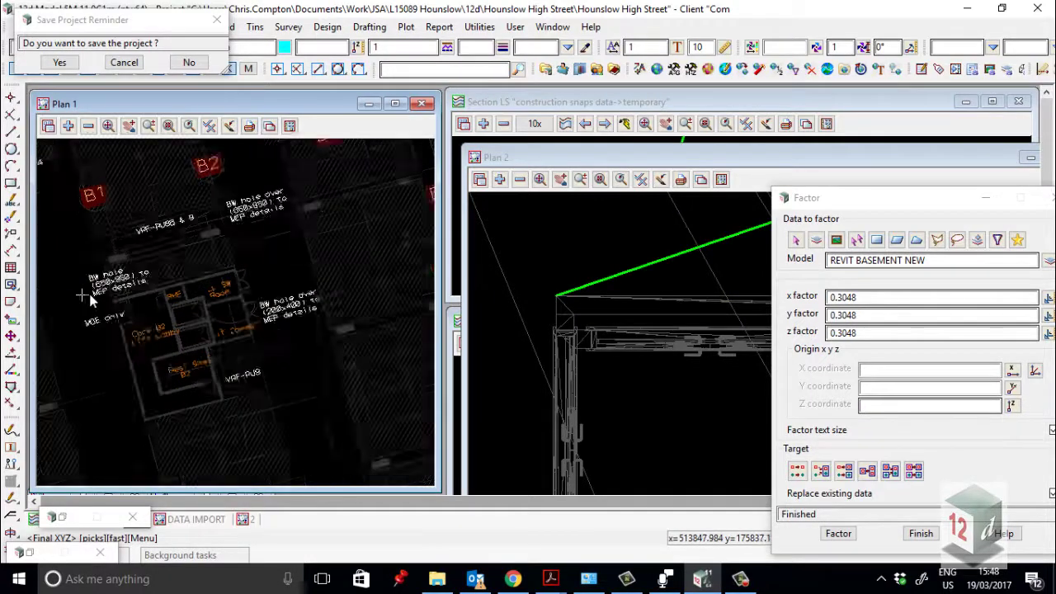
{"action": "left_click", "coordinate": [166, 323]}
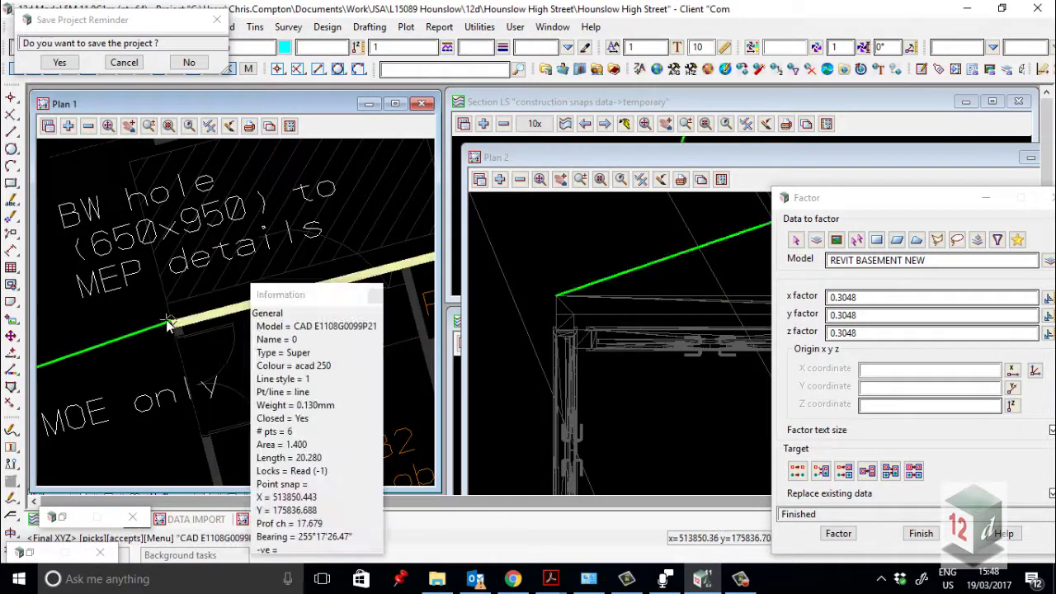
{"action": "middle_click", "coordinate": [169, 323]}
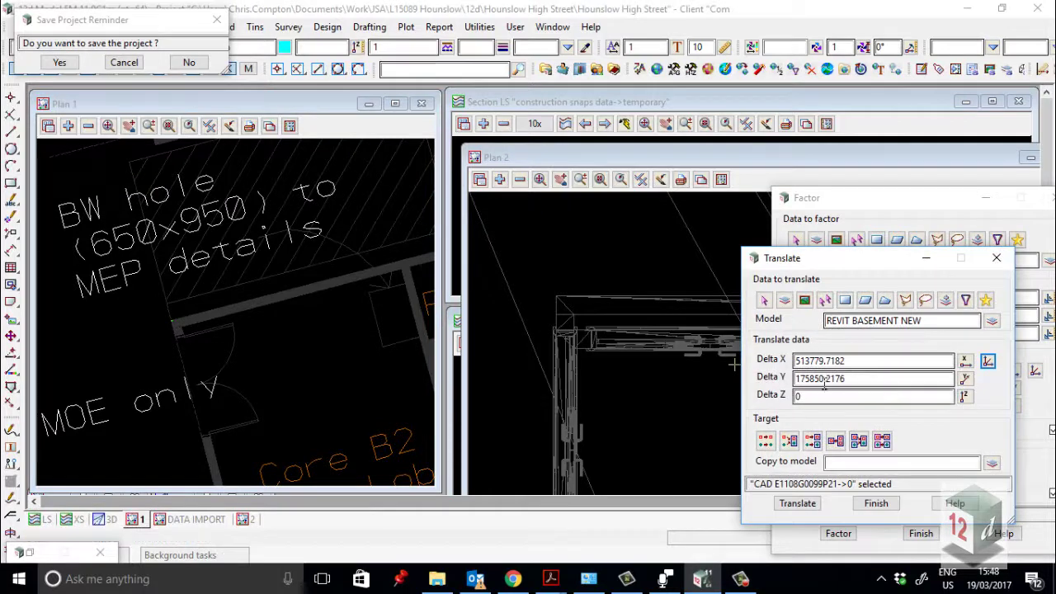
Translate REVIT BASEMENT NEW by the picked deltas, replacing the existing data in the original model
{"action": "left_click", "coordinate": [766, 441]}
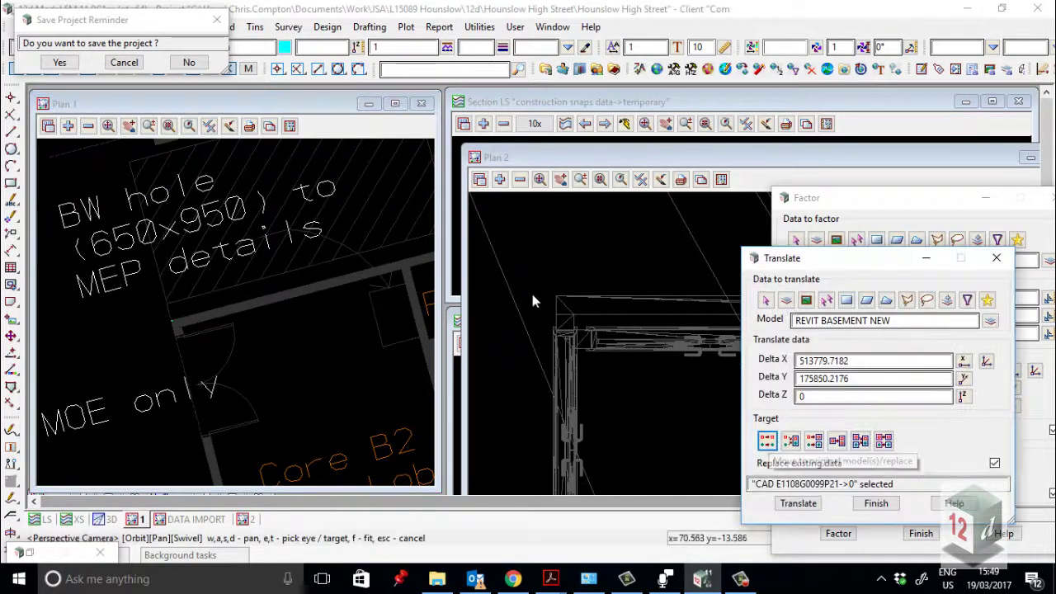
{"action": "left_click", "coordinate": [798, 504]}
{"action": "left_click", "coordinate": [799, 504]}
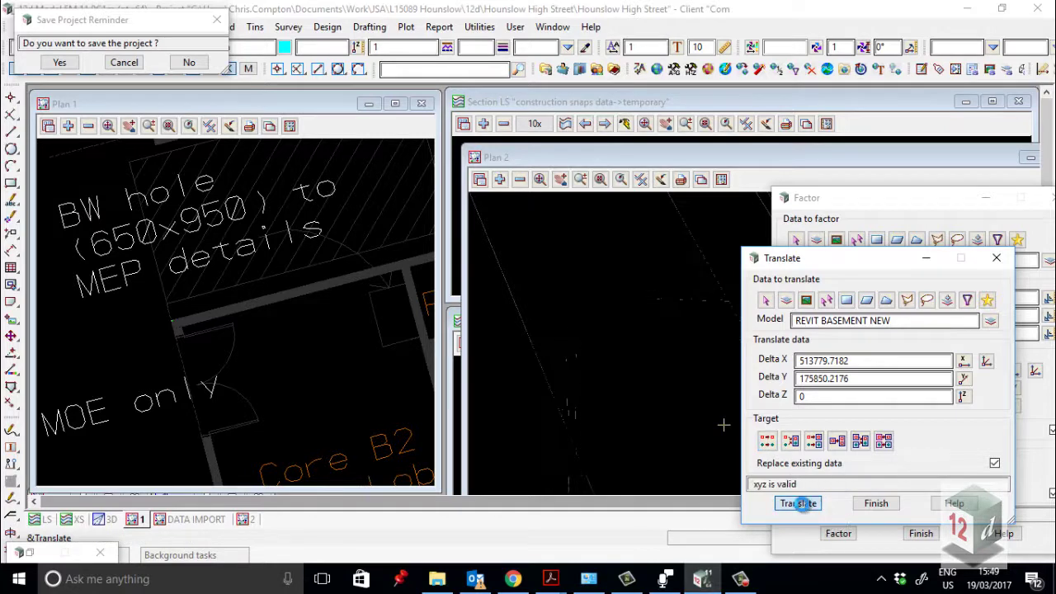
Add the REVIT BASEMENT NEW model to Plan 1 and view its wall corner against the CAD drawing
{"action": "left_click", "coordinate": [68, 125]}
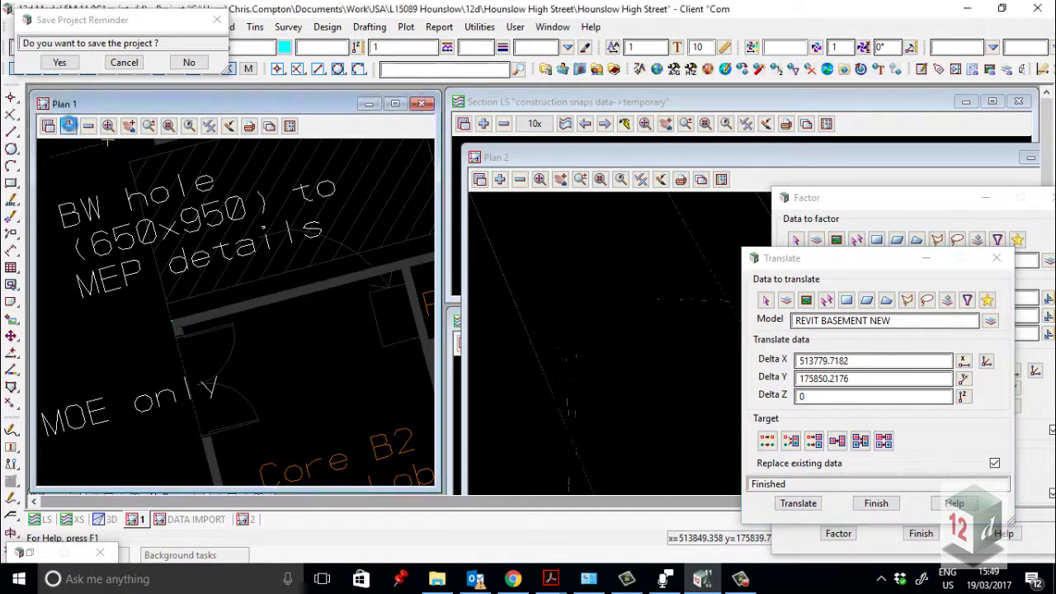
{"action": "scroll", "coordinate": [165, 321], "scroll_direction": "down", "scroll_amount": 3}
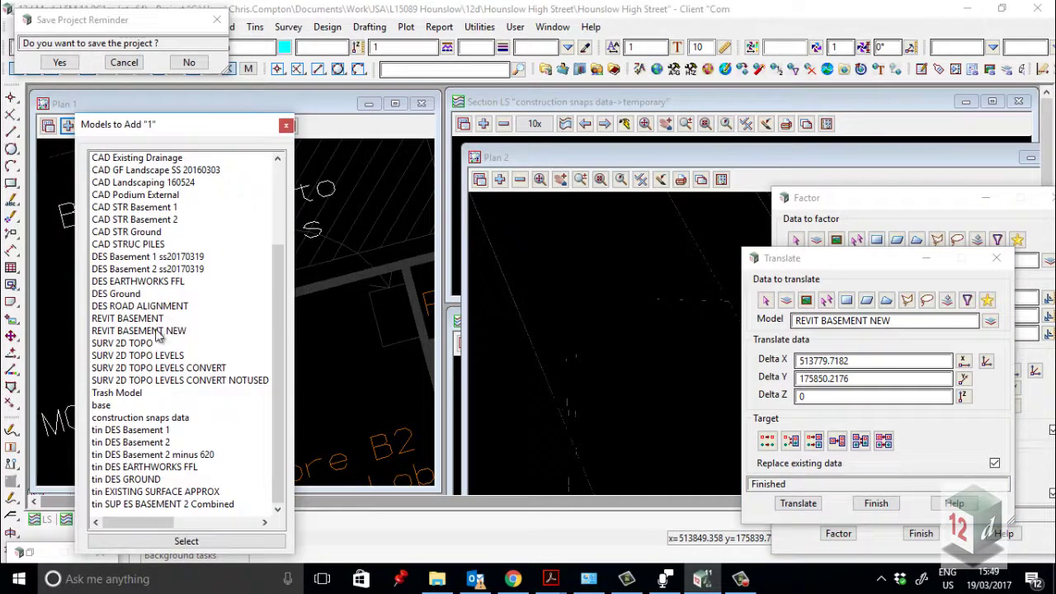
{"action": "double_click", "coordinate": [157, 332]}
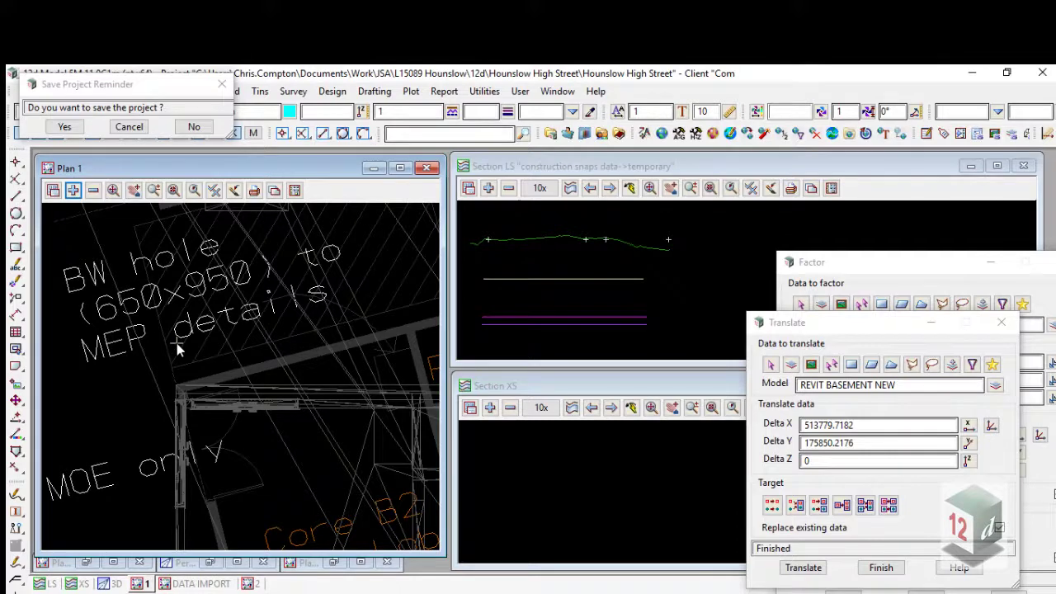
{"action": "scroll", "coordinate": [175, 353], "scroll_direction": "down", "scroll_amount": 2}
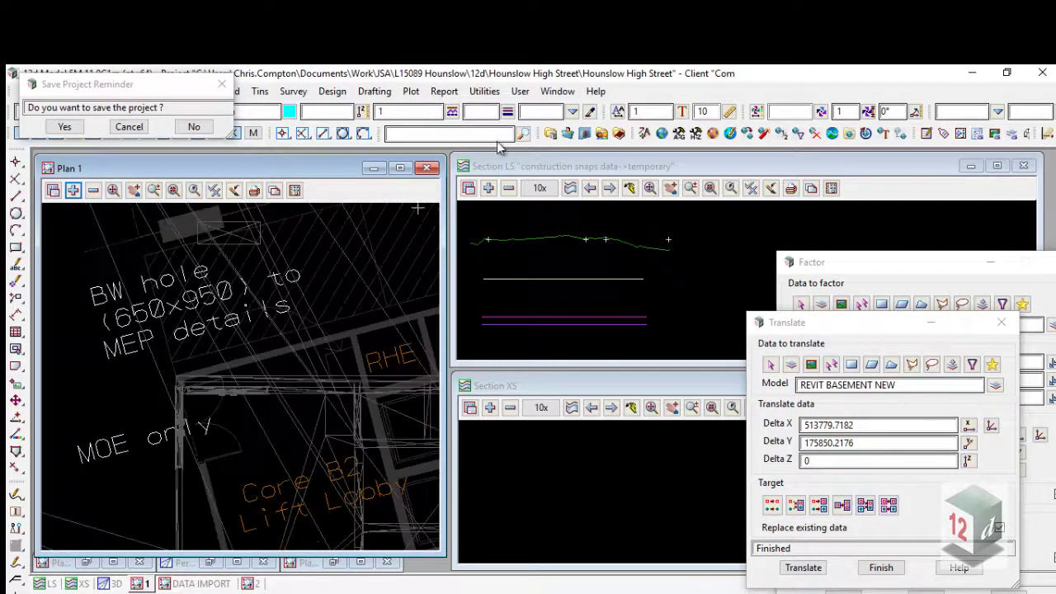
Measure the three-point angle in Plan 1 from the CAD wall line, through the shared corner, to the Revit blockwork wall
{"action": "left_click", "coordinate": [484, 91]}
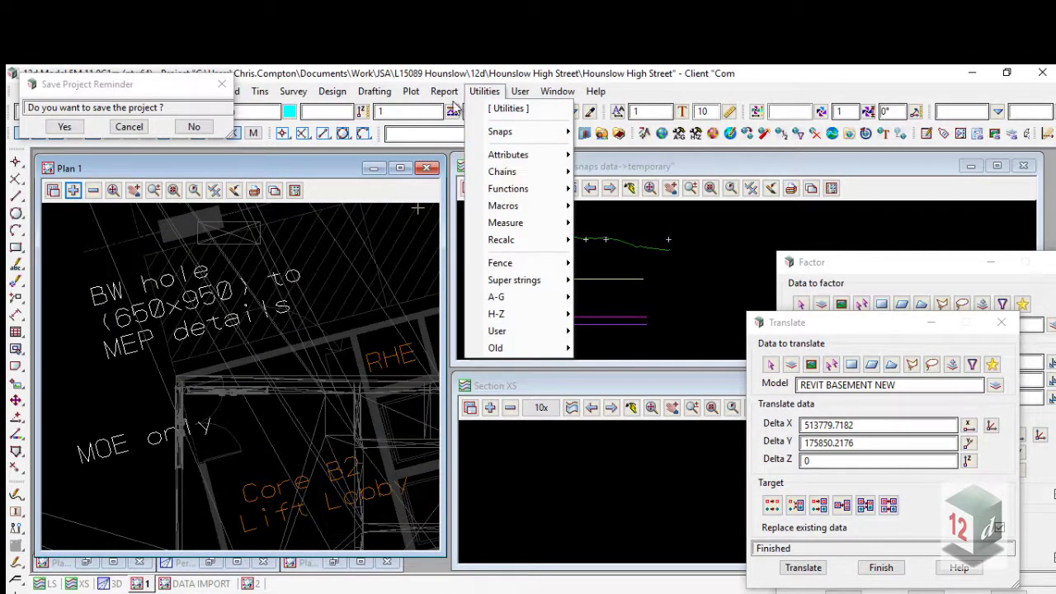
{"action": "mouse_move", "coordinate": [332, 91]}
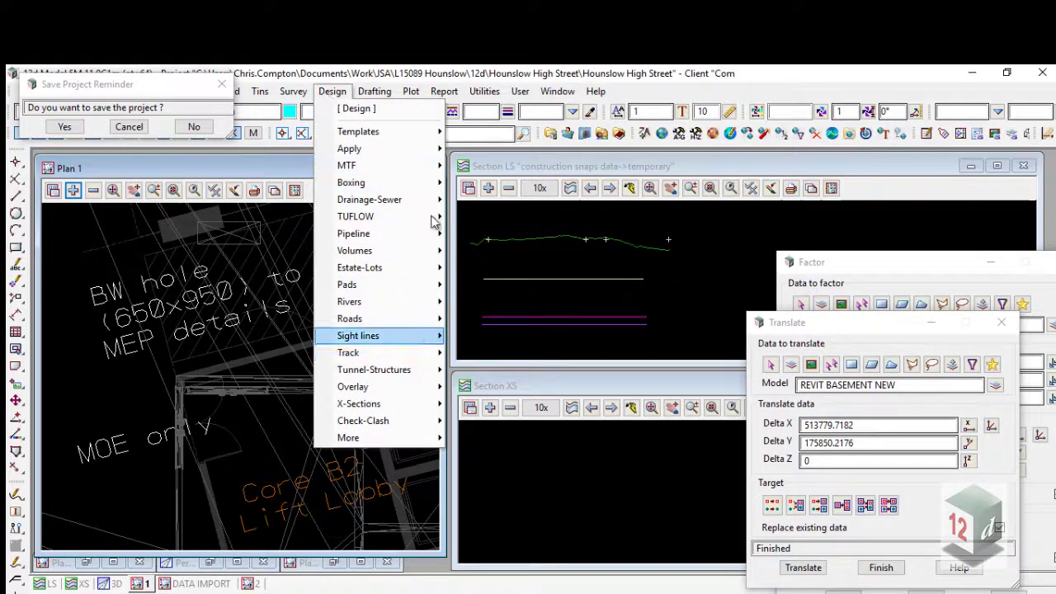
{"action": "mouse_move", "coordinate": [484, 91]}
{"action": "mouse_move", "coordinate": [528, 223]}
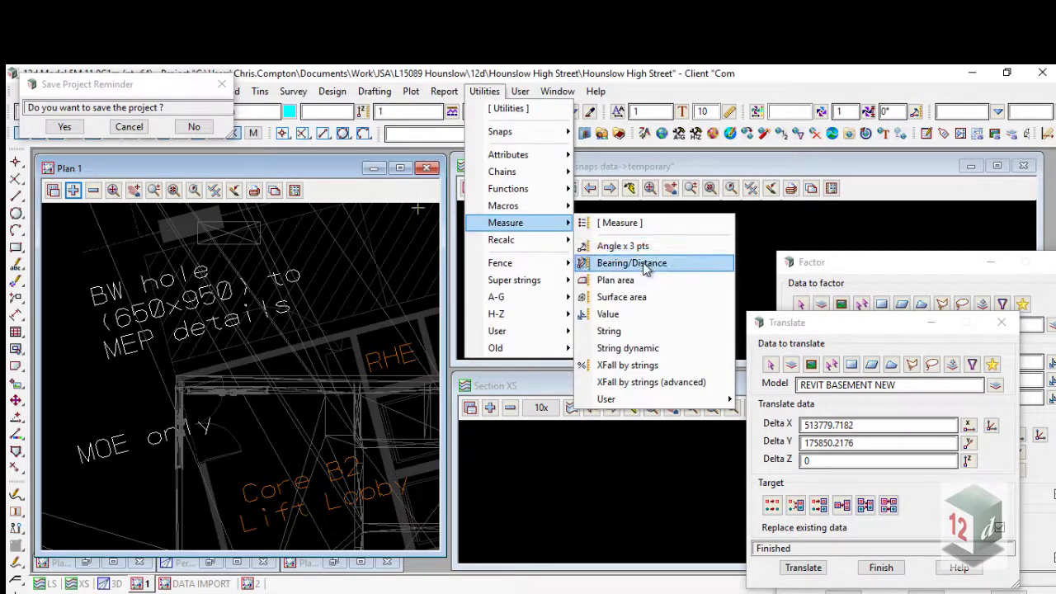
{"action": "left_click", "coordinate": [627, 246]}
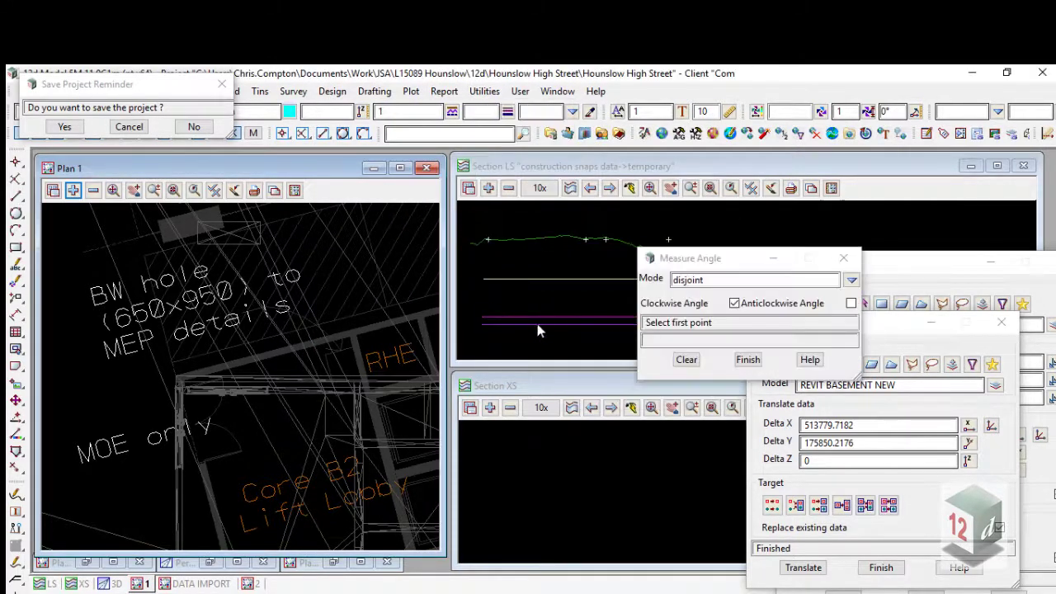
{"action": "left_click", "coordinate": [345, 332]}
{"action": "left_click", "coordinate": [356, 328]}
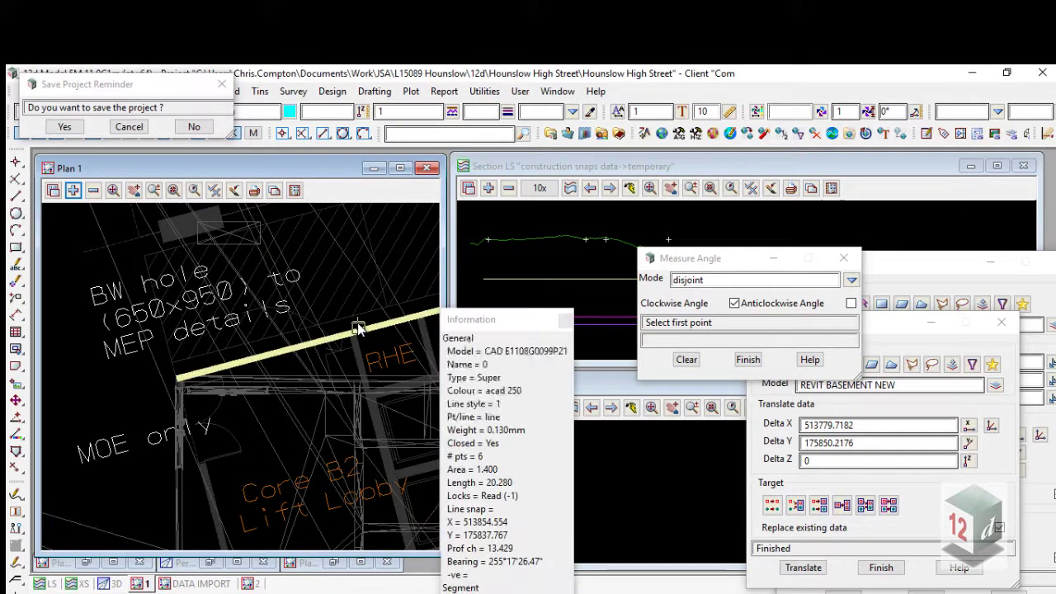
{"action": "middle_click", "coordinate": [358, 326]}
{"action": "left_click", "coordinate": [173, 378]}
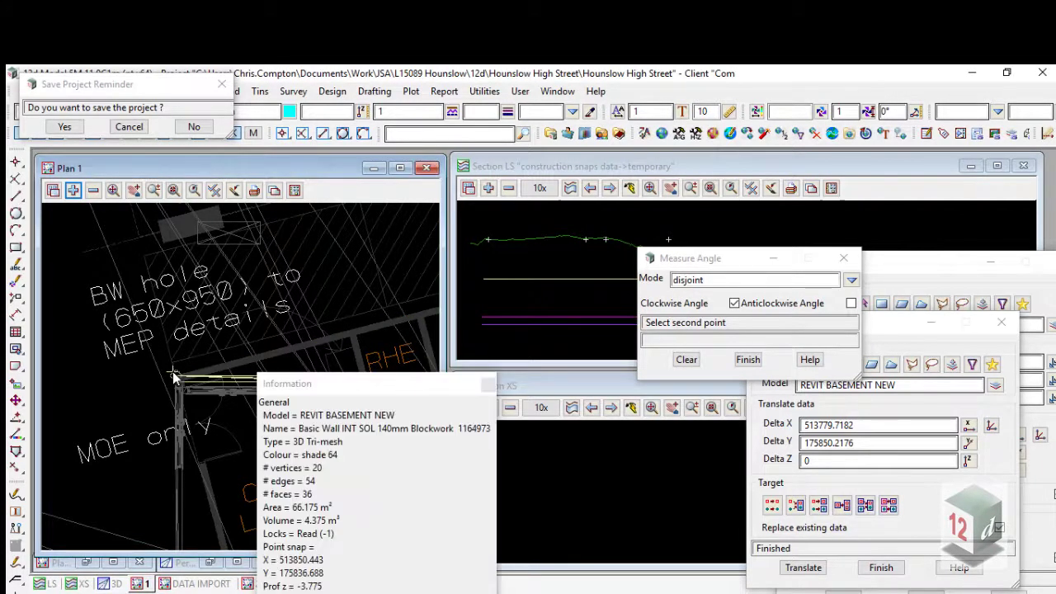
{"action": "left_click", "coordinate": [272, 372]}
{"action": "left_click", "coordinate": [296, 369]}
{"action": "scroll", "coordinate": [296, 370], "scroll_direction": "up", "scroll_amount": 8}
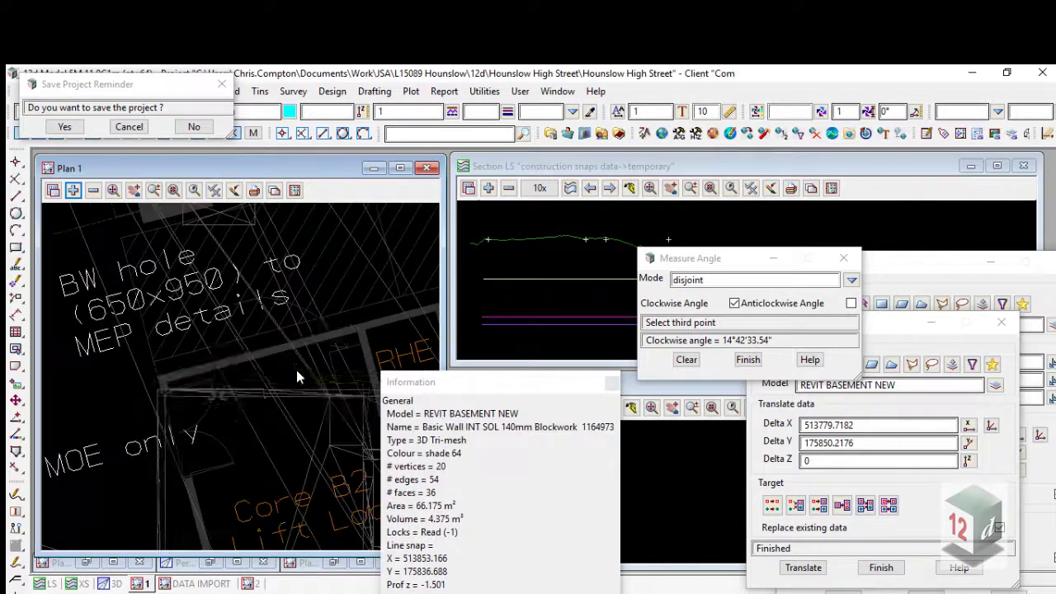
{"action": "left_click", "coordinate": [293, 395]}
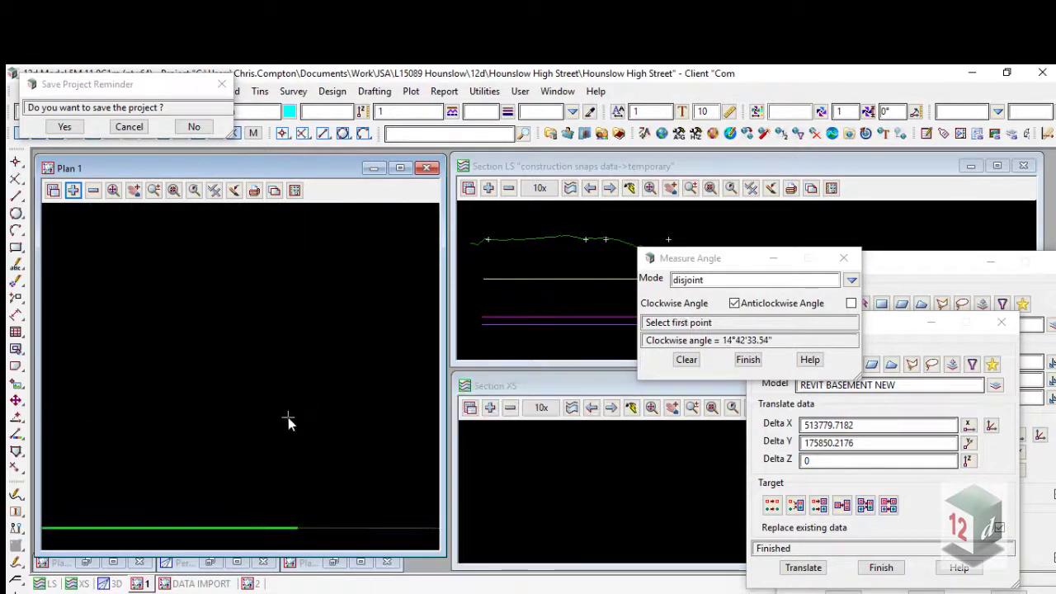
{"action": "scroll", "coordinate": [310, 385], "scroll_direction": "down", "scroll_amount": 5}
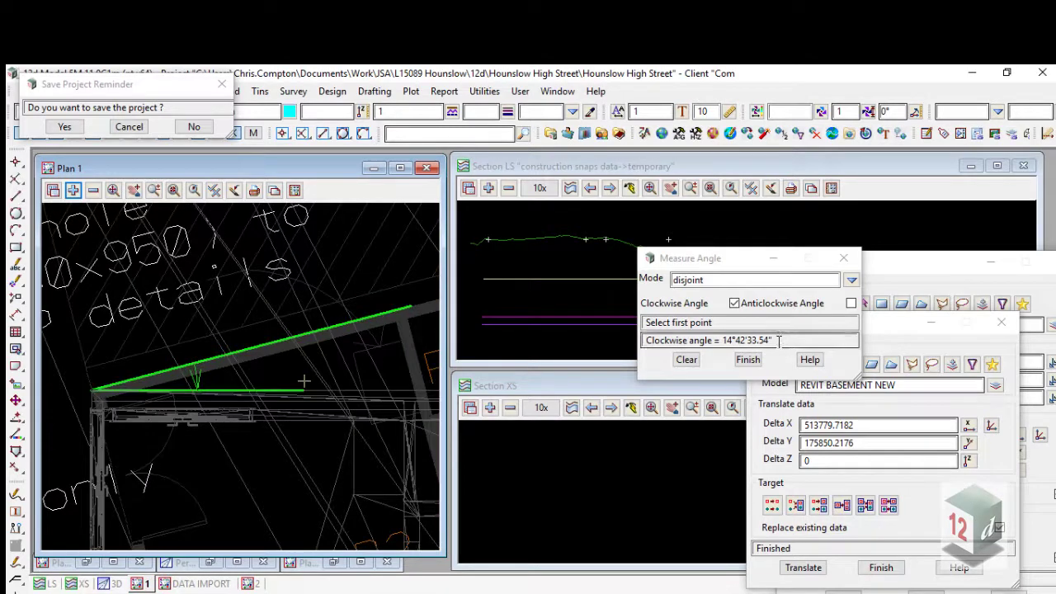
Start a Rotate operation on REVIT BASEMENT NEW with the rotation centre at the shared wall corner, X 513850.4432, Y 175836.6878
{"action": "left_click", "coordinate": [486, 91]}
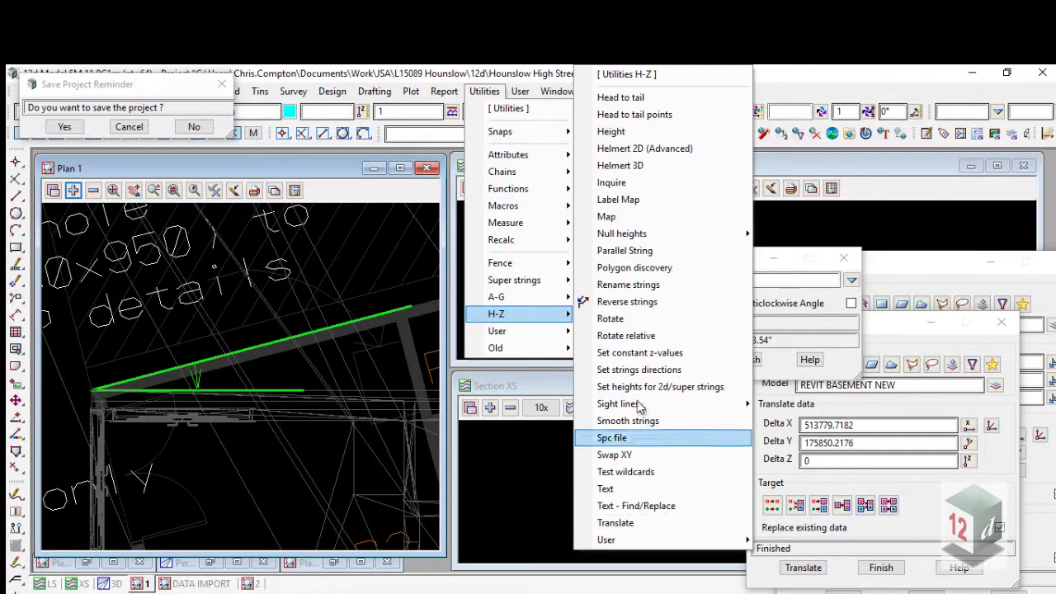
{"action": "left_click", "coordinate": [636, 319]}
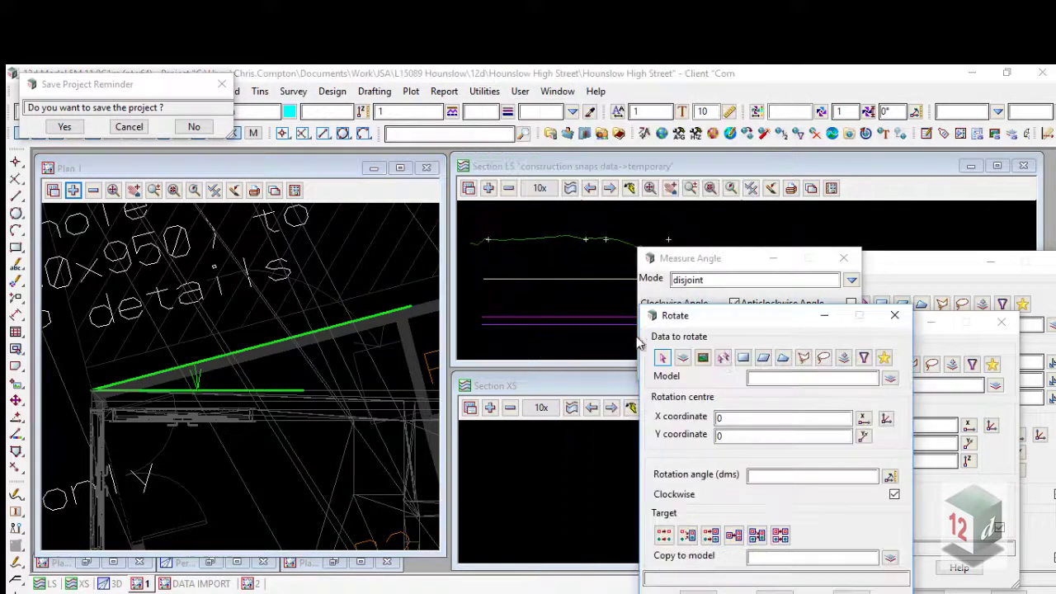
{"action": "middle_click", "coordinate": [785, 377]}
{"action": "left_click", "coordinate": [311, 396]}
{"action": "middle_click", "coordinate": [312, 396]}
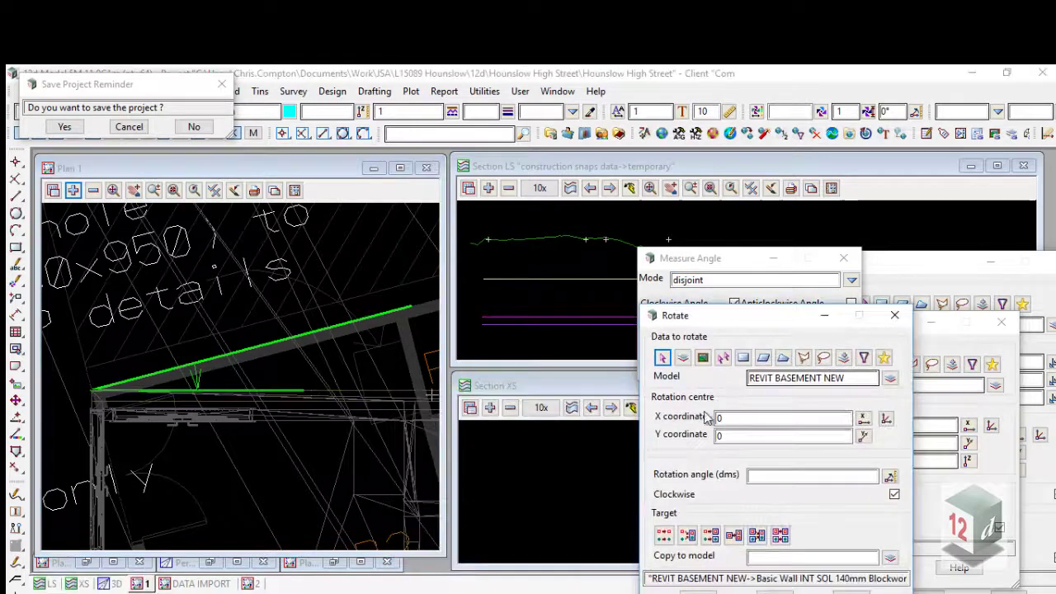
{"action": "left_click", "coordinate": [885, 418]}
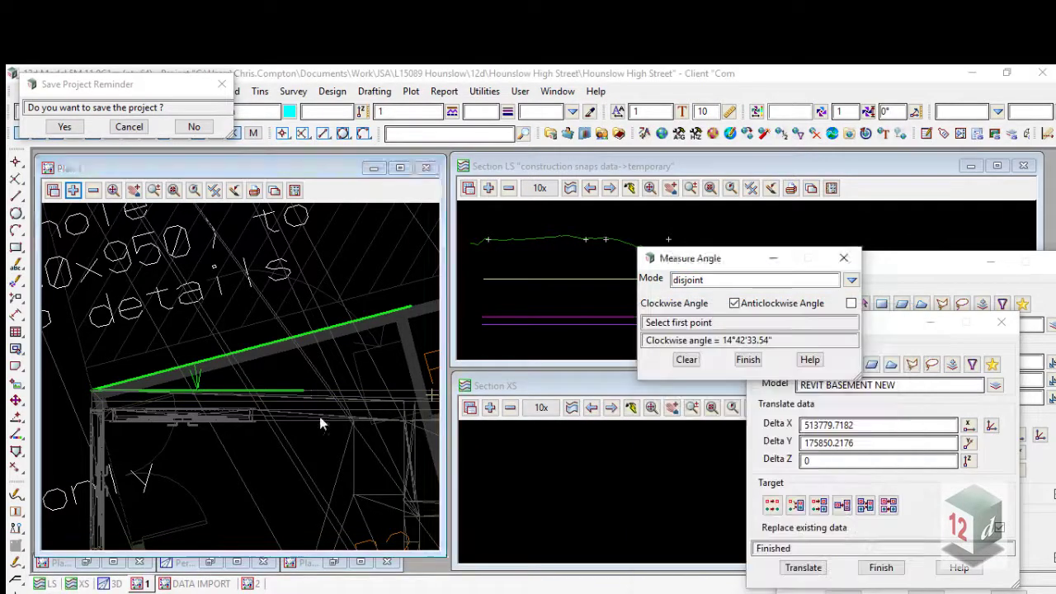
{"action": "left_click", "coordinate": [88, 390]}
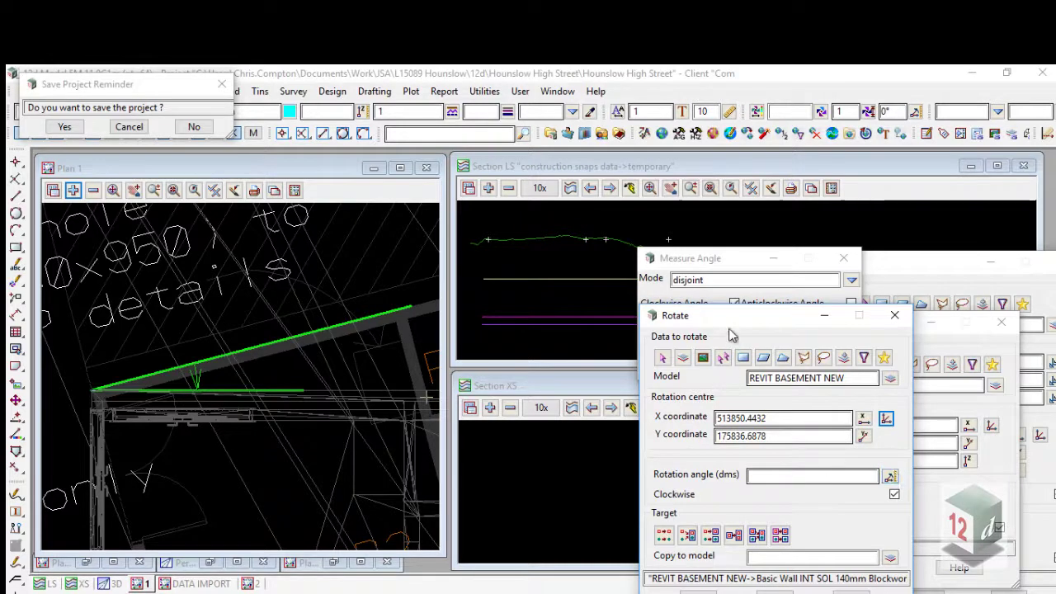
Set the rotation angle to 14.423354 in dms format, matching the measured angle, and make the rotation anticlockwise
{"action": "left_click_drag", "start_coordinate": [730, 323], "coordinate": [358, 239]}
{"action": "left_click_drag", "start_coordinate": [736, 340], "coordinate": [772, 339]}
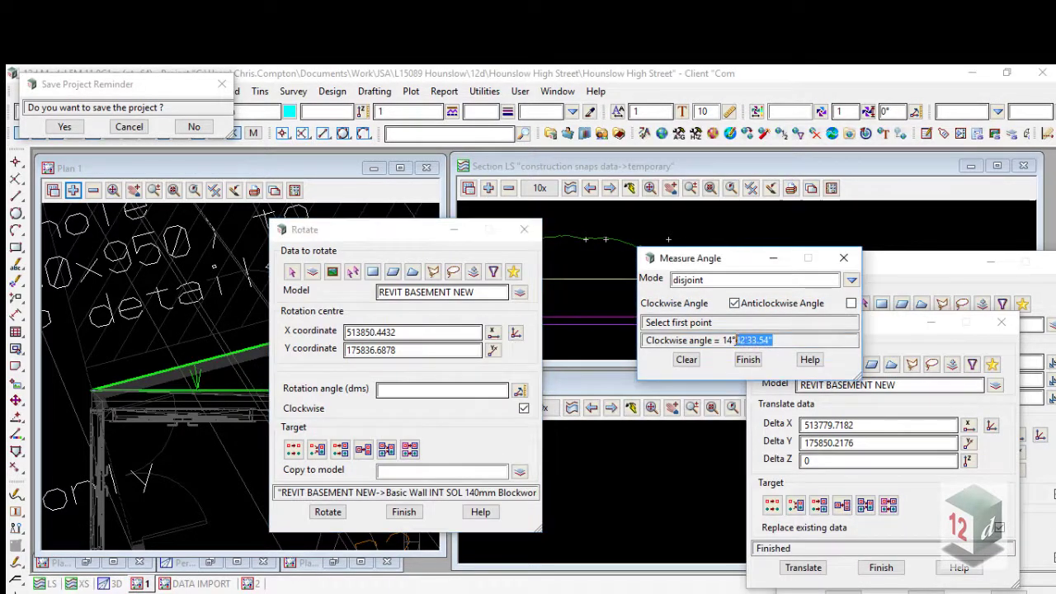
{"action": "left_click", "coordinate": [408, 390]}
{"action": "type", "text": "14.423354"}
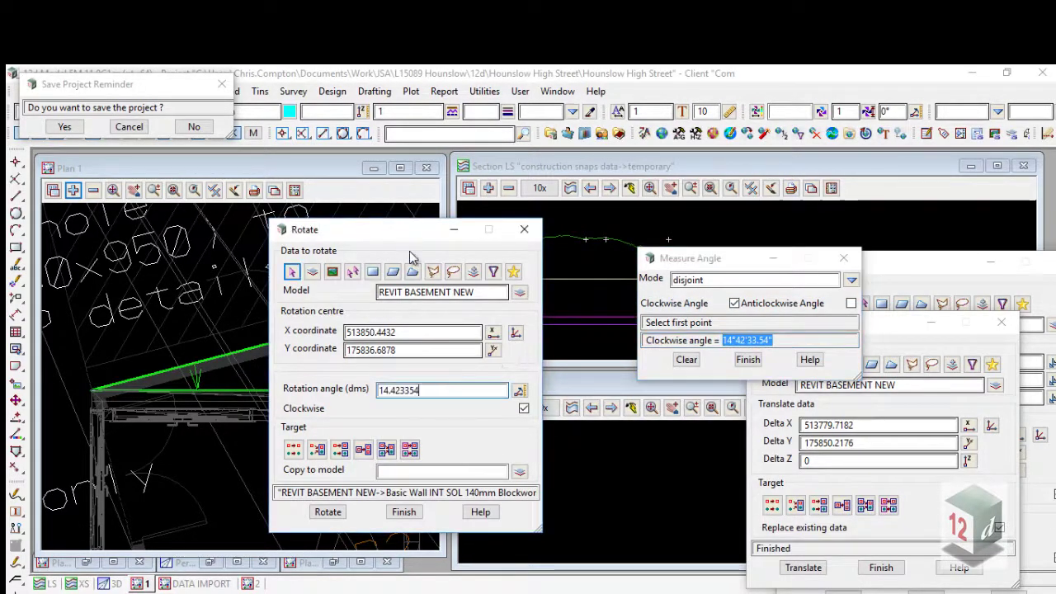
{"action": "left_click_drag", "start_coordinate": [448, 233], "coordinate": [609, 233]}
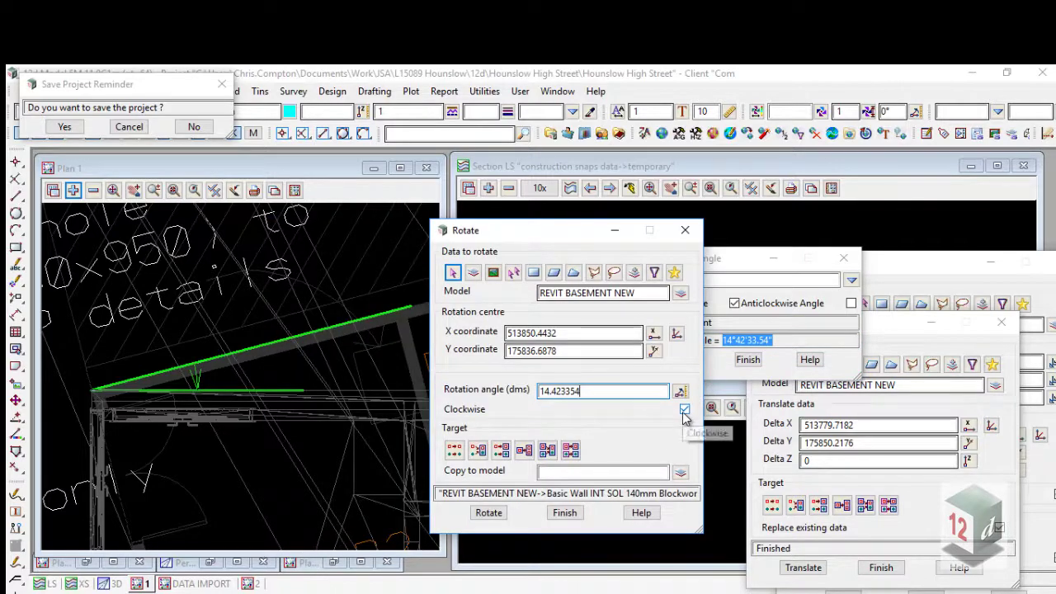
{"action": "left_click", "coordinate": [683, 410]}
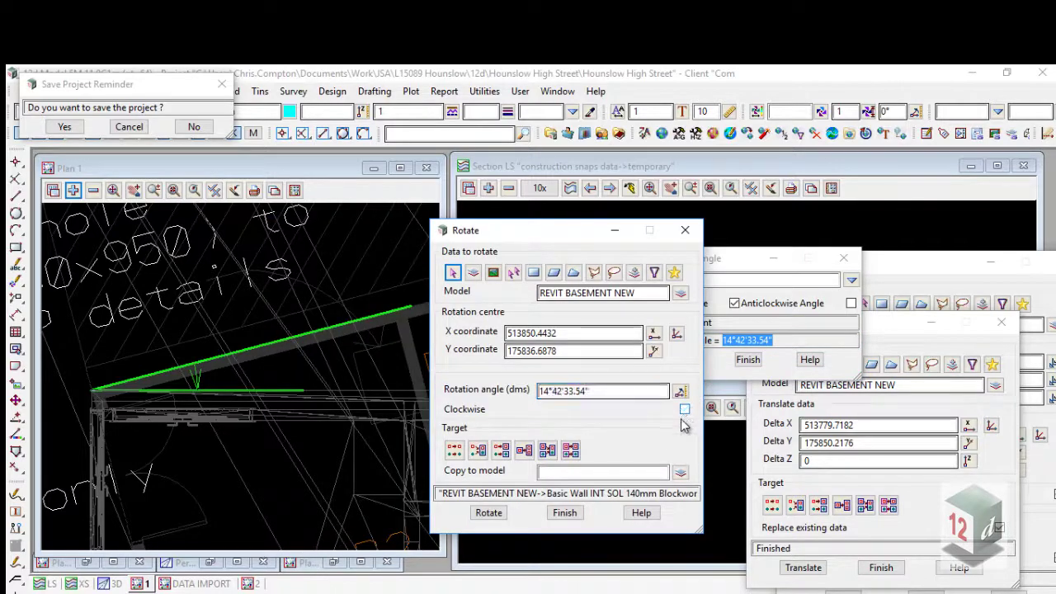
Rotate REVIT BASEMENT NEW within its original model, replacing the existing data, and check its walls against the CAD drawing in Plan 1
{"action": "left_click", "coordinate": [455, 451]}
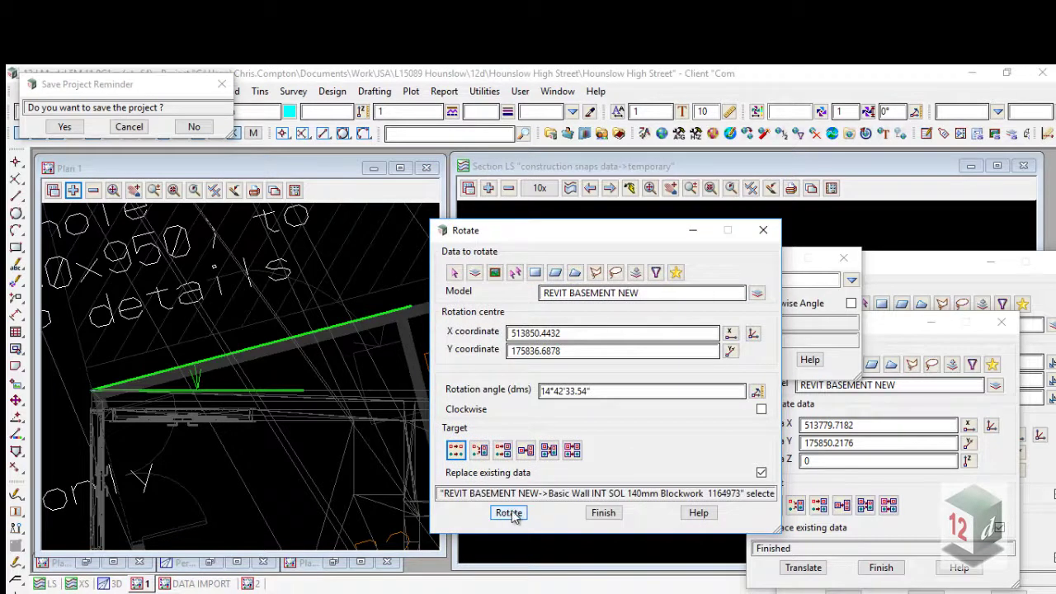
{"action": "left_click", "coordinate": [511, 513]}
{"action": "left_click", "coordinate": [508, 513]}
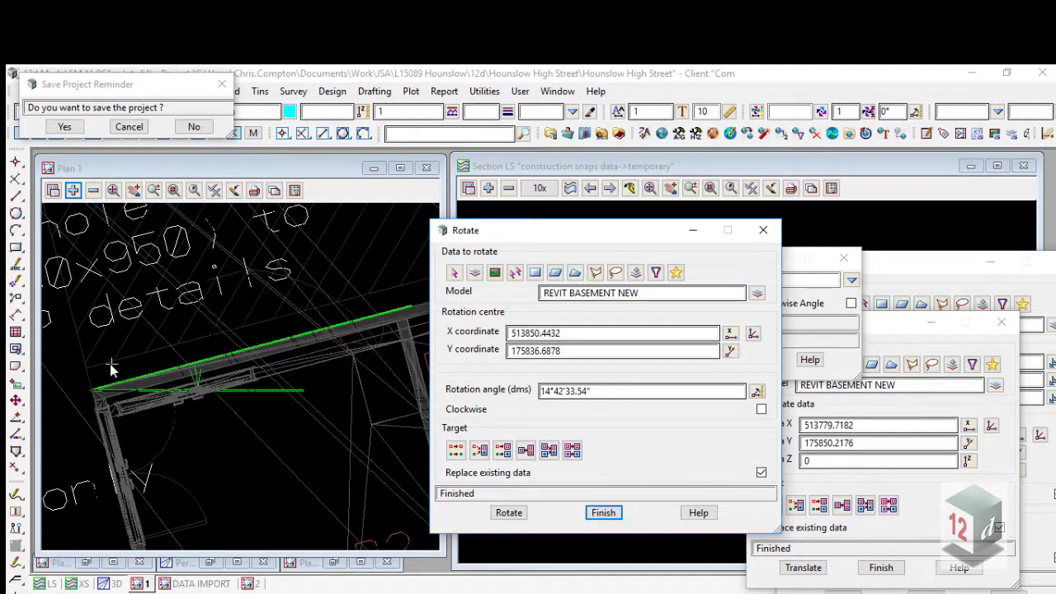
{"action": "scroll", "coordinate": [66, 372], "scroll_direction": "down", "scroll_amount": 5}
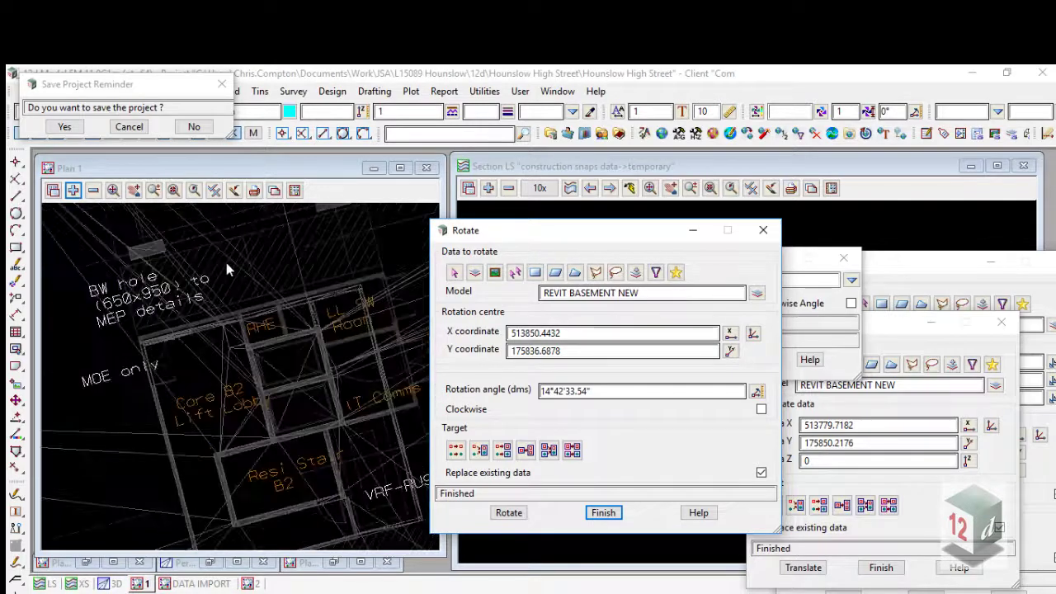
{"action": "scroll", "coordinate": [321, 435], "scroll_direction": "down", "scroll_amount": 3}
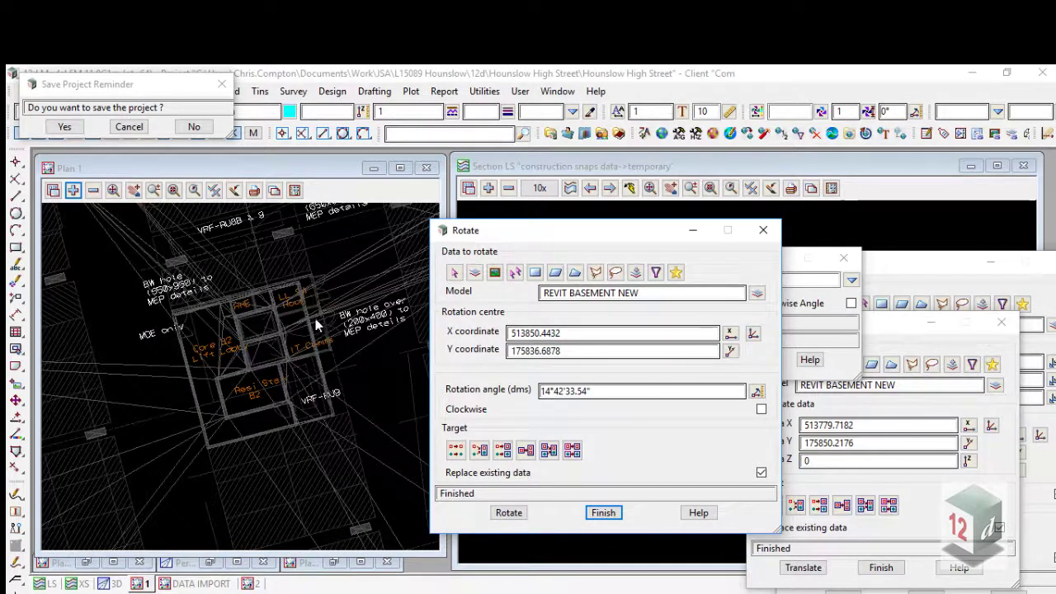
{"action": "scroll", "coordinate": [316, 323], "scroll_direction": "up", "scroll_amount": 4}
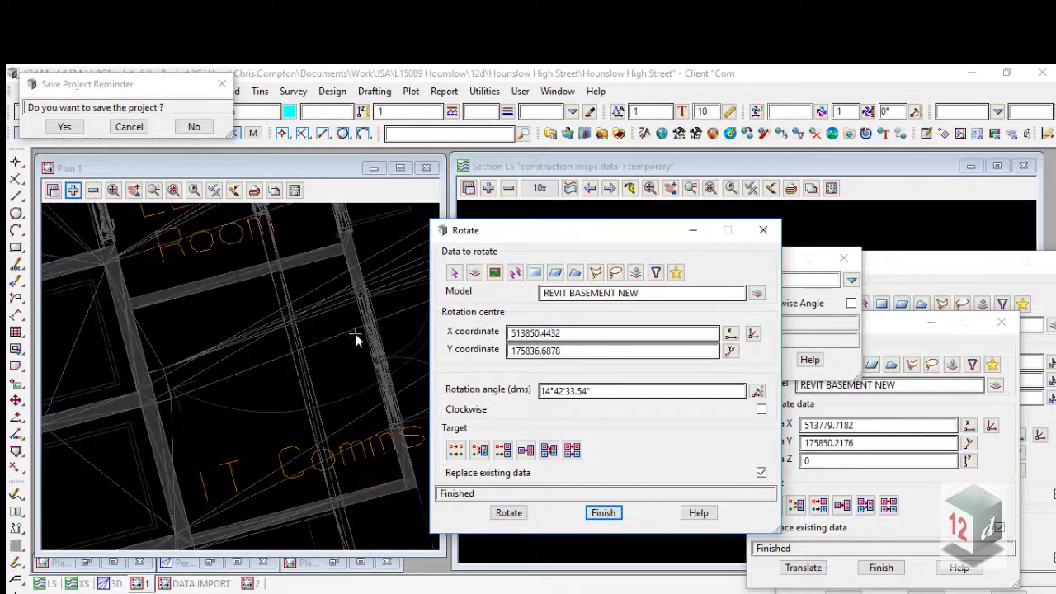
{"action": "scroll", "coordinate": [354, 333], "scroll_direction": "down", "scroll_amount": 2}
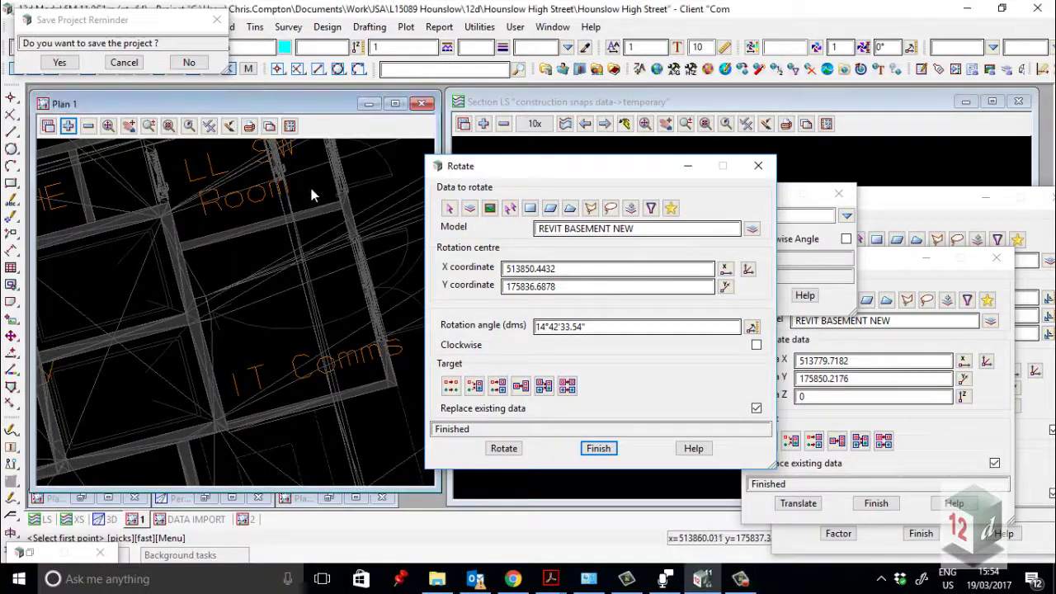
{"action": "scroll", "coordinate": [312, 195], "scroll_direction": "down", "scroll_amount": 2}
Remove the REVIT BASEMENT NEW model from Plan 1 and view the full basement drawing
{"action": "left_click", "coordinate": [88, 125]}
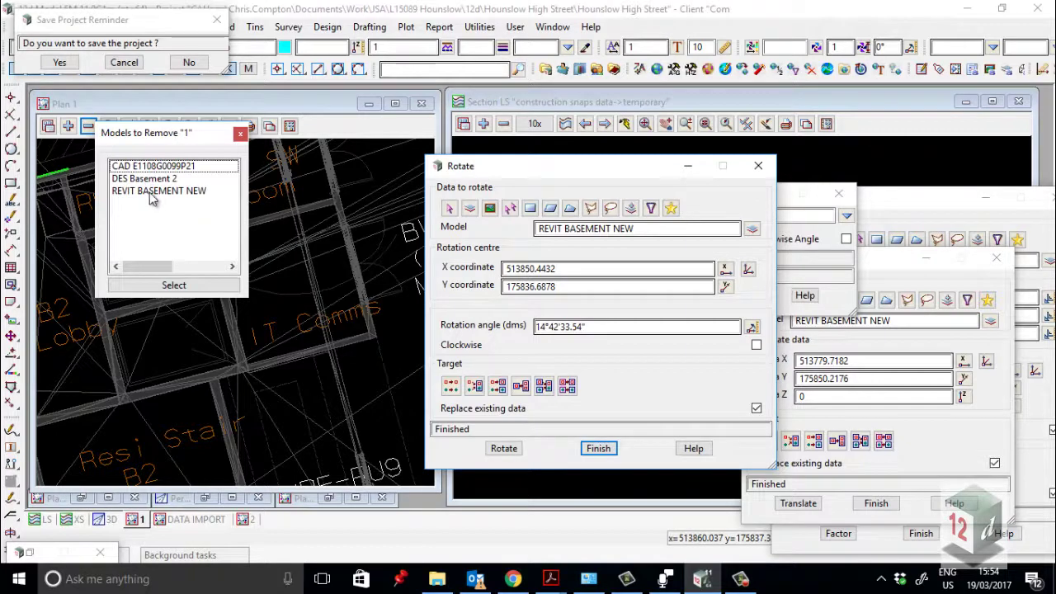
{"action": "double_click", "coordinate": [151, 196]}
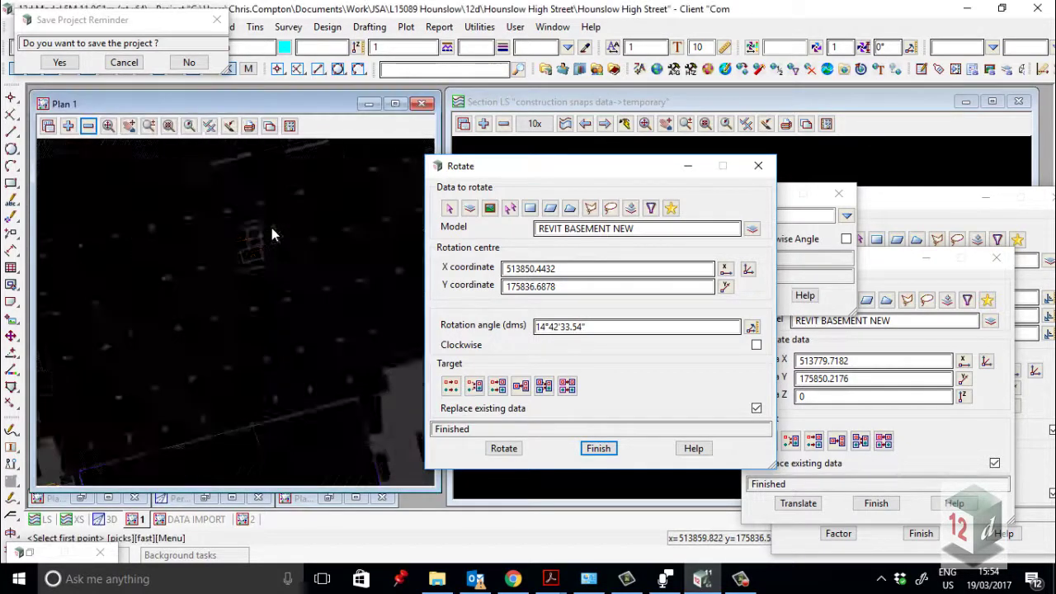
{"action": "scroll", "coordinate": [248, 318], "scroll_direction": "down", "scroll_amount": 3}
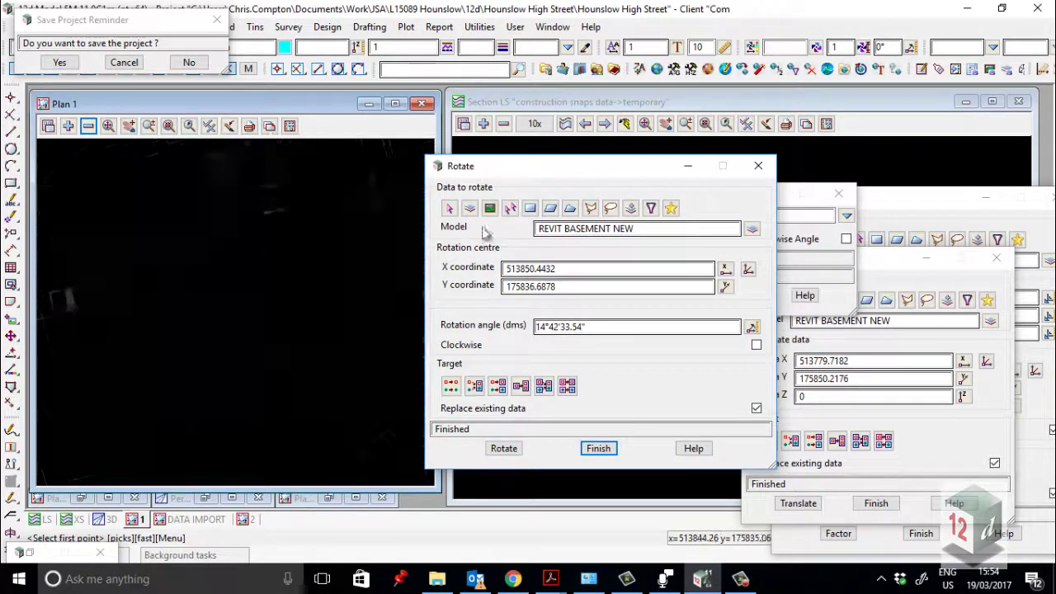
Minimise the Rotate and Measure Angle dialogs and open a Two Point Profile for the LS section view
{"action": "left_click", "coordinate": [689, 171]}
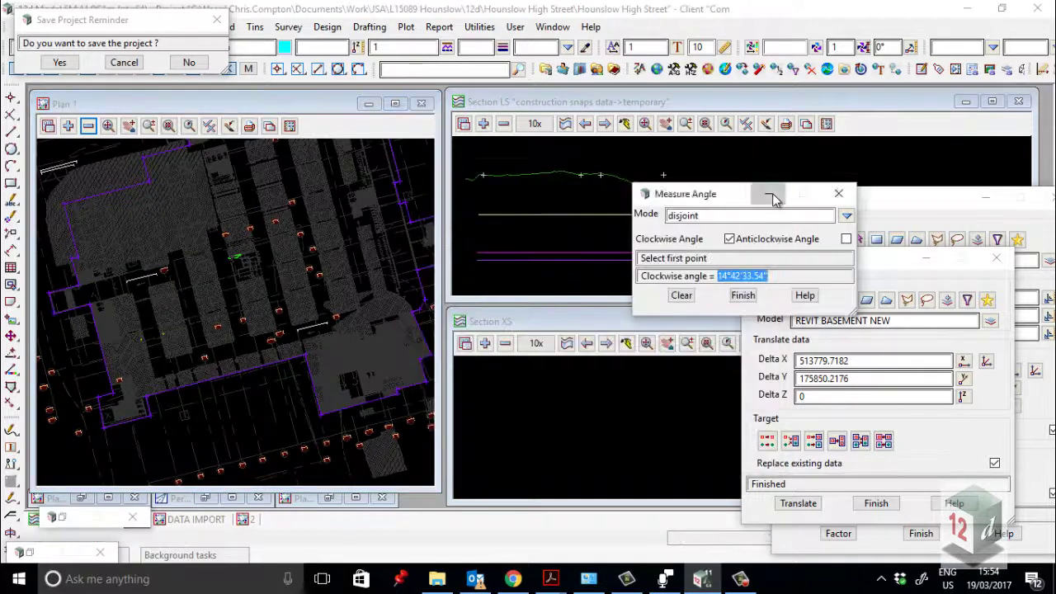
{"action": "left_click", "coordinate": [771, 196]}
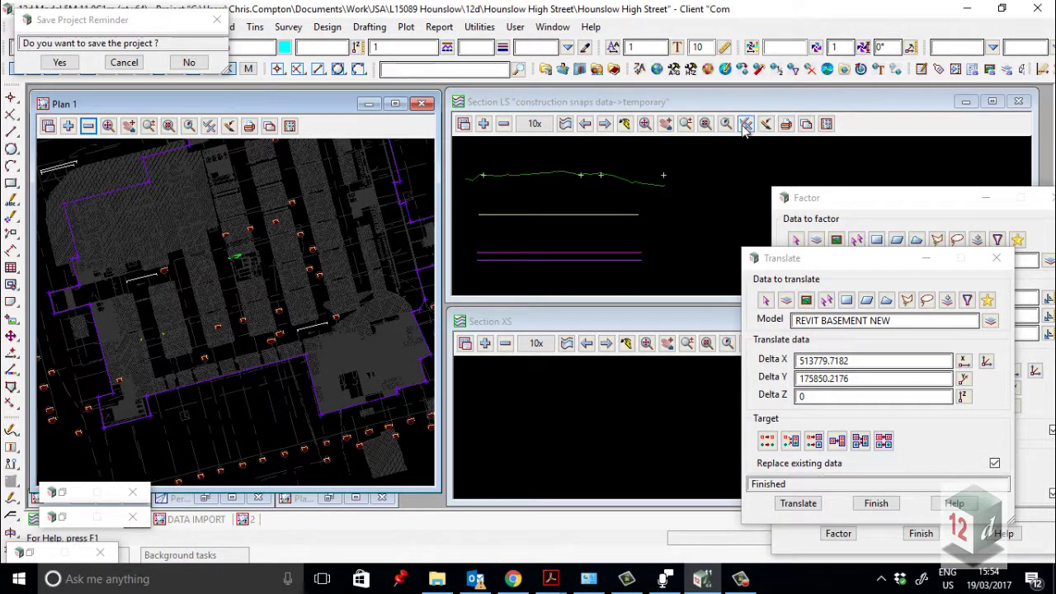
{"action": "left_click", "coordinate": [564, 124]}
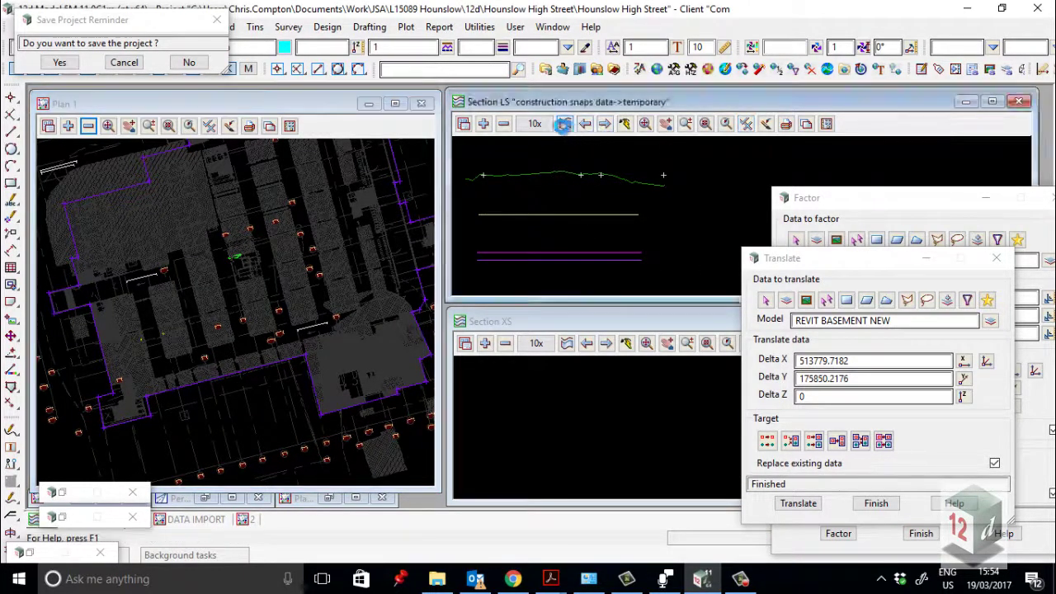
{"action": "left_click", "coordinate": [584, 200]}
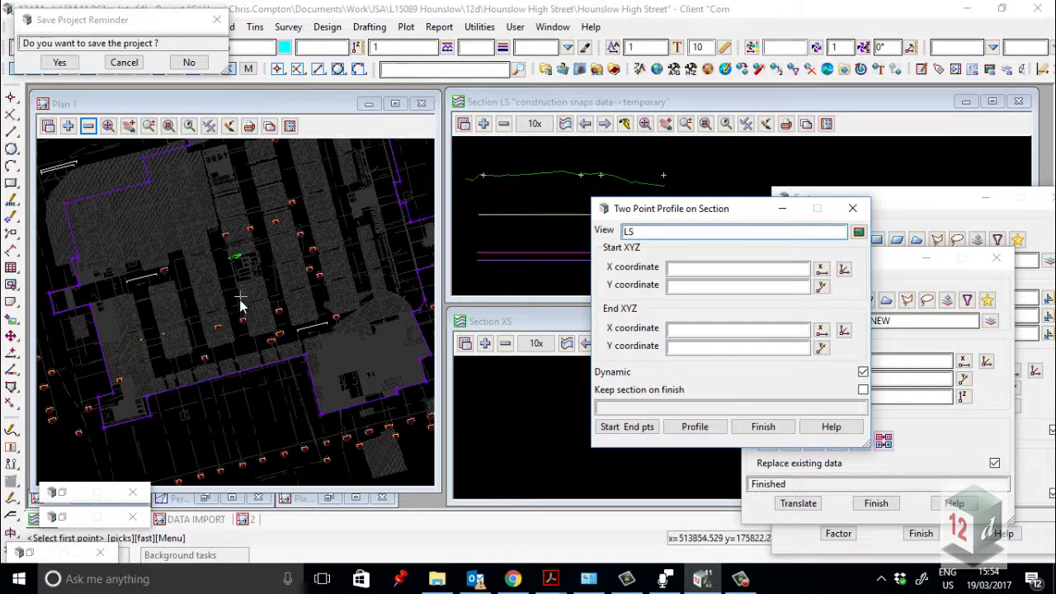
{"action": "left_click", "coordinate": [55, 320]}
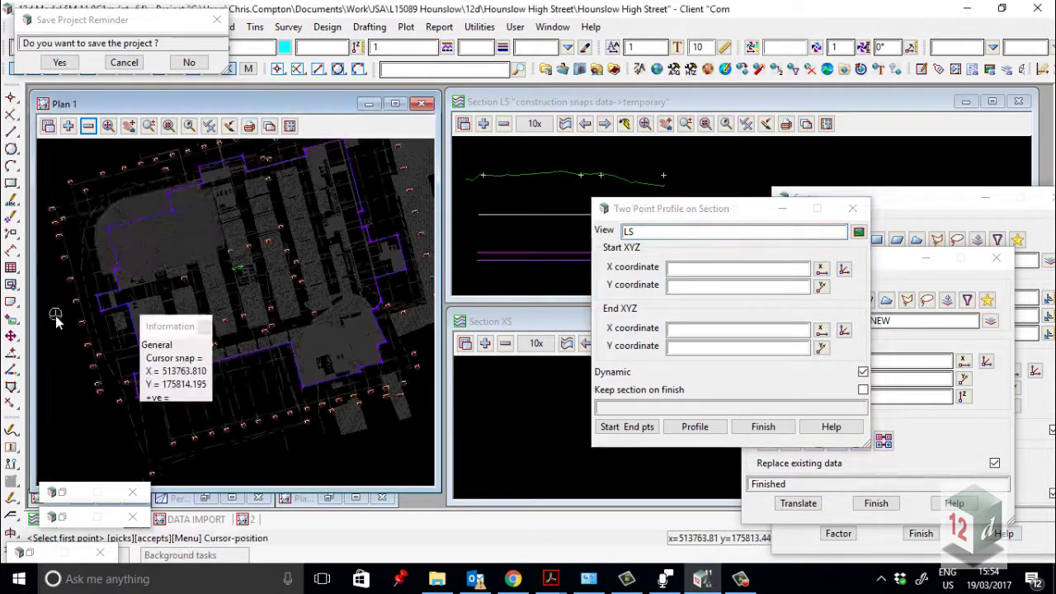
{"action": "middle_click", "coordinate": [55, 320]}
{"action": "left_click", "coordinate": [403, 218]}
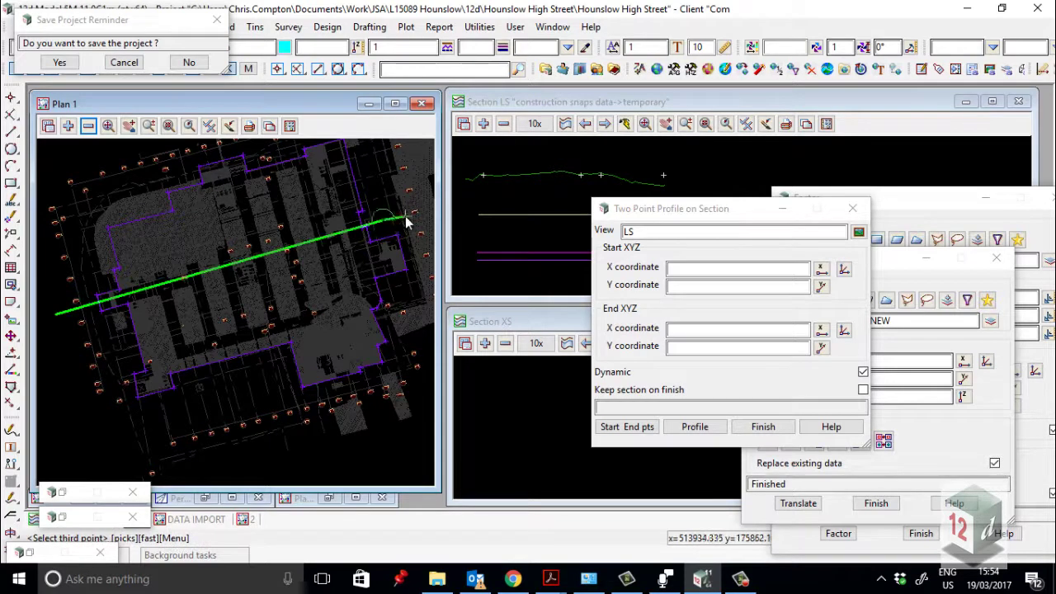
{"action": "key", "text": "Escape"}
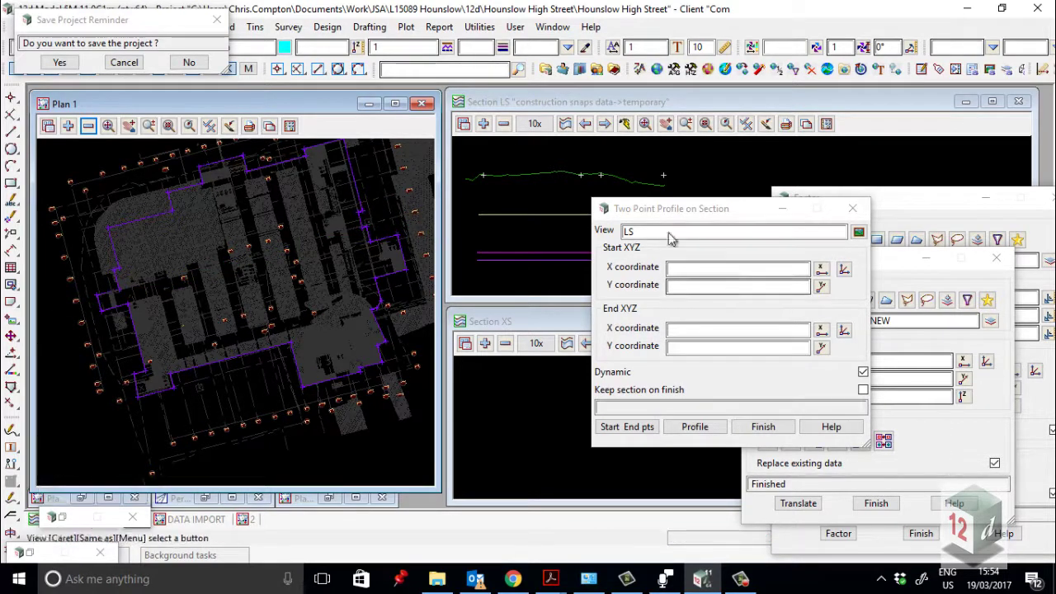
Draw the LS profile line across the whole basement from about 513764, 175813 to about 513940, 175864, and minimise the open dialogs
{"action": "left_click", "coordinate": [641, 429]}
{"action": "left_click", "coordinate": [51, 325]}
{"action": "middle_click", "coordinate": [52, 326]}
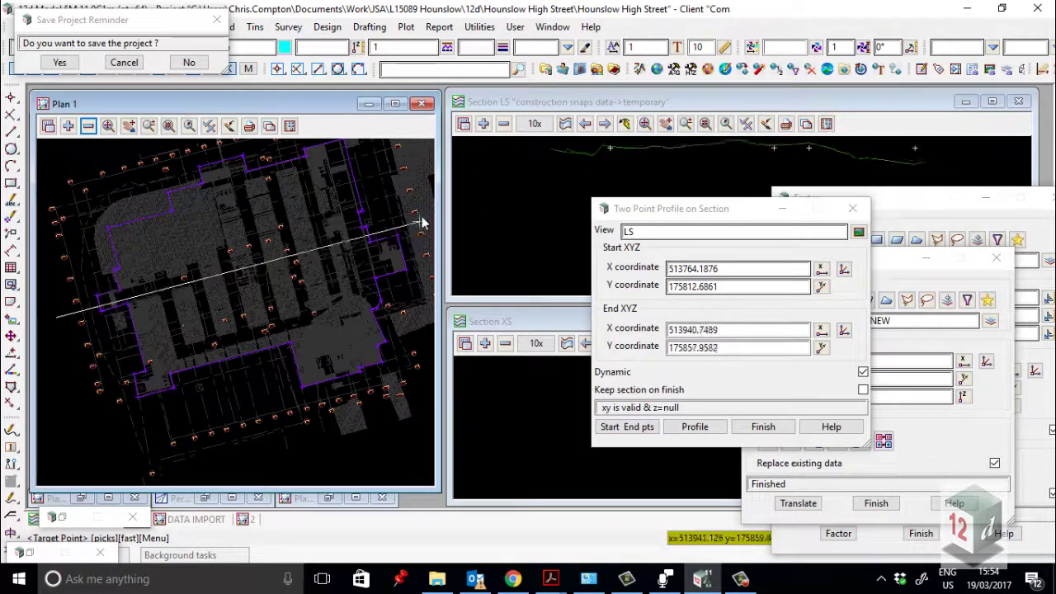
{"action": "left_click", "coordinate": [428, 219]}
{"action": "middle_click", "coordinate": [426, 217]}
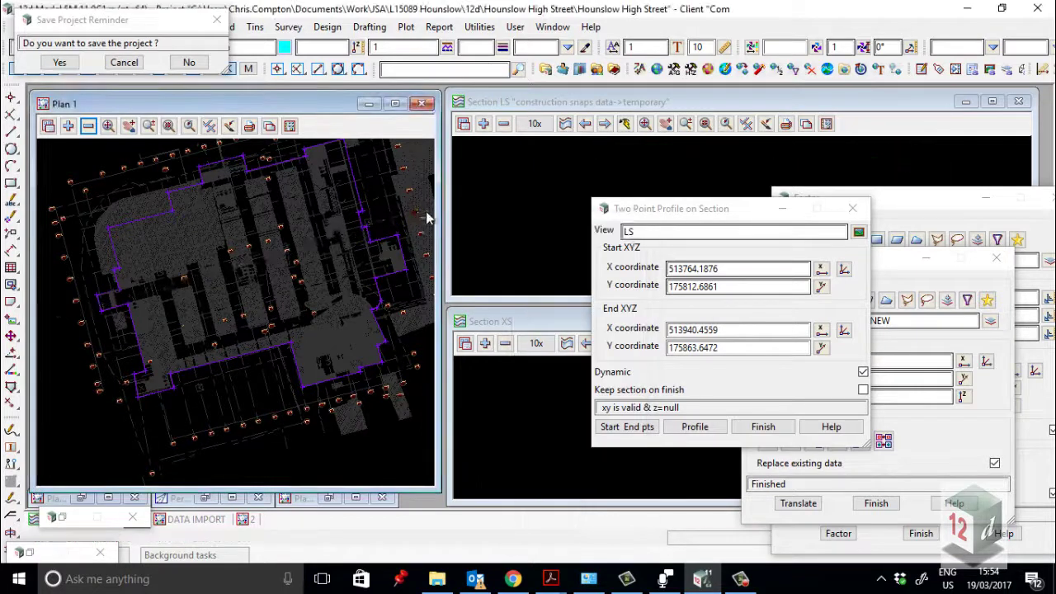
{"action": "left_click", "coordinate": [782, 208]}
{"action": "left_click", "coordinate": [985, 198]}
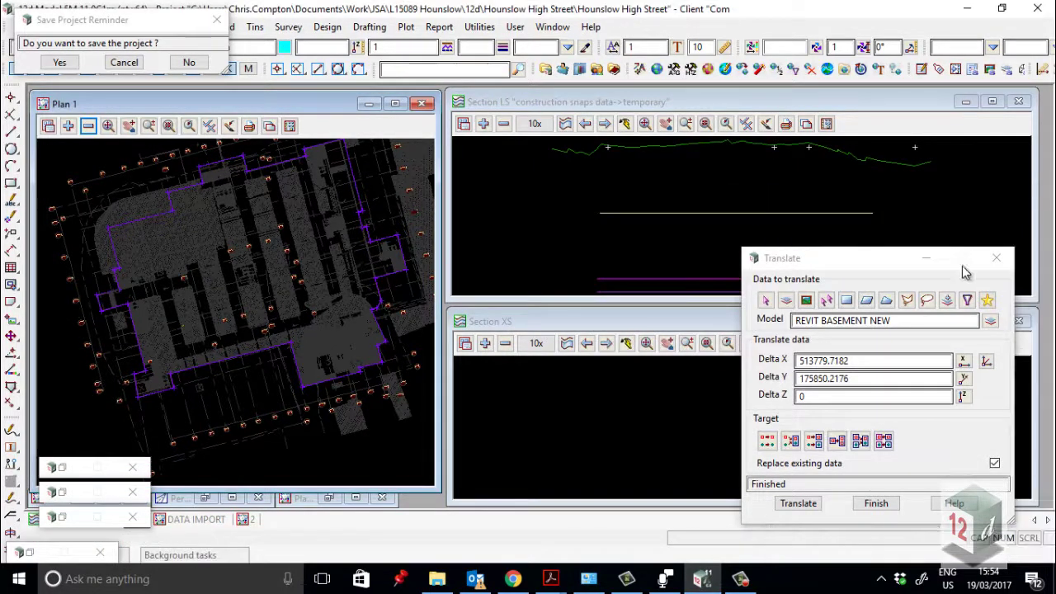
{"action": "left_click", "coordinate": [918, 261]}
Add the REVIT BASEMENT NEW model to Section LS and fit the section to show all its data
{"action": "left_click", "coordinate": [484, 124]}
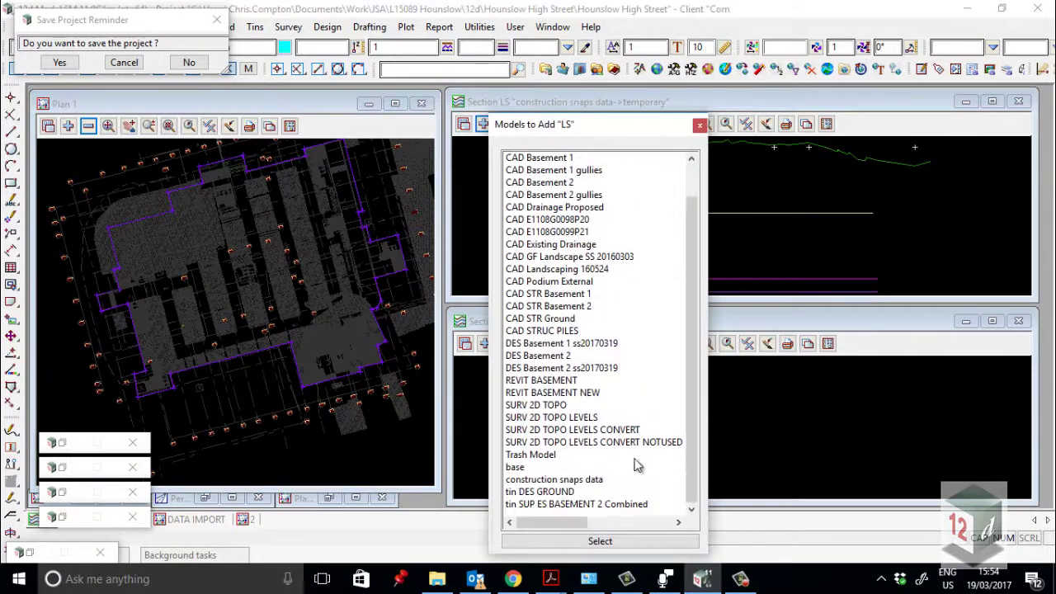
{"action": "double_click", "coordinate": [567, 390]}
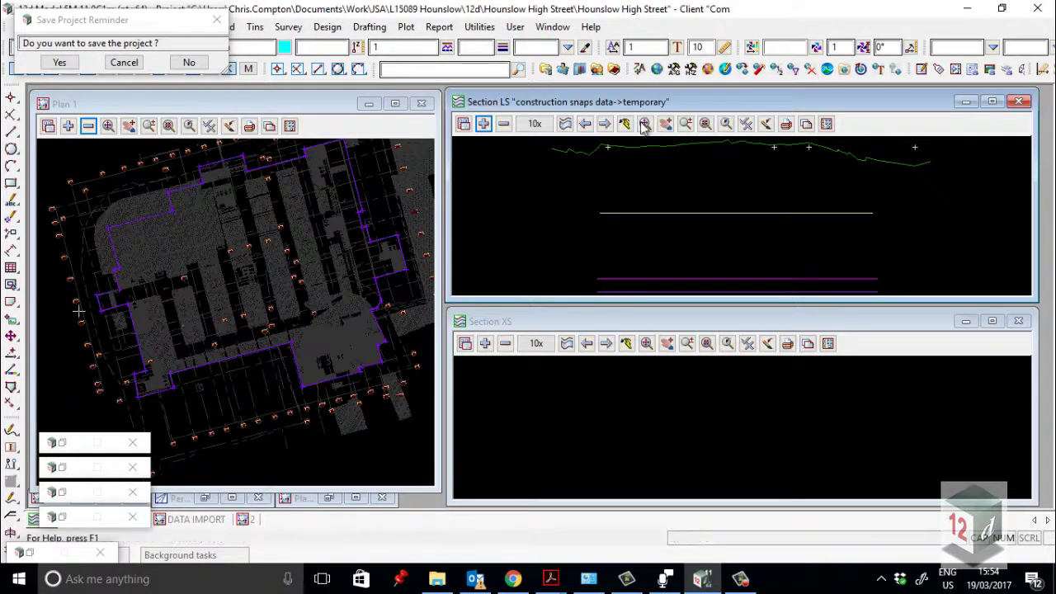
{"action": "left_click", "coordinate": [647, 126]}
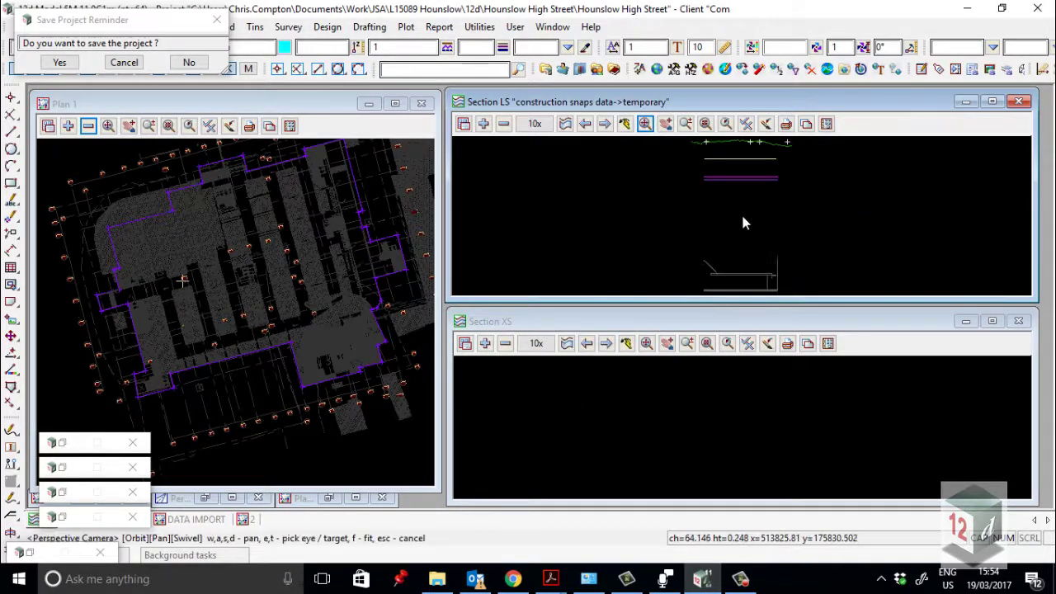
{"action": "scroll", "coordinate": [744, 153], "scroll_direction": "up", "scroll_amount": 2}
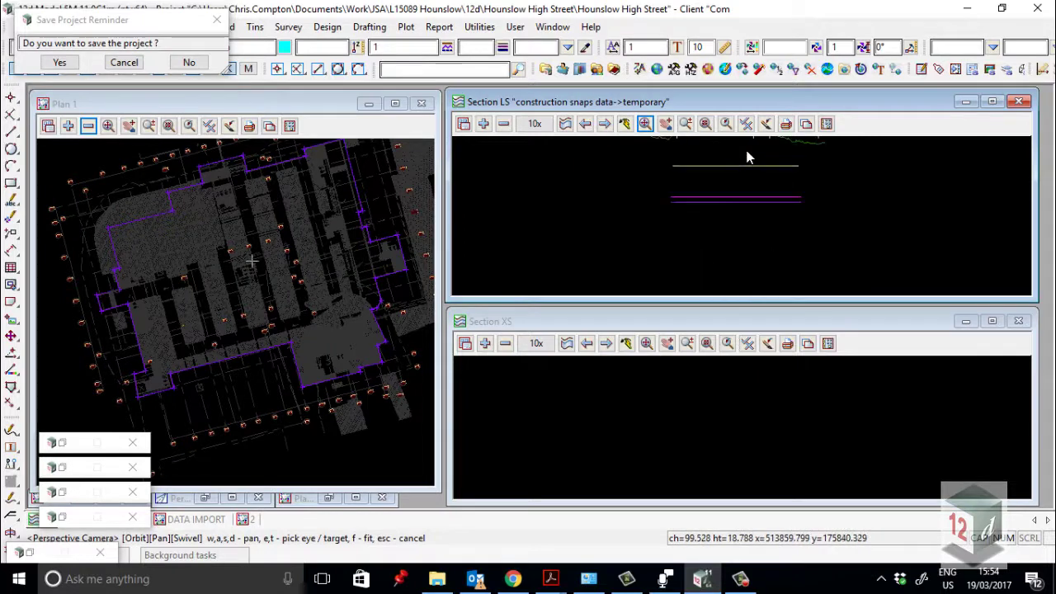
{"action": "scroll", "coordinate": [728, 190], "scroll_direction": "down", "scroll_amount": 3}
{"action": "scroll", "coordinate": [727, 188], "scroll_direction": "up", "scroll_amount": 2}
{"action": "scroll", "coordinate": [725, 218], "scroll_direction": "down", "scroll_amount": 3}
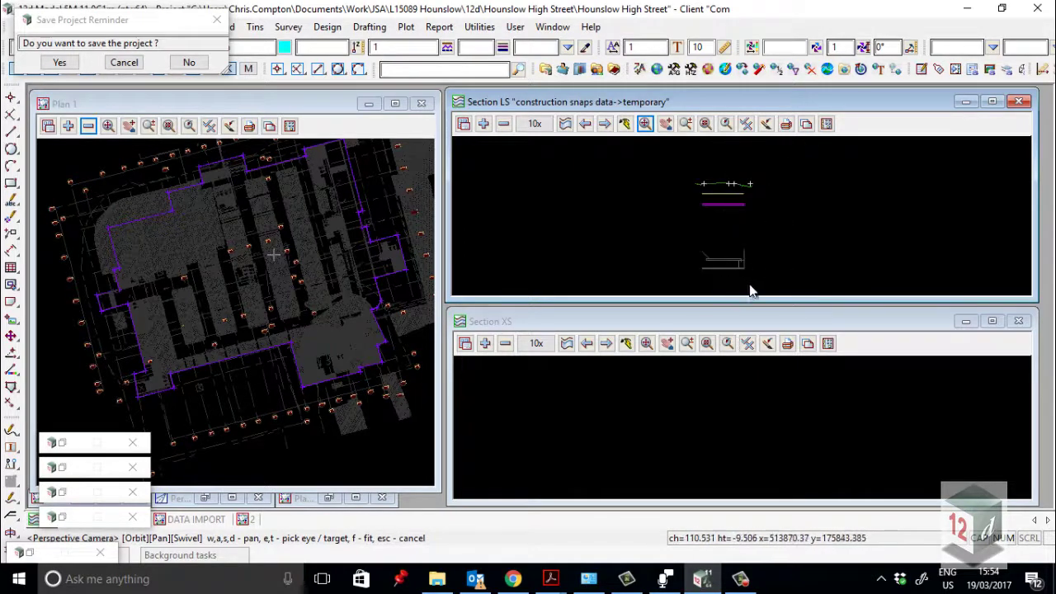
Inquire on the lower slab, upper slab and sloping end slab of the Revit basement in Section LS to read their levels
{"action": "key", "text": "F2"}
{"action": "left_click", "coordinate": [721, 269]}
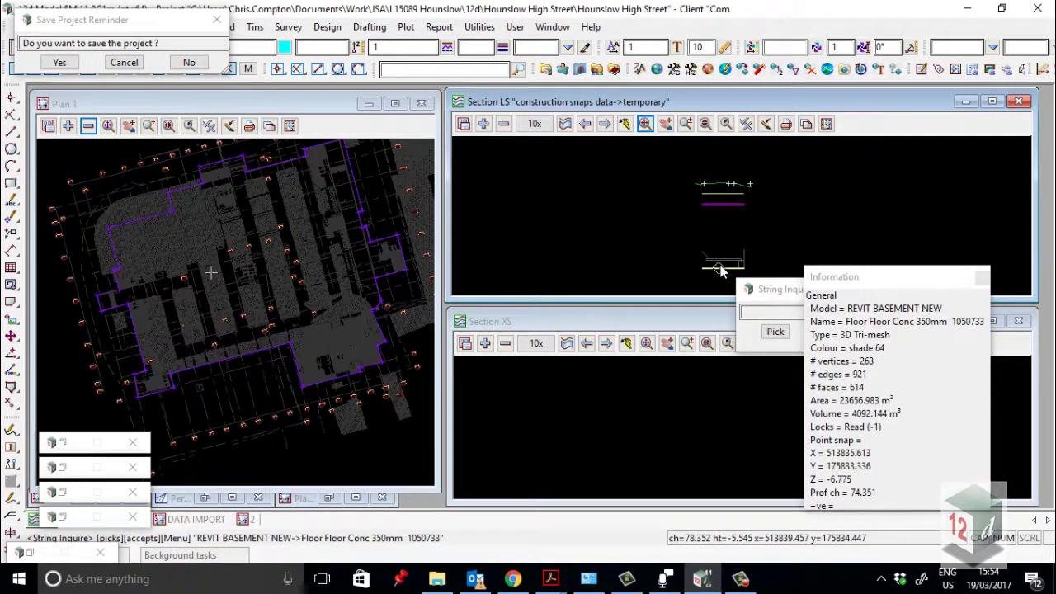
{"action": "scroll", "coordinate": [719, 267], "scroll_direction": "up", "scroll_amount": 2}
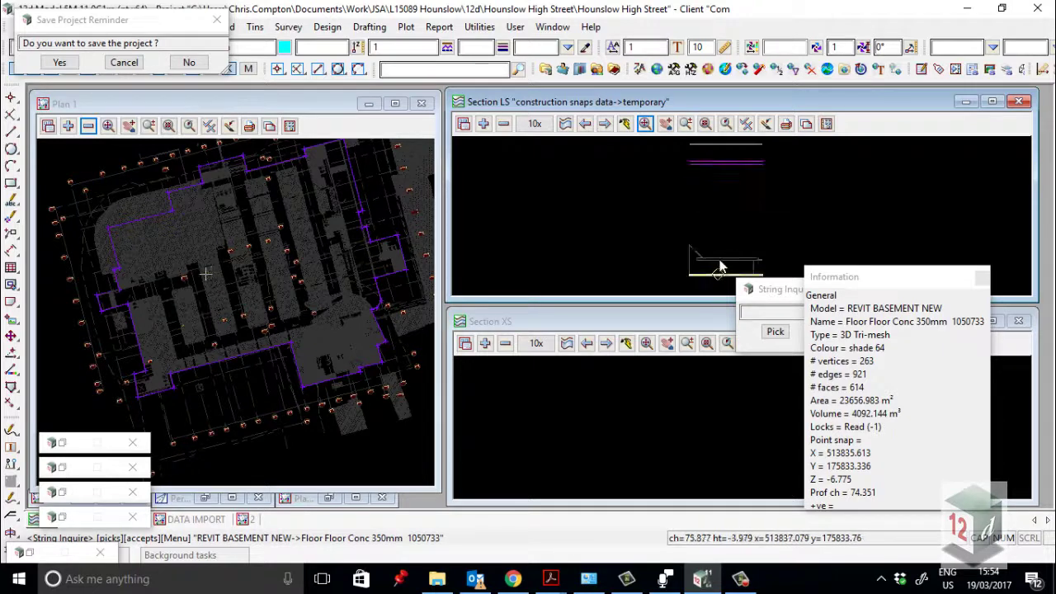
{"action": "left_click", "coordinate": [718, 261]}
{"action": "middle_click", "coordinate": [718, 261]}
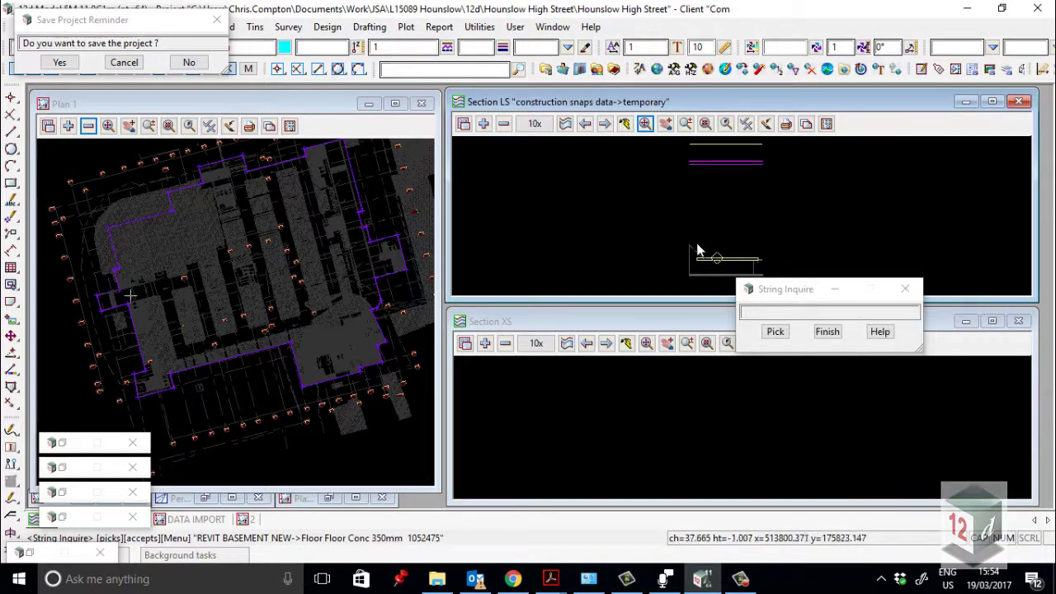
{"action": "left_click", "coordinate": [687, 248]}
{"action": "middle_click", "coordinate": [686, 248]}
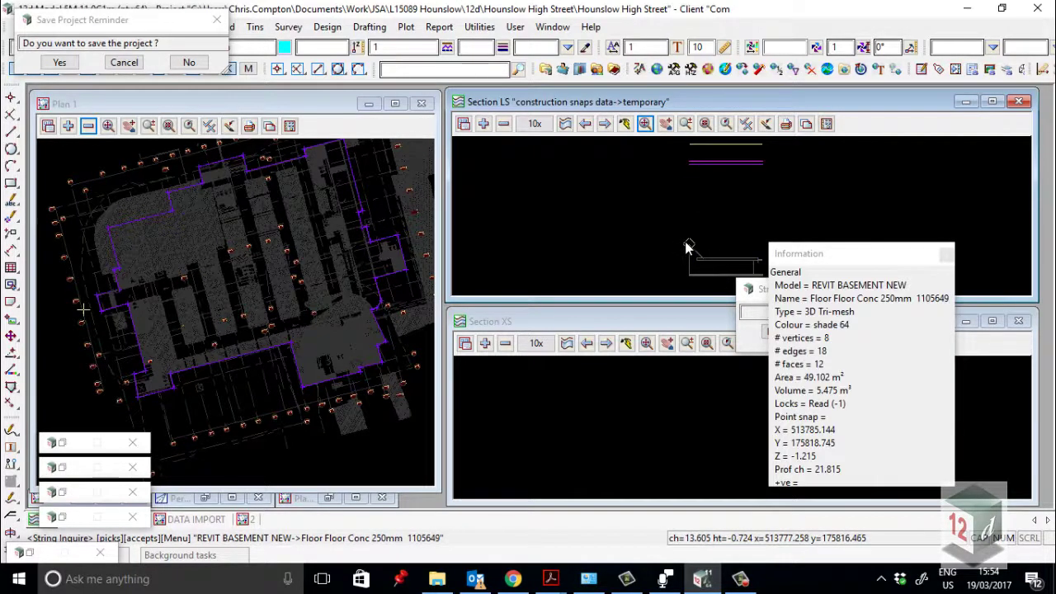
{"action": "left_click", "coordinate": [622, 229]}
{"action": "scroll", "coordinate": [588, 212], "scroll_direction": "down", "scroll_amount": 1}
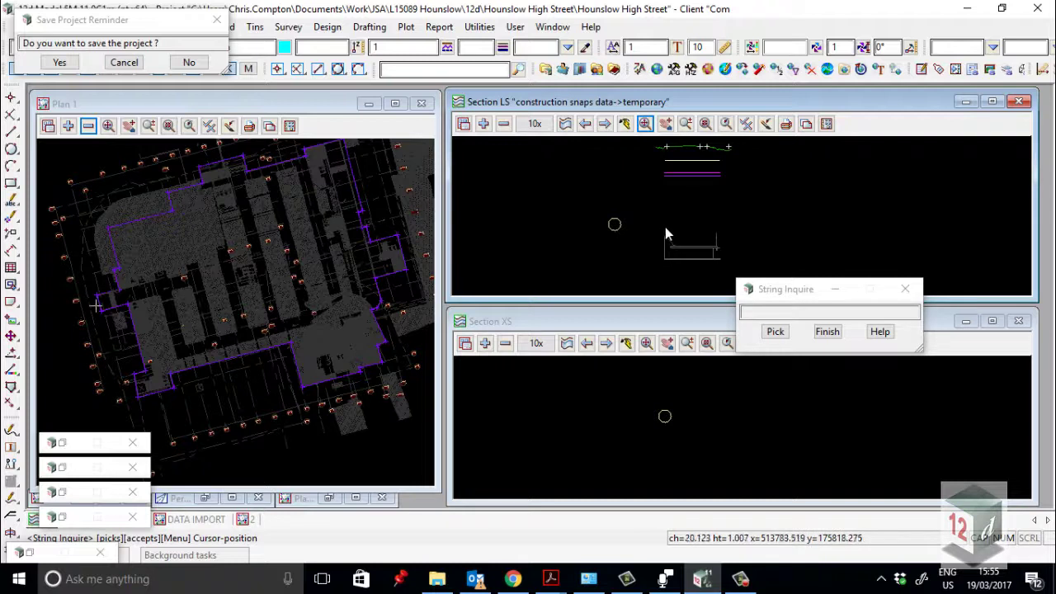
{"action": "scroll", "coordinate": [686, 235], "scroll_direction": "up", "scroll_amount": 1}
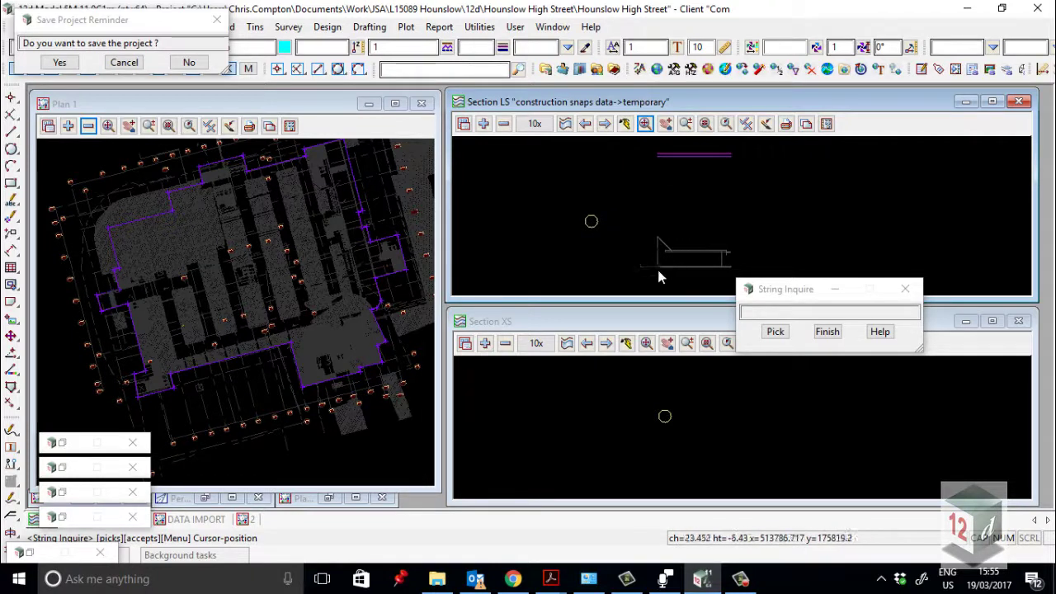
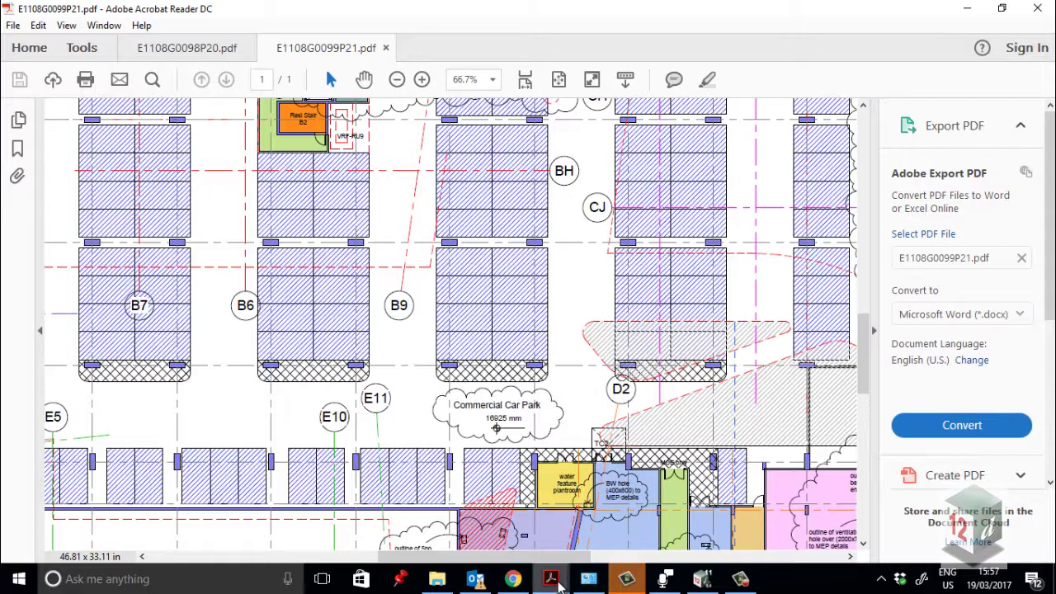
Check the Residential Car Park SSL on E1108G0098P20.pdf in Acrobat Reader, and inquire on the lowest basement slab's level back in Section LS
{"action": "left_click", "coordinate": [398, 526]}
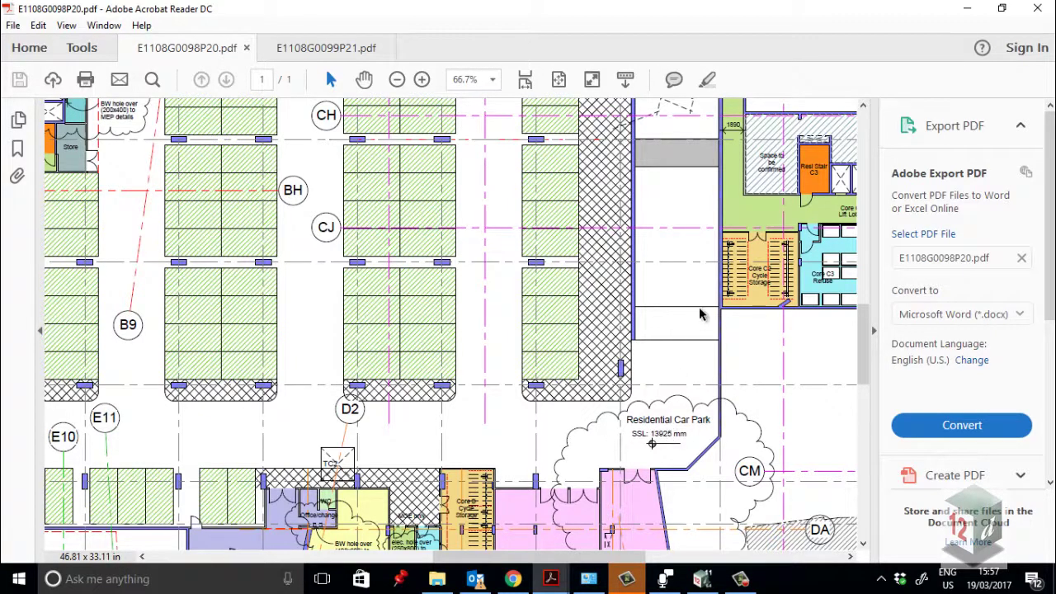
{"action": "left_click", "coordinate": [970, 10]}
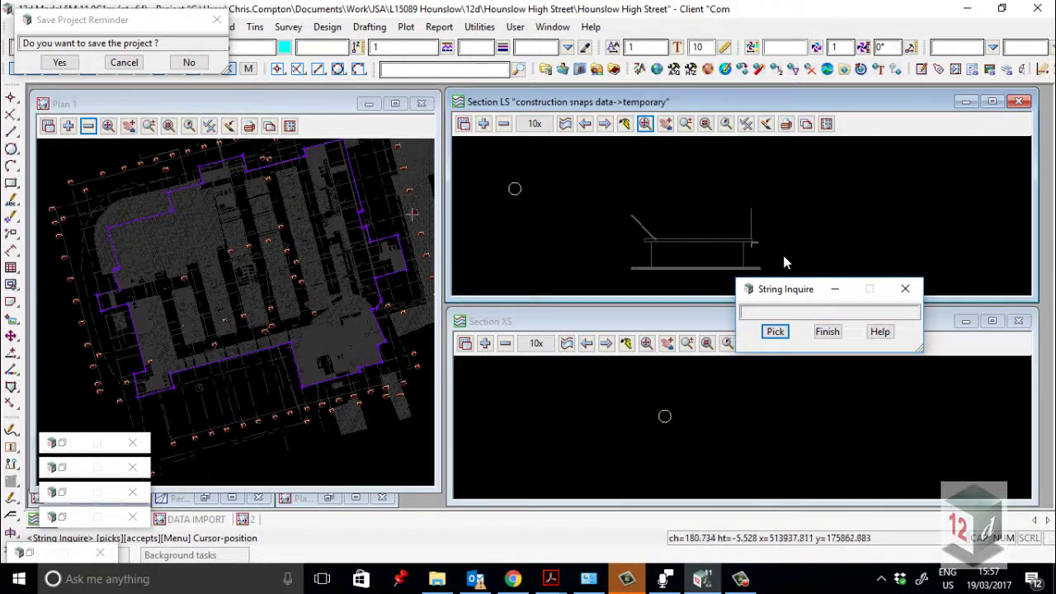
{"action": "key", "text": "F2"}
{"action": "left_click", "coordinate": [676, 265]}
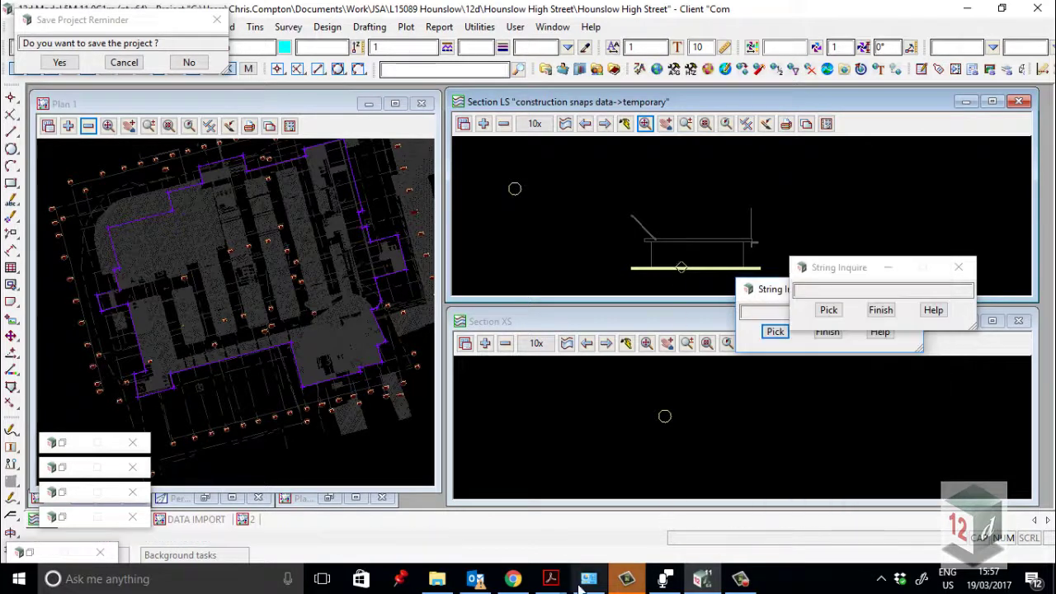
Open the Windows Calculator and enter the lowest slab level as 0 - 6.775, ready for another subtraction
{"action": "left_click", "coordinate": [45, 580]}
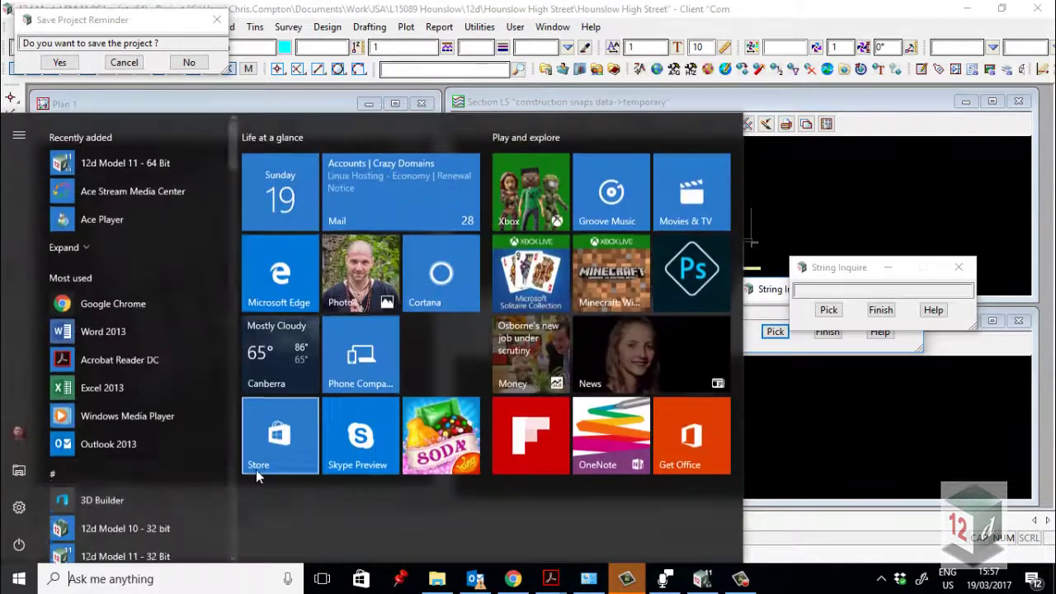
{"action": "type", "text": "CALC"}
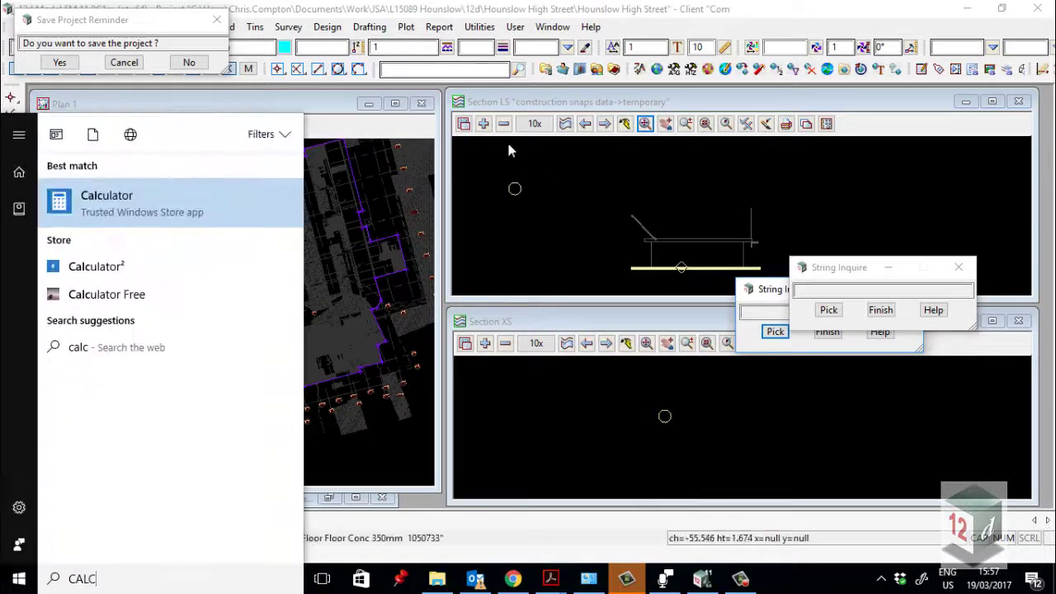
{"action": "left_click", "coordinate": [146, 205]}
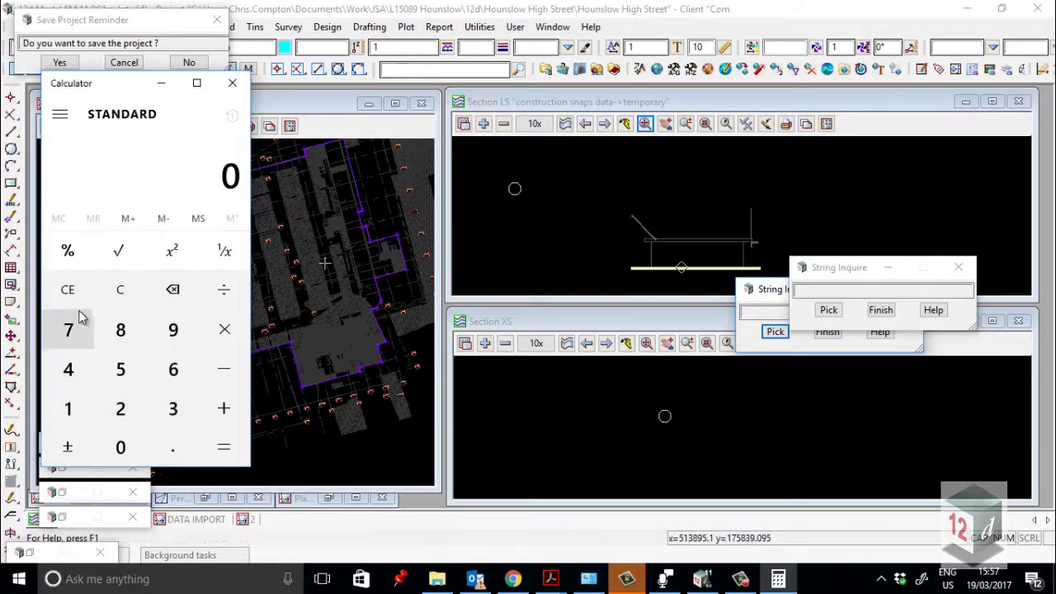
{"action": "key", "text": "BackSpace"}
{"action": "key", "text": "minus"}
{"action": "type", "text": "6.775"}
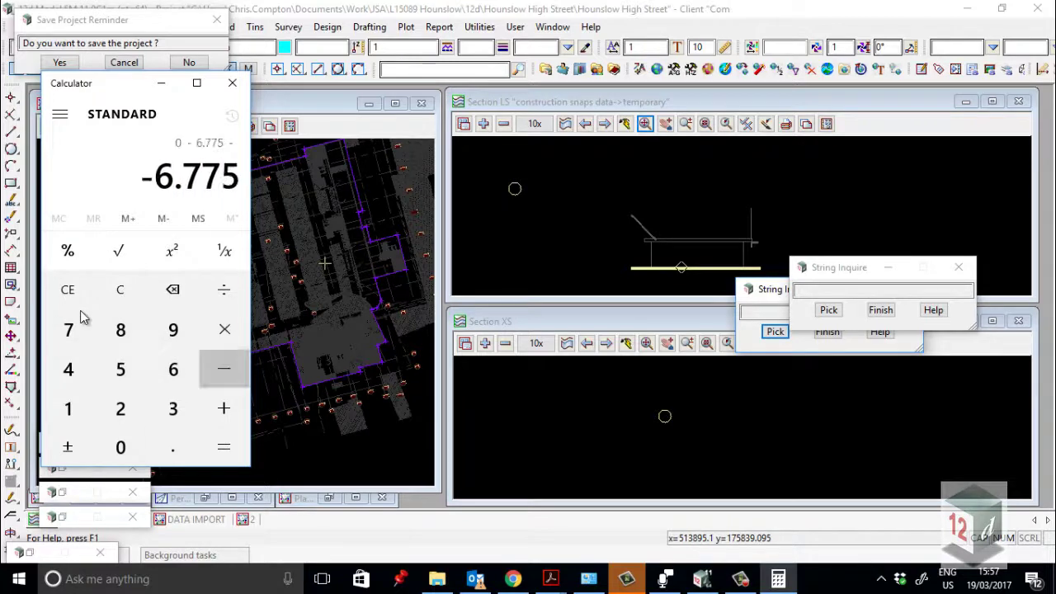
{"action": "key", "text": "minus"}
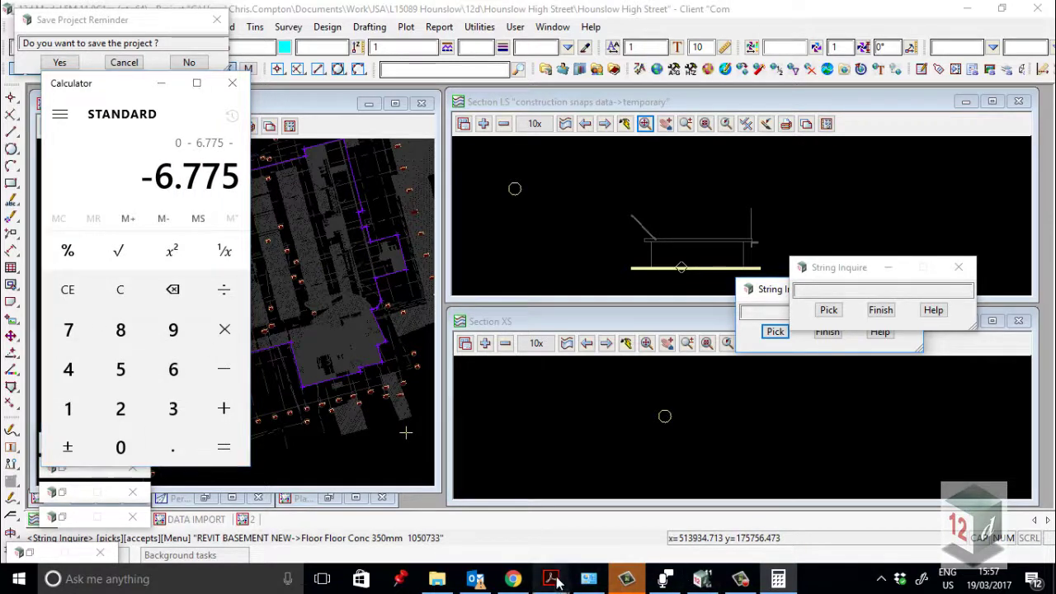
Subtract the Residential Car Park SSL of 13.925 from drawing E1108G0098P20 in Calculator, and return to 12d Model with Calculator minimised
{"action": "mouse_move", "coordinate": [550, 579]}
{"action": "mouse_move", "coordinate": [636, 528]}
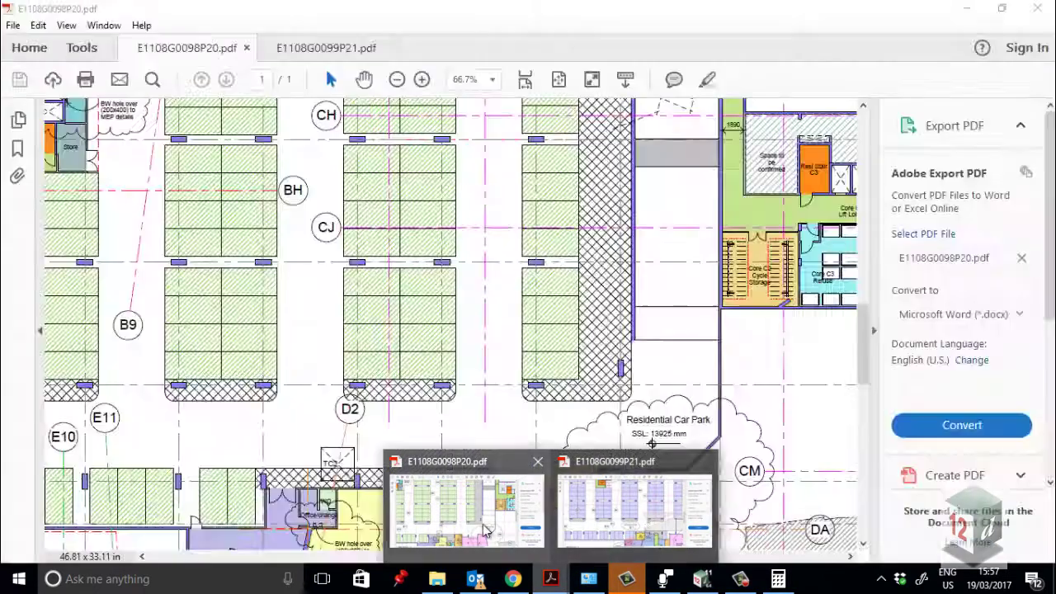
{"action": "left_click", "coordinate": [484, 524]}
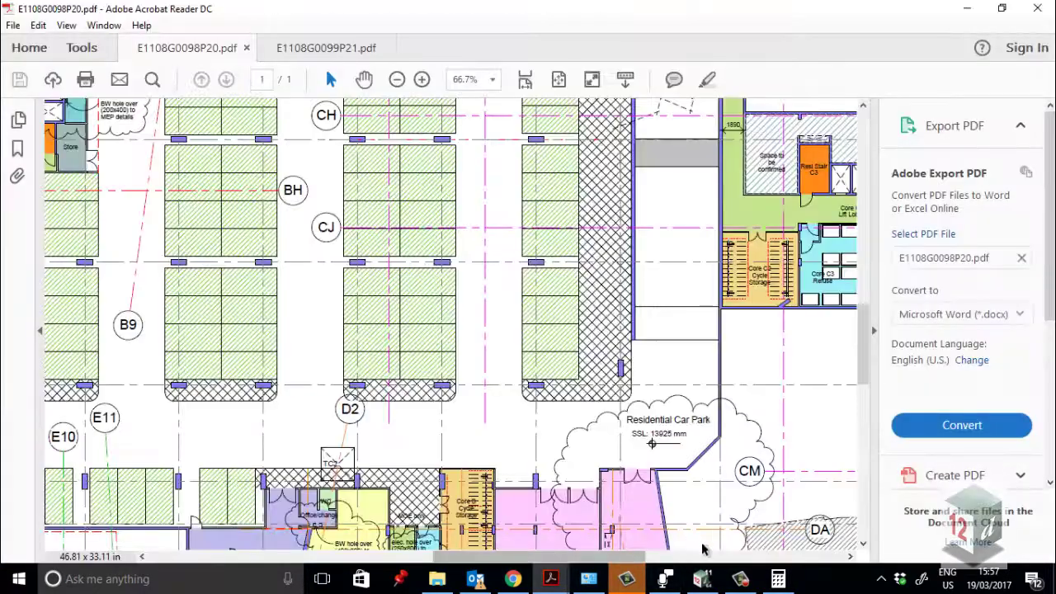
{"action": "left_click", "coordinate": [778, 579]}
{"action": "type", "text": "13.925"}
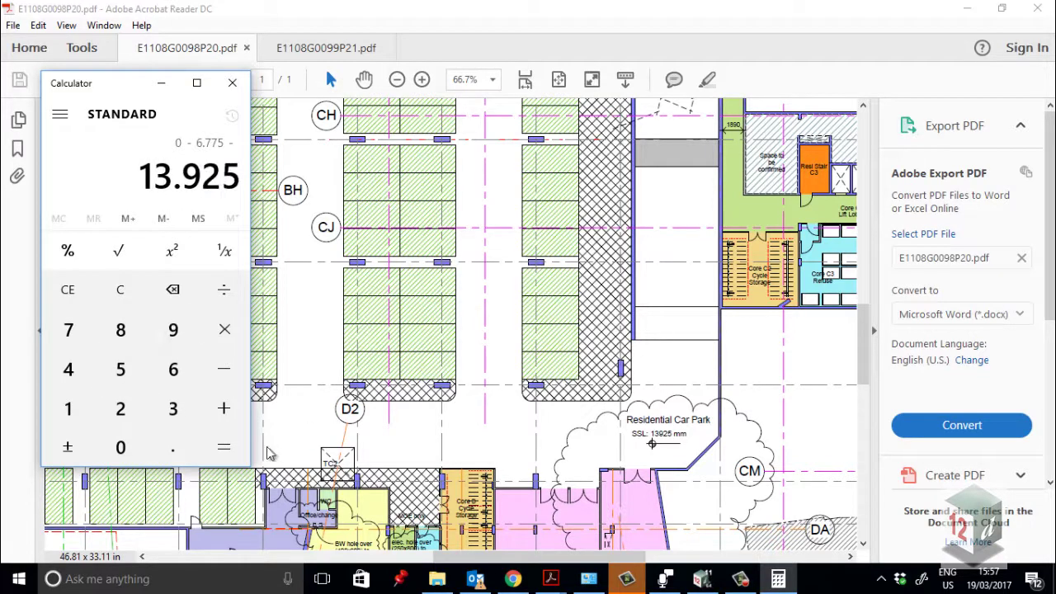
{"action": "left_click", "coordinate": [232, 449]}
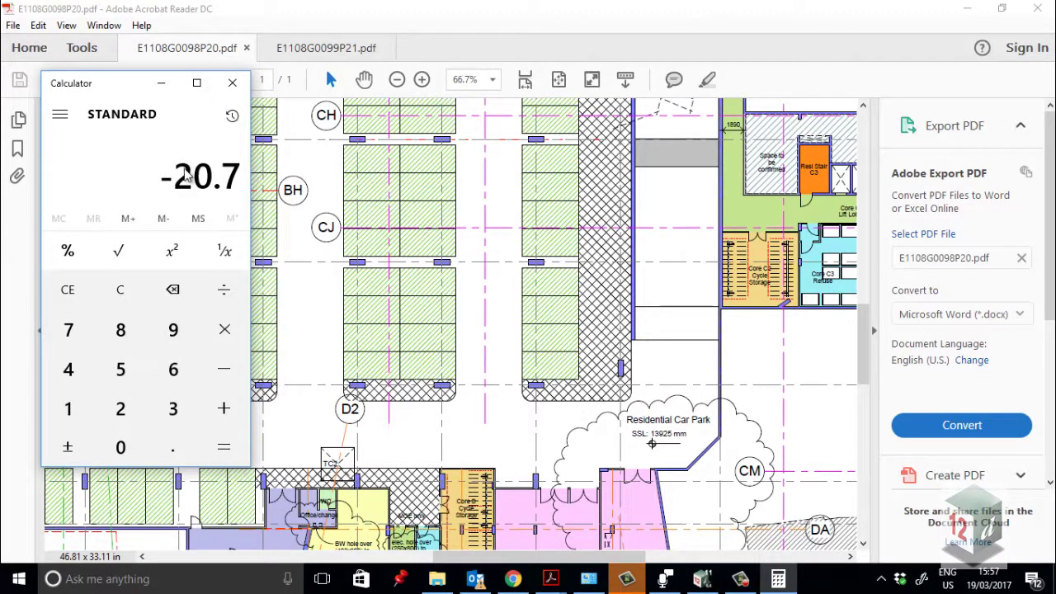
{"action": "left_click", "coordinate": [957, 12]}
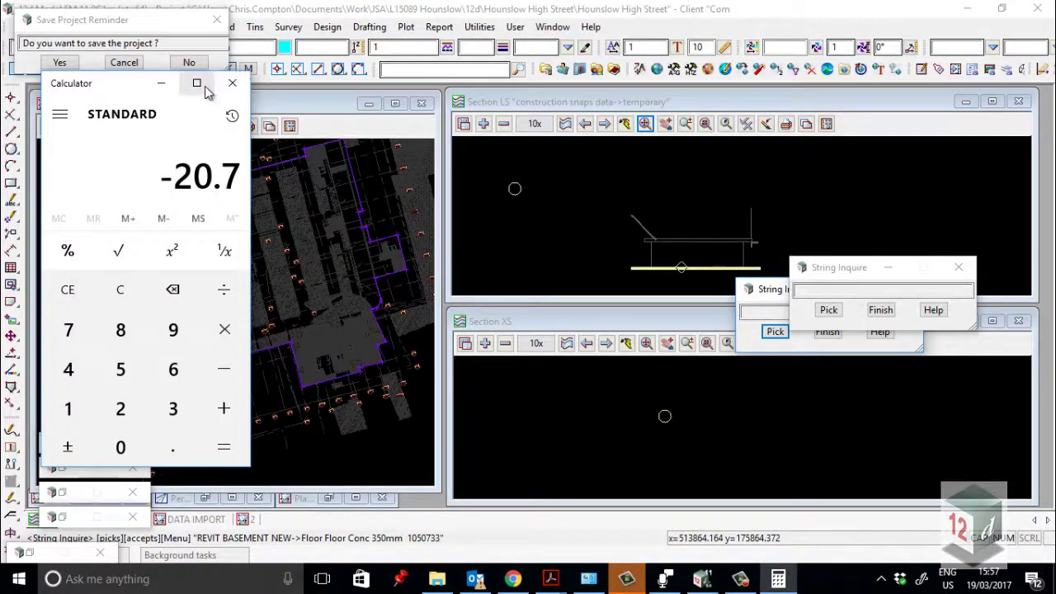
{"action": "left_click", "coordinate": [161, 83]}
Start a new Translate and pick the upper slab in Section LS to use REVIT BASEMENT NEW as the data to translate
{"action": "left_click", "coordinate": [479, 27]}
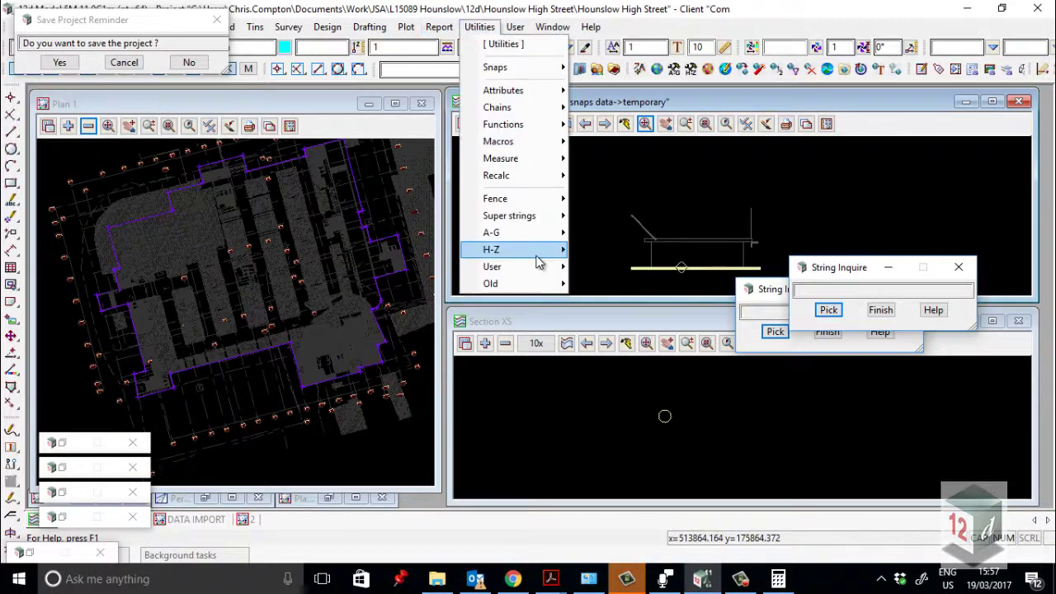
{"action": "mouse_move", "coordinate": [537, 259]}
{"action": "left_click", "coordinate": [642, 458]}
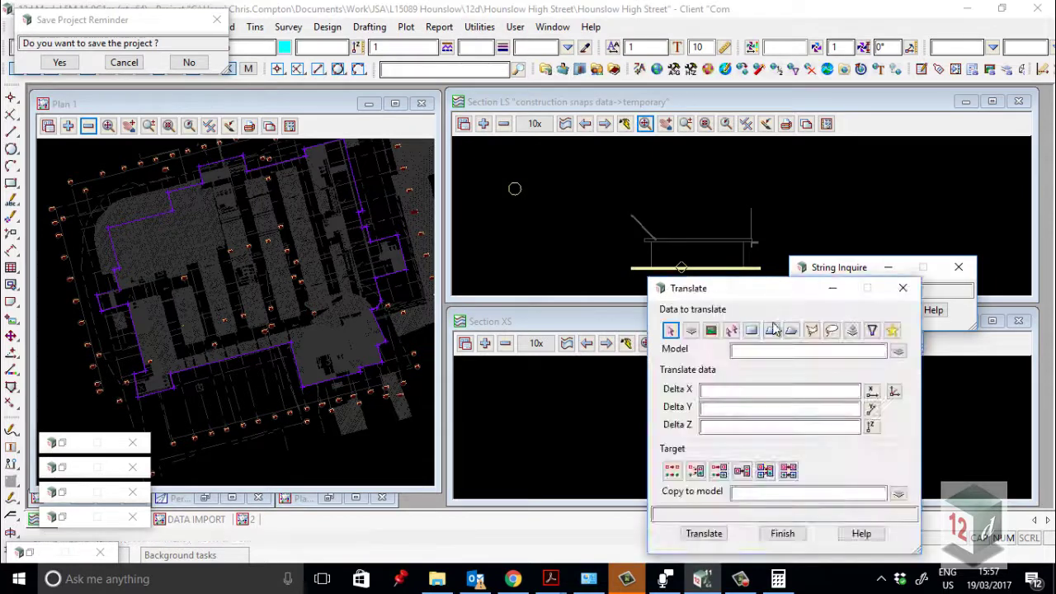
{"action": "left_click", "coordinate": [689, 230]}
{"action": "middle_click", "coordinate": [692, 232]}
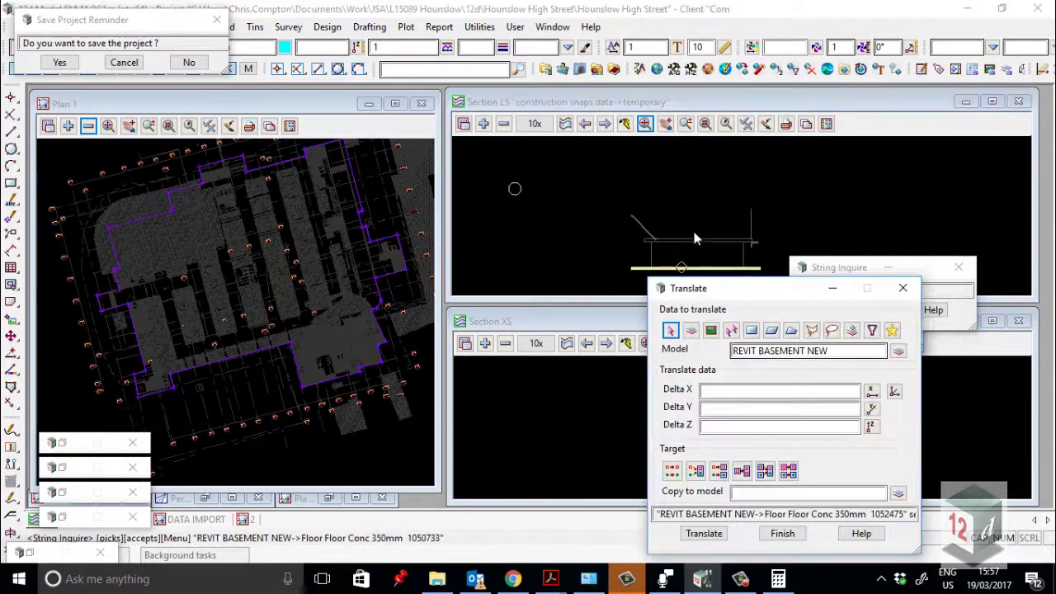
{"action": "left_click_drag", "start_coordinate": [848, 354], "coordinate": [730, 351]}
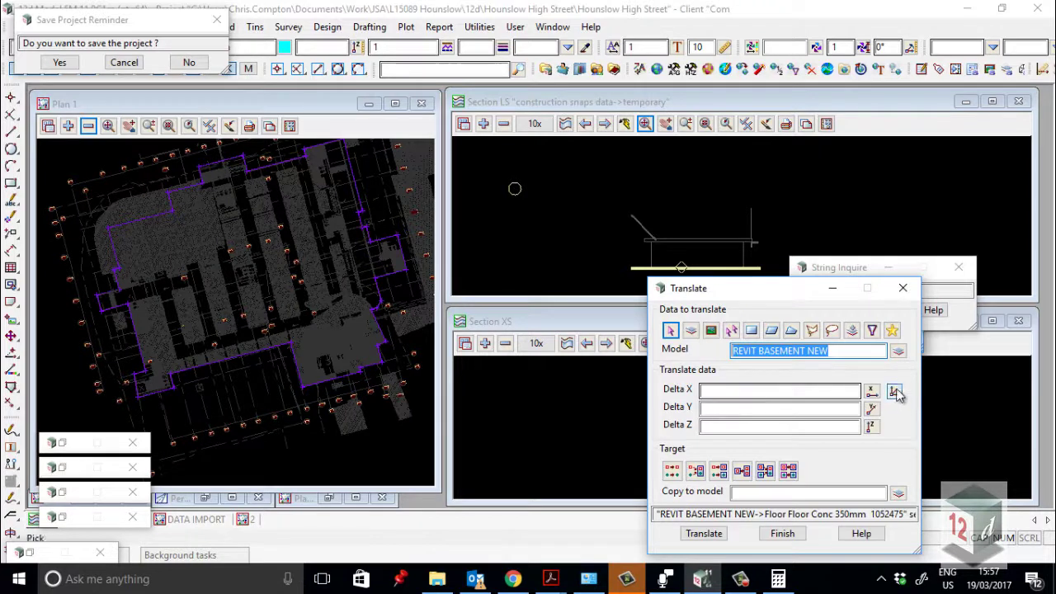
Set the translation to Delta X 0, Delta Y 0 and Delta Z 20.7, and target the original model with existing data replaced
{"action": "left_click", "coordinate": [780, 393]}
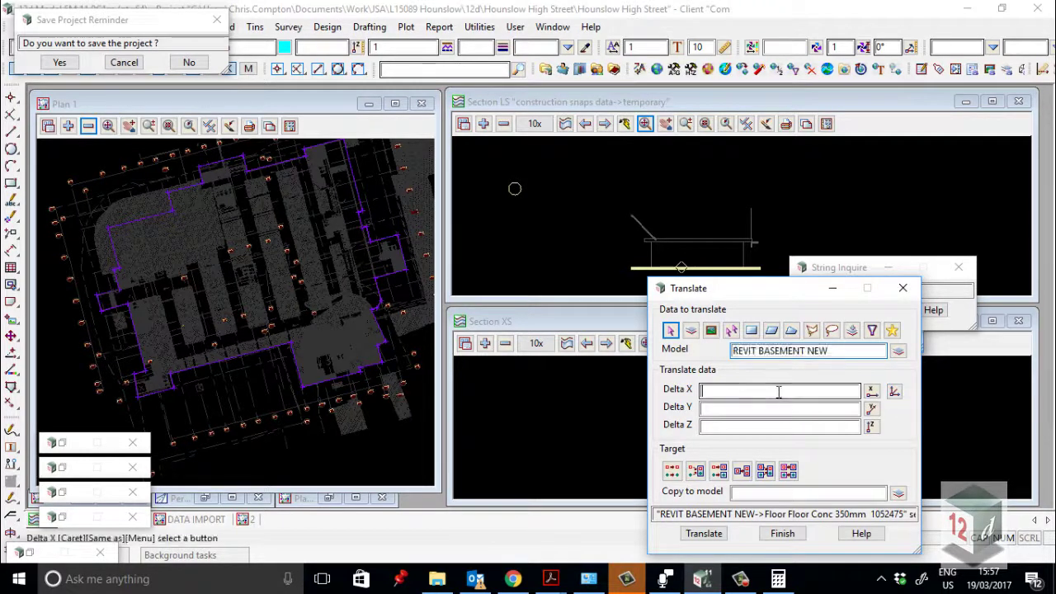
{"action": "type", "text": "0"}
{"action": "left_click", "coordinate": [733, 413]}
{"action": "type", "text": "0"}
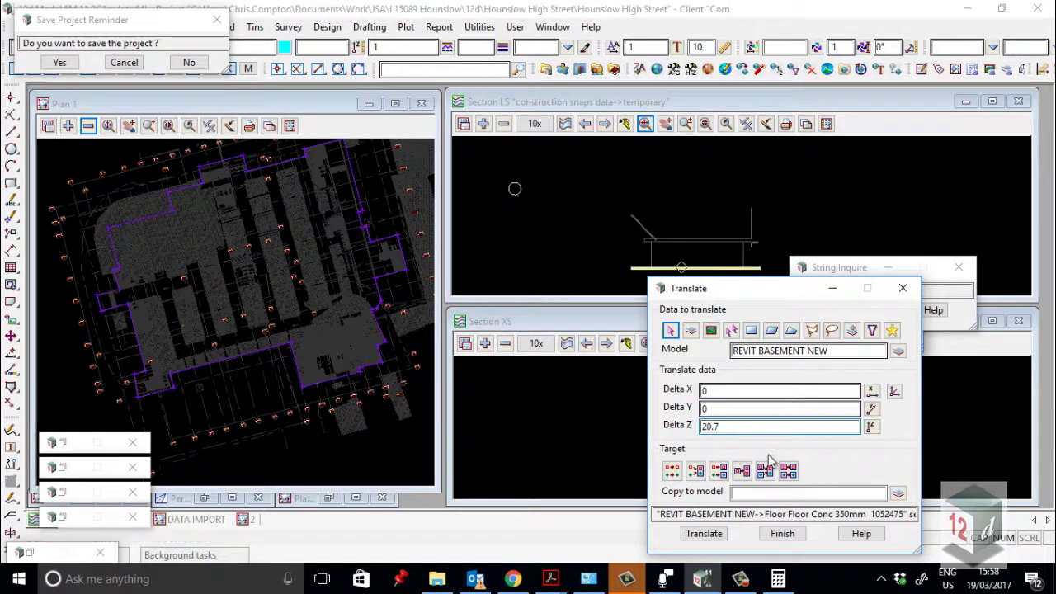
{"action": "left_click", "coordinate": [672, 471]}
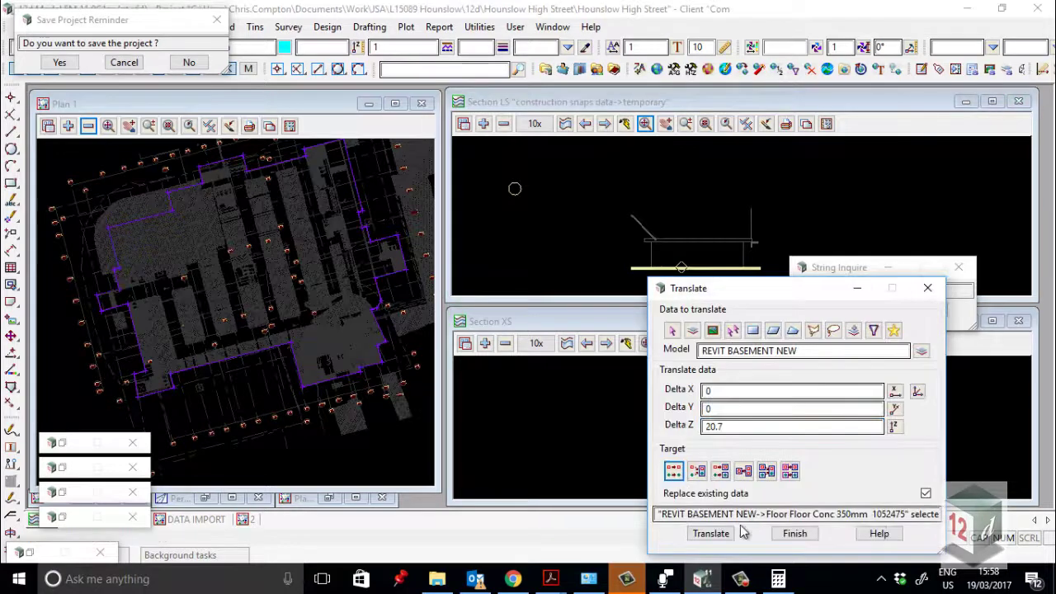
Run the translation of REVIT BASEMENT NEW with Delta Z 20.7
{"action": "left_click", "coordinate": [722, 533]}
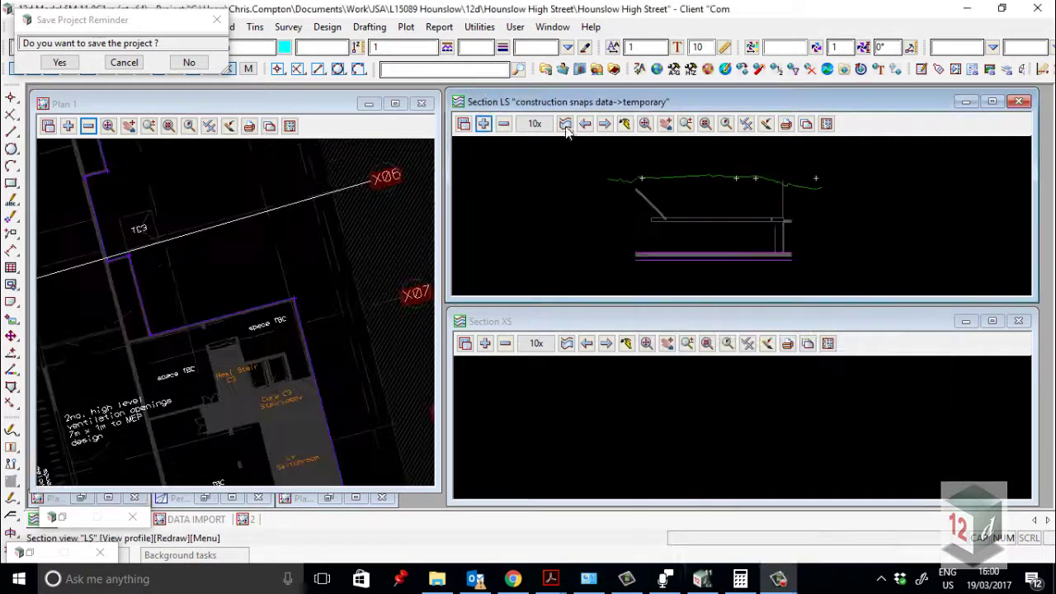
Cut a two-point profile across the full basement plan in Section LS and set its vertical exaggeration to 1x
{"action": "left_click", "coordinate": [575, 124]}
{"action": "left_click", "coordinate": [611, 198]}
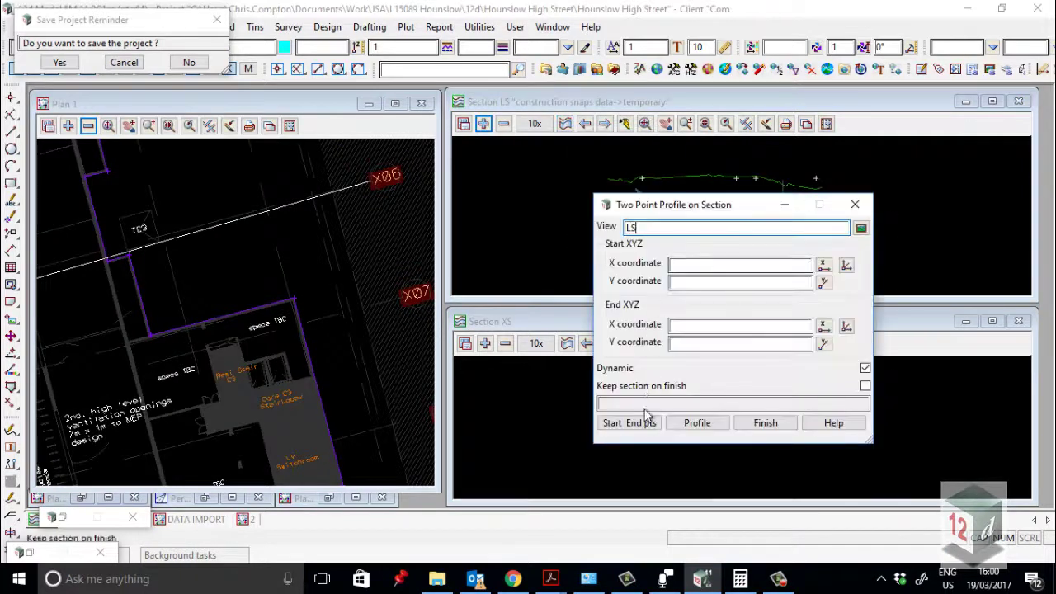
{"action": "left_click", "coordinate": [629, 423]}
{"action": "scroll", "coordinate": [365, 213], "scroll_direction": "down", "scroll_amount": 3}
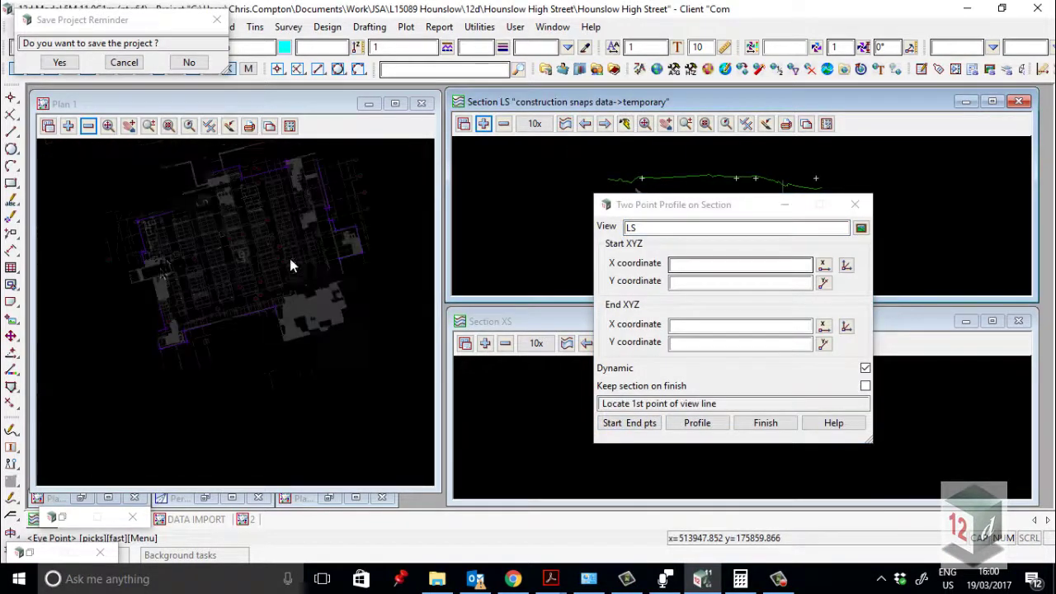
{"action": "left_click", "coordinate": [73, 290]}
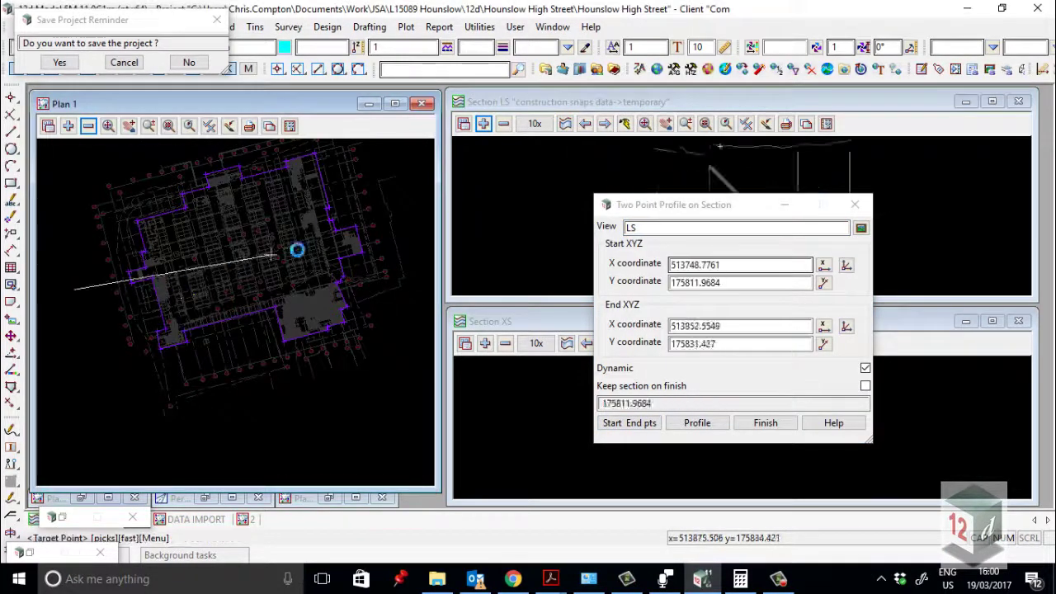
{"action": "left_click", "coordinate": [417, 203]}
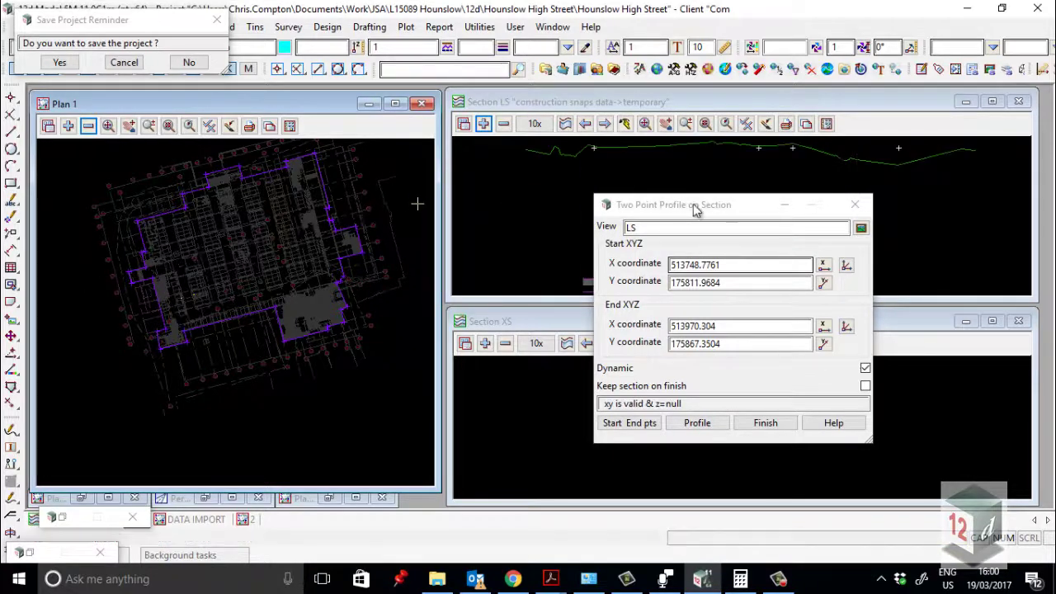
{"action": "left_click_drag", "start_coordinate": [695, 210], "coordinate": [665, 392]}
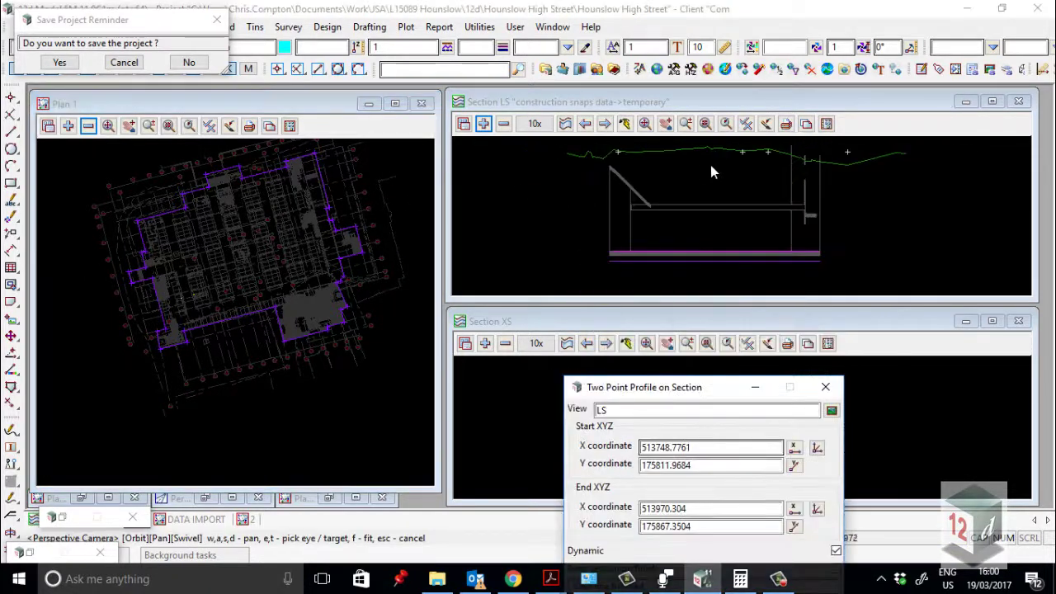
{"action": "left_click", "coordinate": [535, 124]}
{"action": "left_click", "coordinate": [551, 191]}
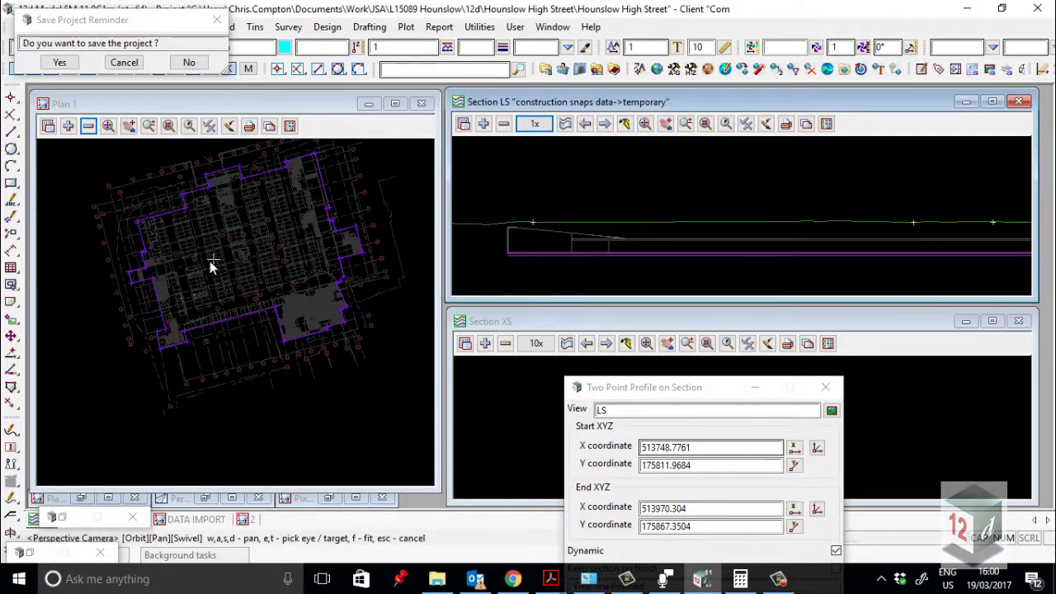
Inquire the levels of the lower and upper floor slabs in Section LS for comparison with drawing E1108G0099P21
{"action": "scroll", "coordinate": [213, 261], "scroll_direction": "up", "scroll_amount": 3}
{"action": "scroll", "coordinate": [759, 246], "scroll_direction": "up", "scroll_amount": 5}
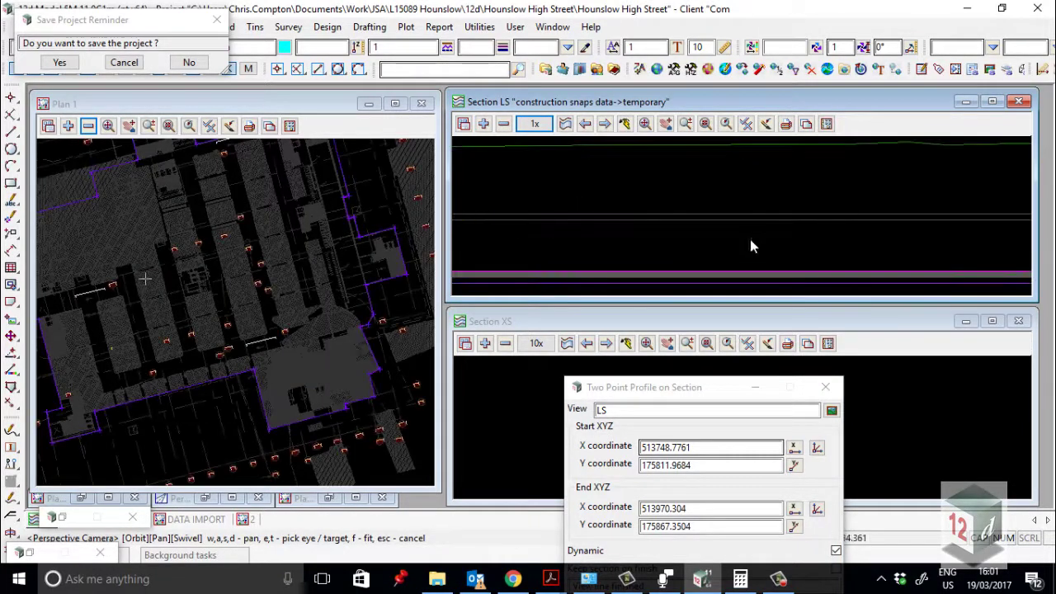
{"action": "key", "text": "i"}
{"action": "left_click", "coordinate": [873, 304]}
{"action": "left_click", "coordinate": [682, 269]}
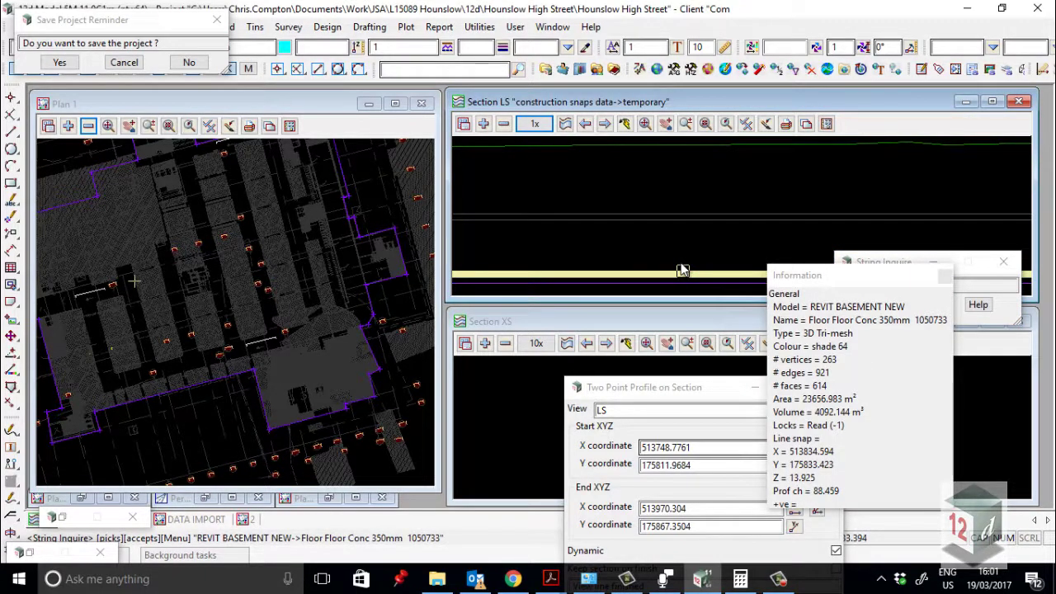
{"action": "left_click", "coordinate": [677, 215]}
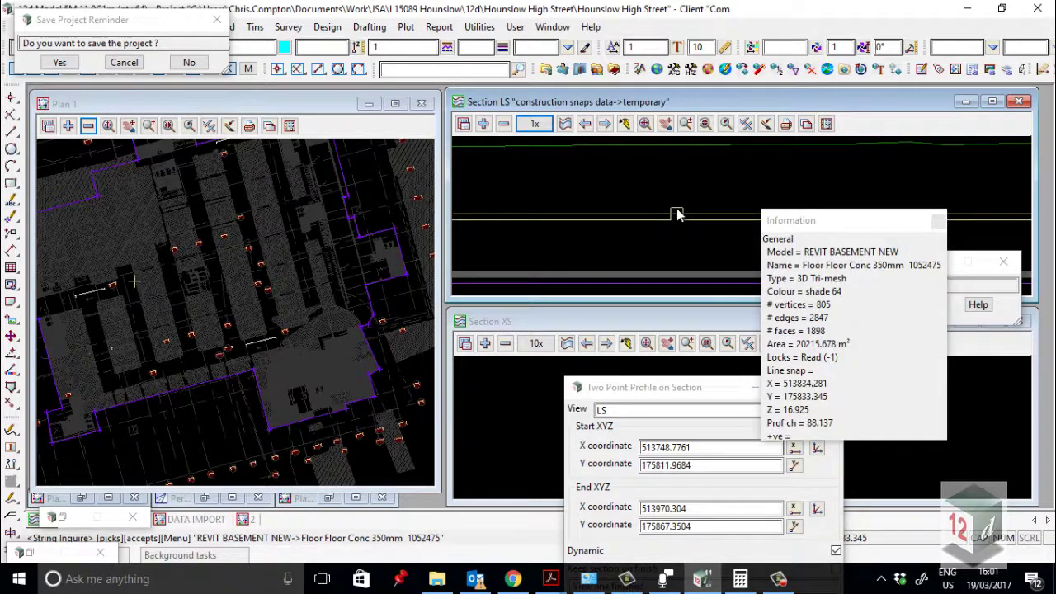
{"action": "mouse_move", "coordinate": [550, 578]}
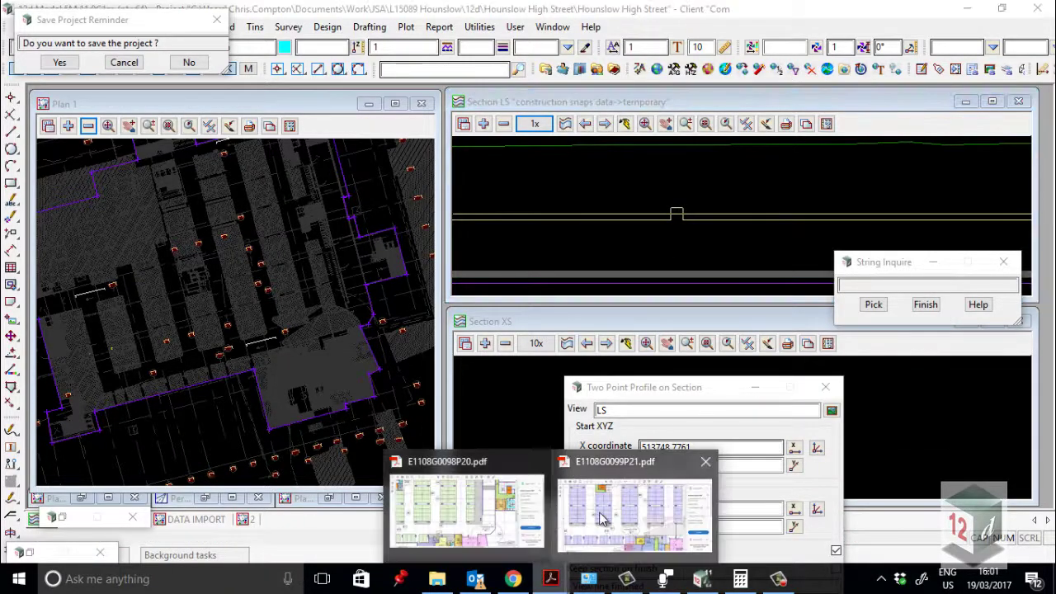
{"action": "mouse_move", "coordinate": [602, 518]}
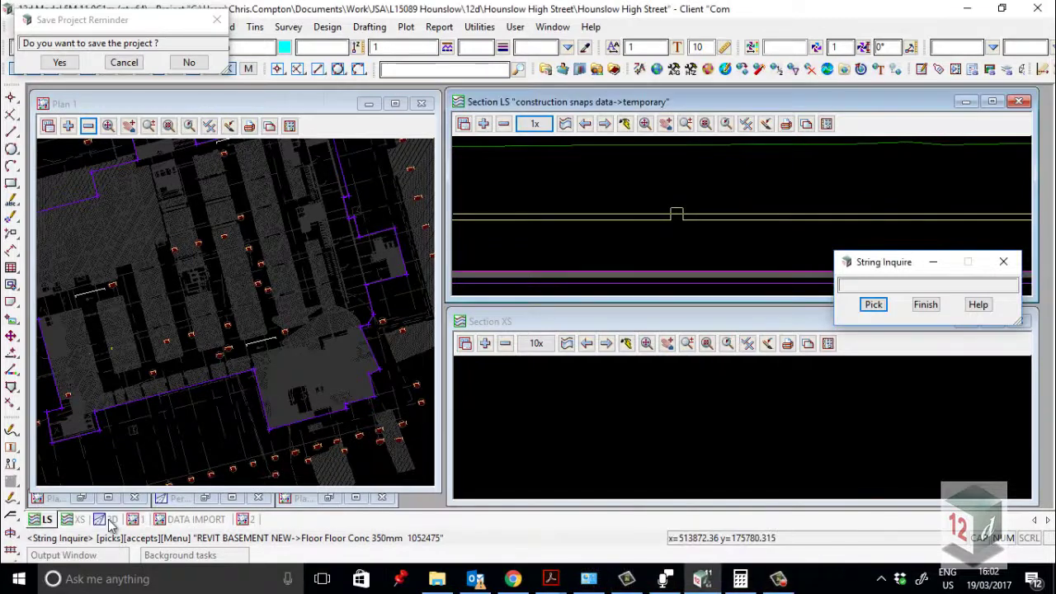
Finish the inquiry, fit the basement in the 3D perspective view and add the model tin SUP ES BASEMENT 2 Combined to it
{"action": "left_click", "coordinate": [108, 519]}
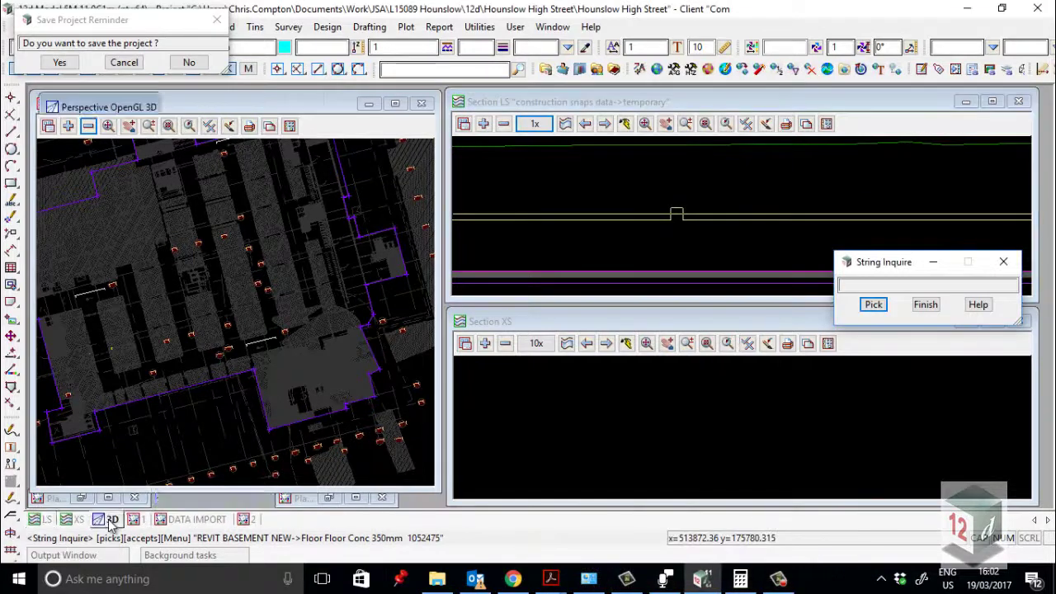
{"action": "left_click", "coordinate": [932, 304]}
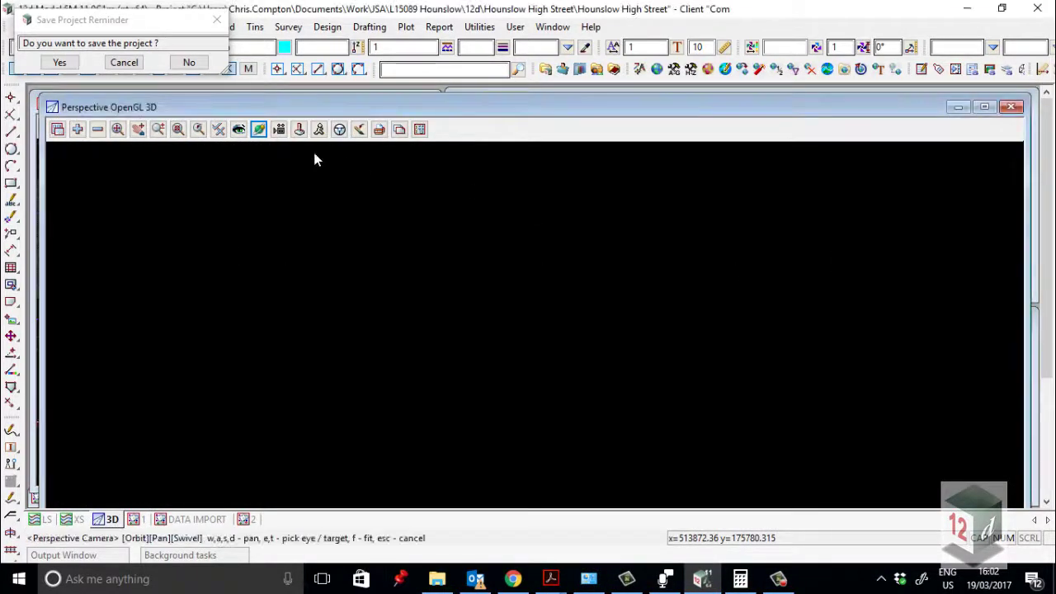
{"action": "left_click", "coordinate": [77, 128]}
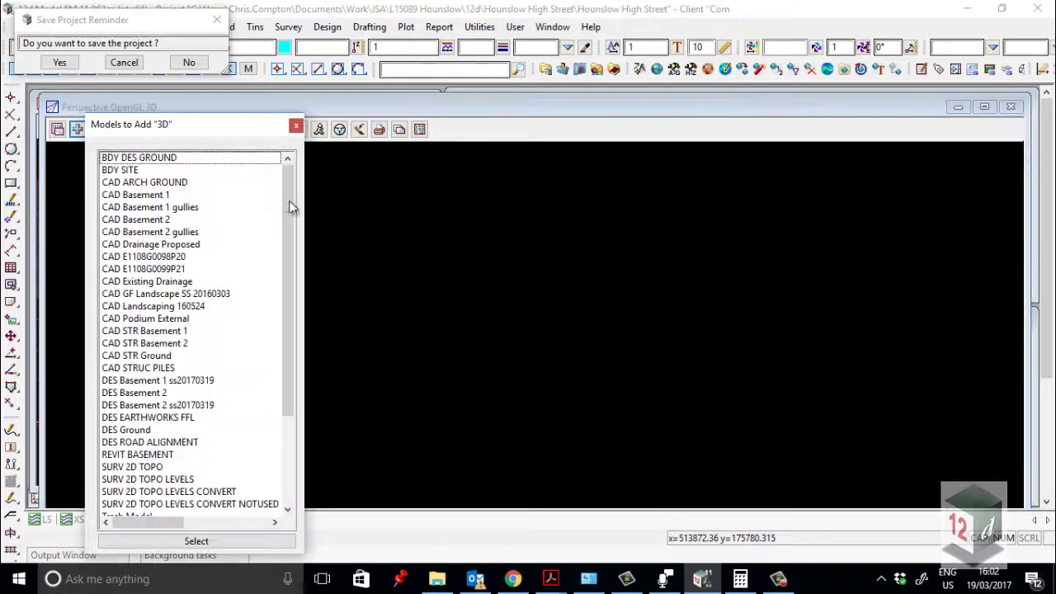
{"action": "left_click", "coordinate": [296, 125]}
{"action": "left_click", "coordinate": [118, 132]}
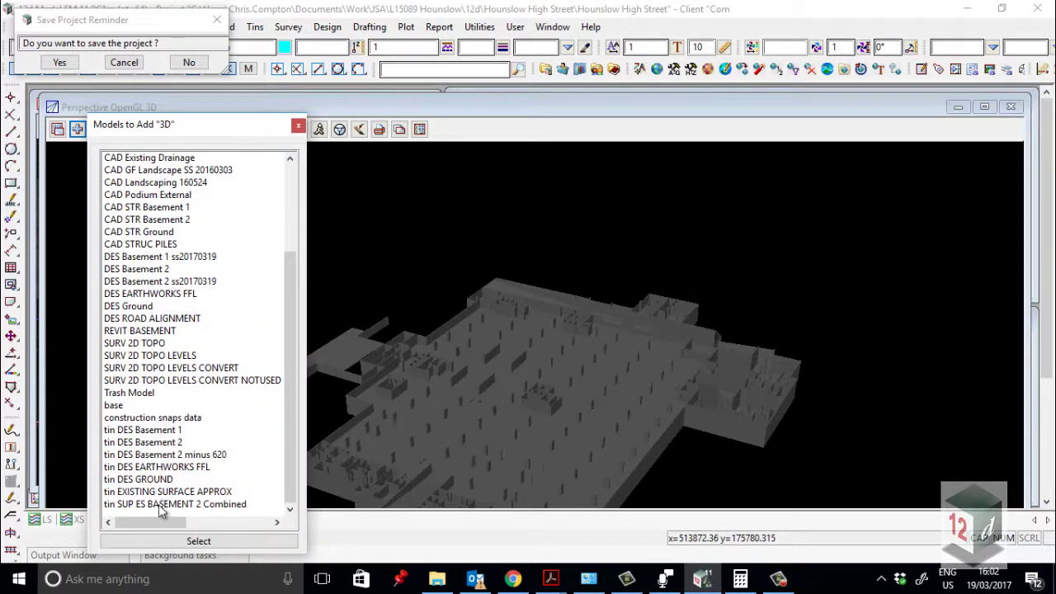
{"action": "double_click", "coordinate": [161, 504]}
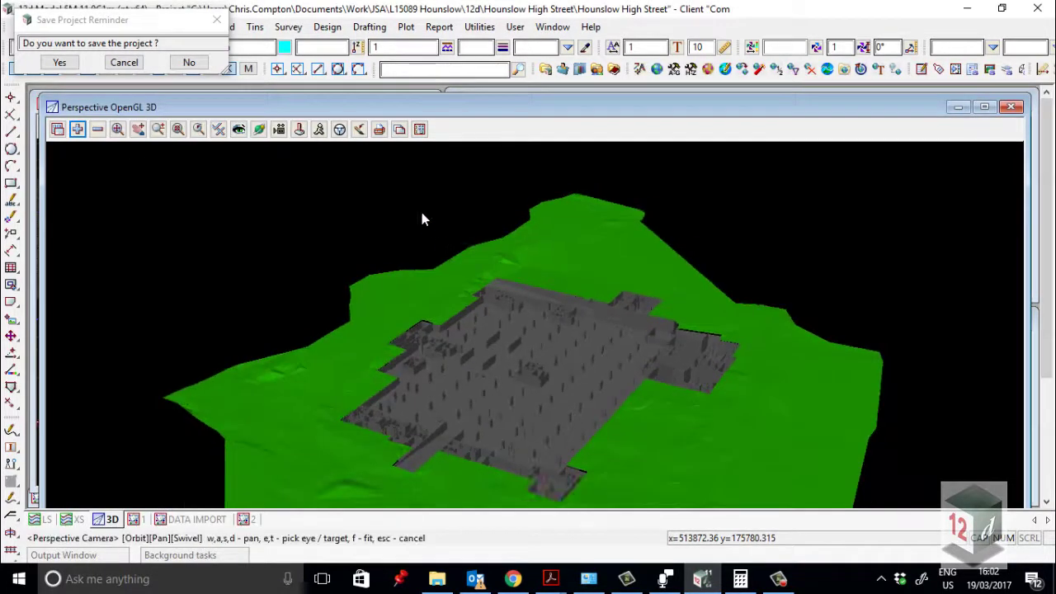
{"action": "scroll", "coordinate": [552, 480], "scroll_direction": "up", "scroll_amount": 2}
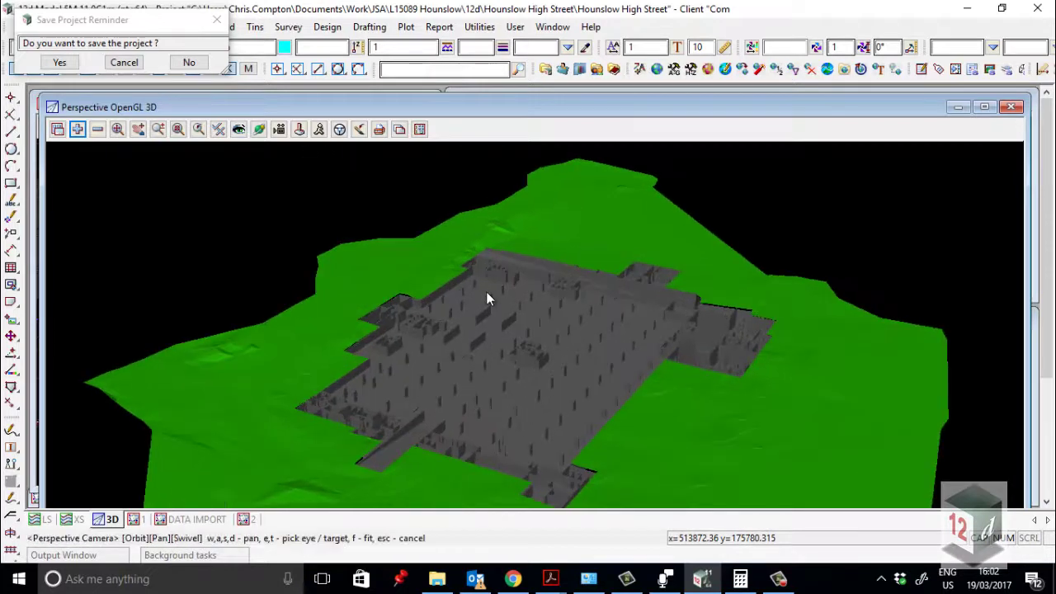